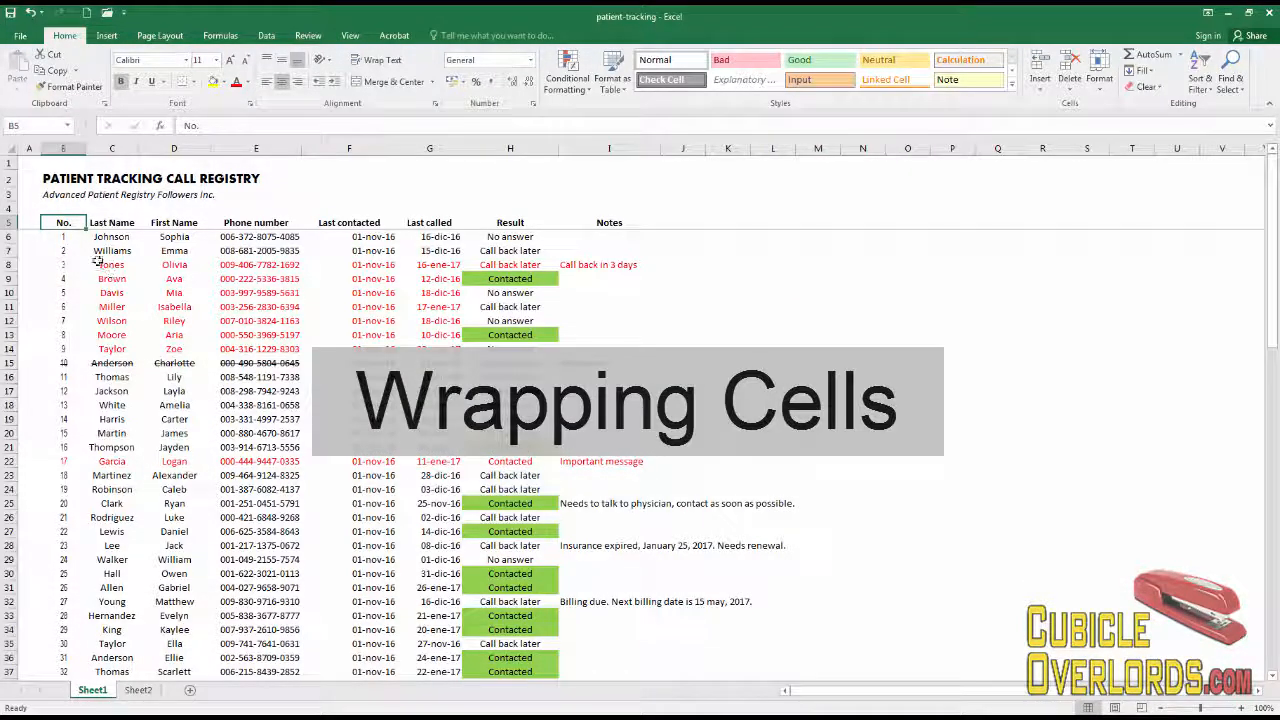
Step: Add dotted left and right outer borders to the patient table range B5:I36
shift+click(591, 662)
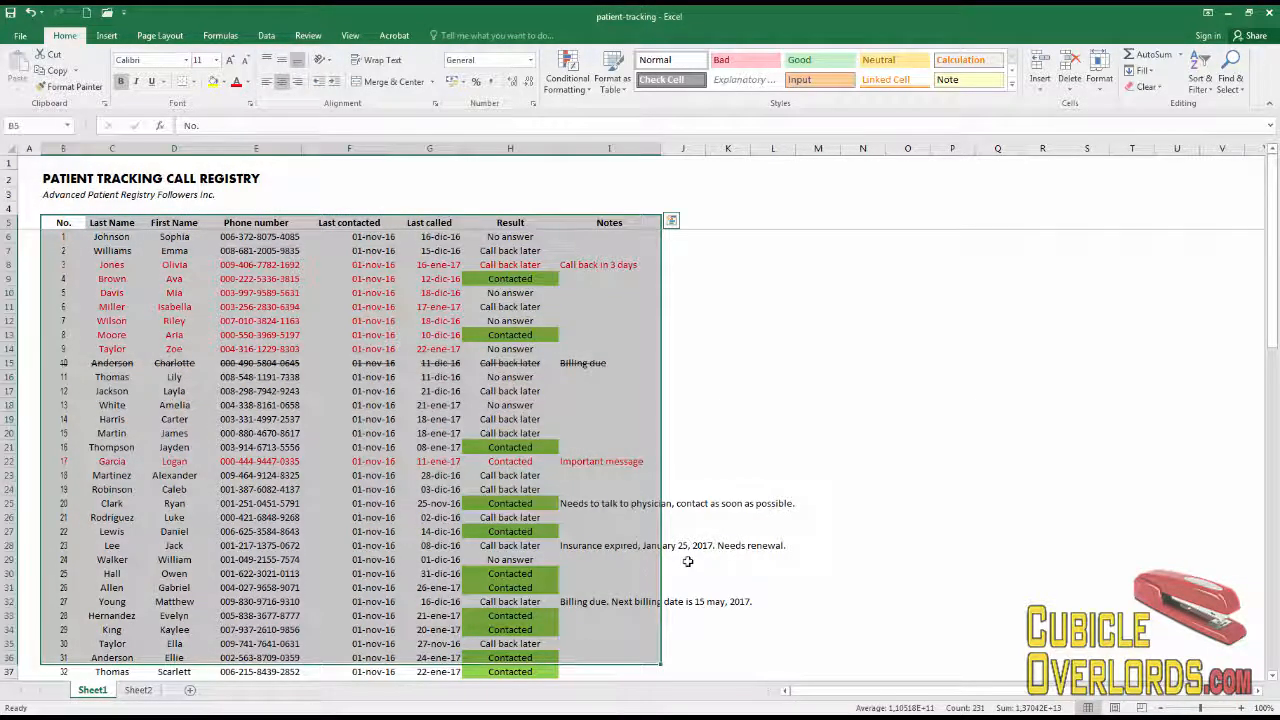
key(ctrl+1)
click(607, 223)
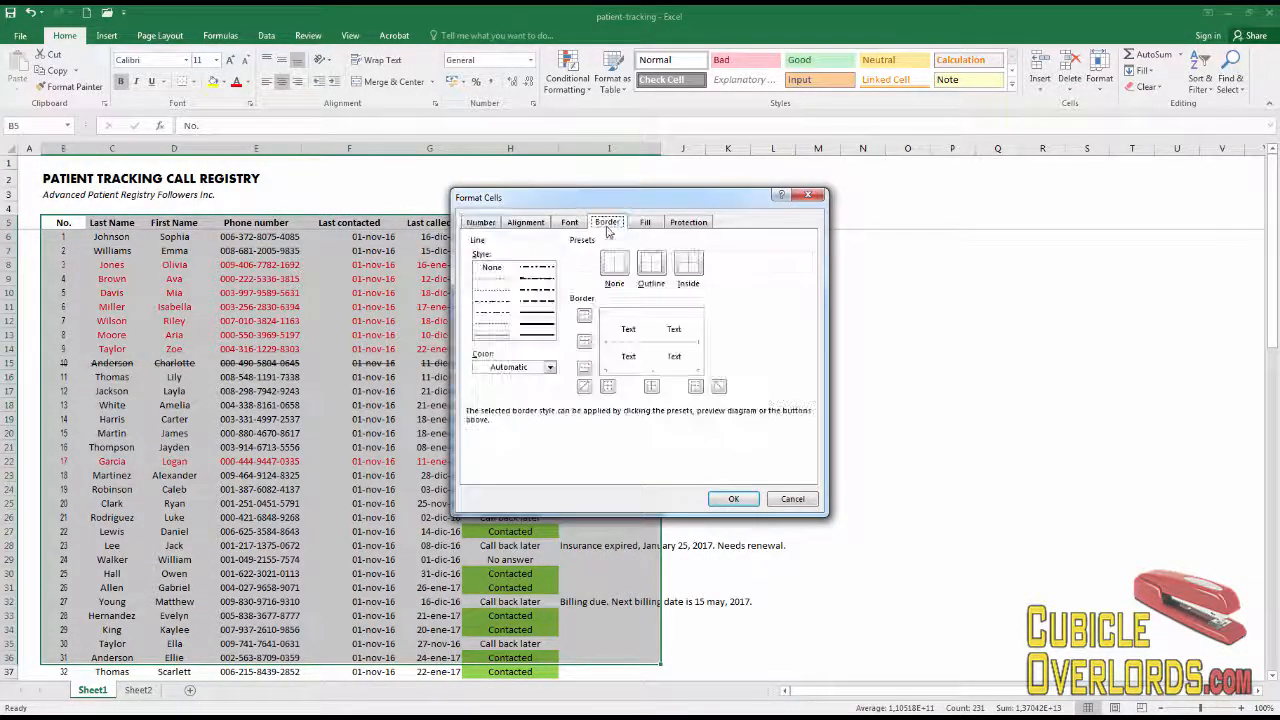
click(609, 326)
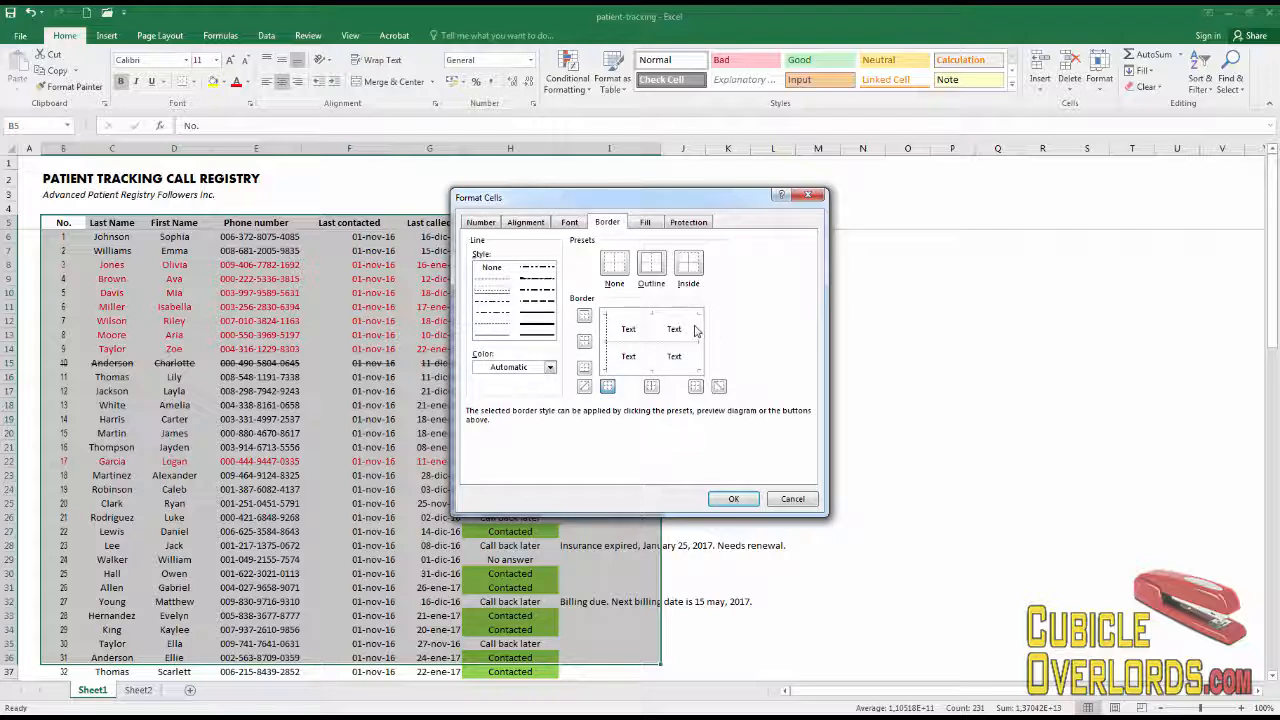
click(695, 386)
click(733, 498)
click(737, 428)
Step: Extend the dotted left and right outer borders down the table over the range B36:I47
scroll(88, 614, down, 2)
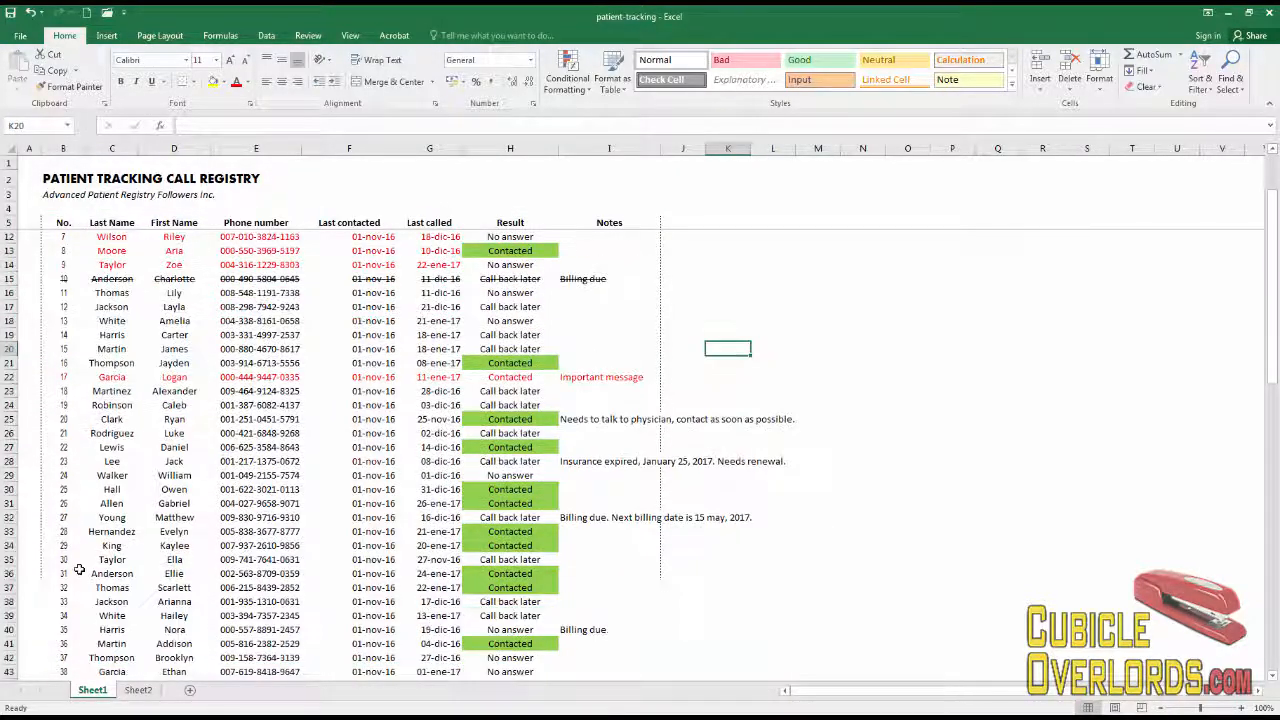
drag(51, 581, 644, 642)
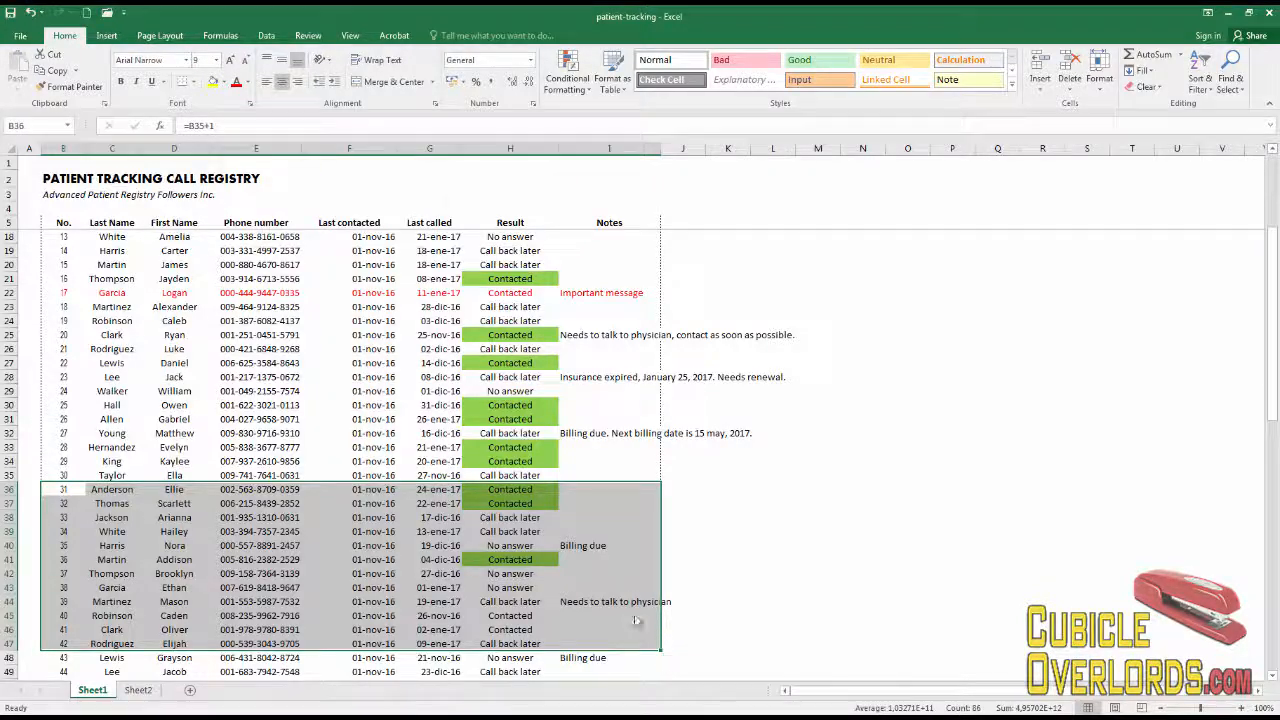
key(ctrl+1)
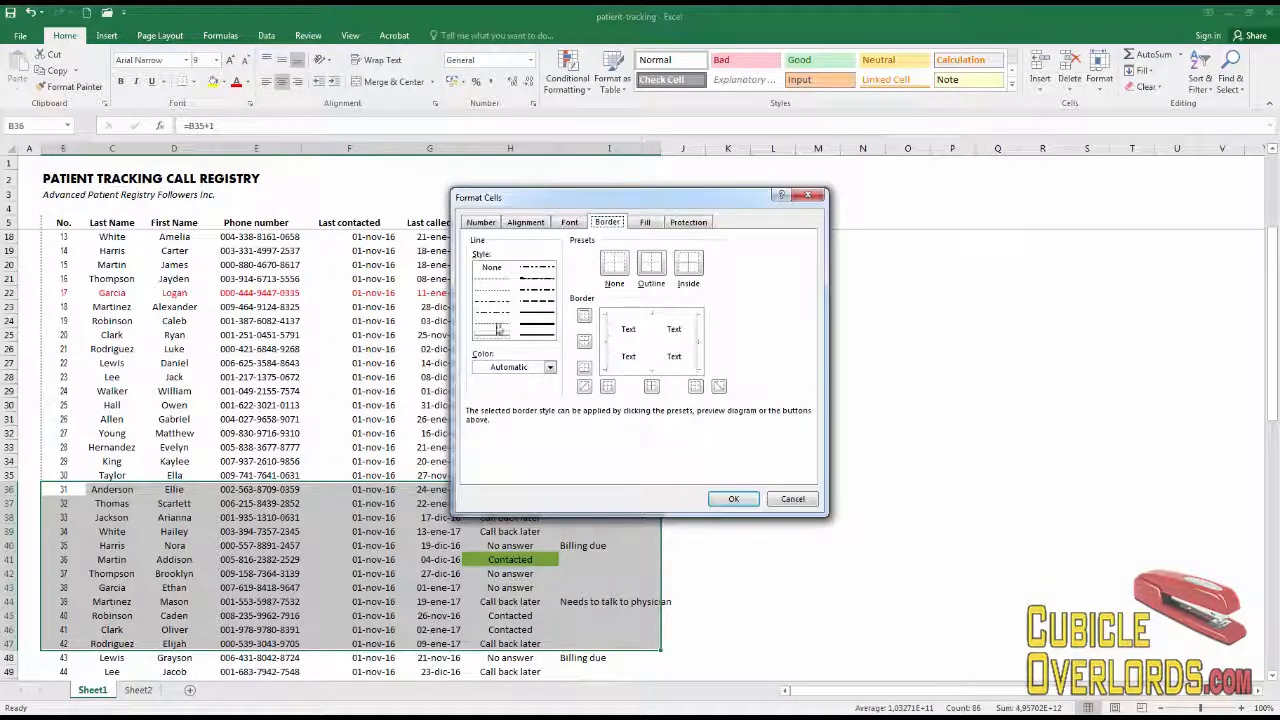
click(606, 342)
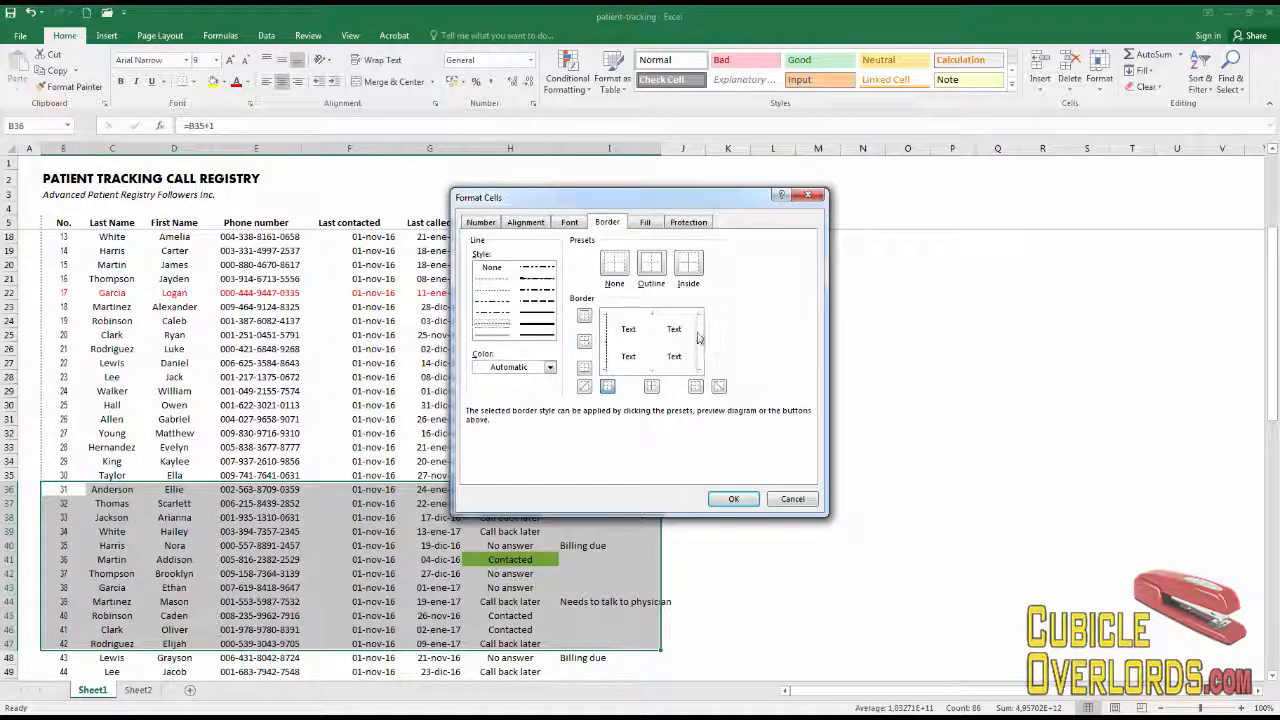
click(698, 338)
click(733, 498)
click(562, 472)
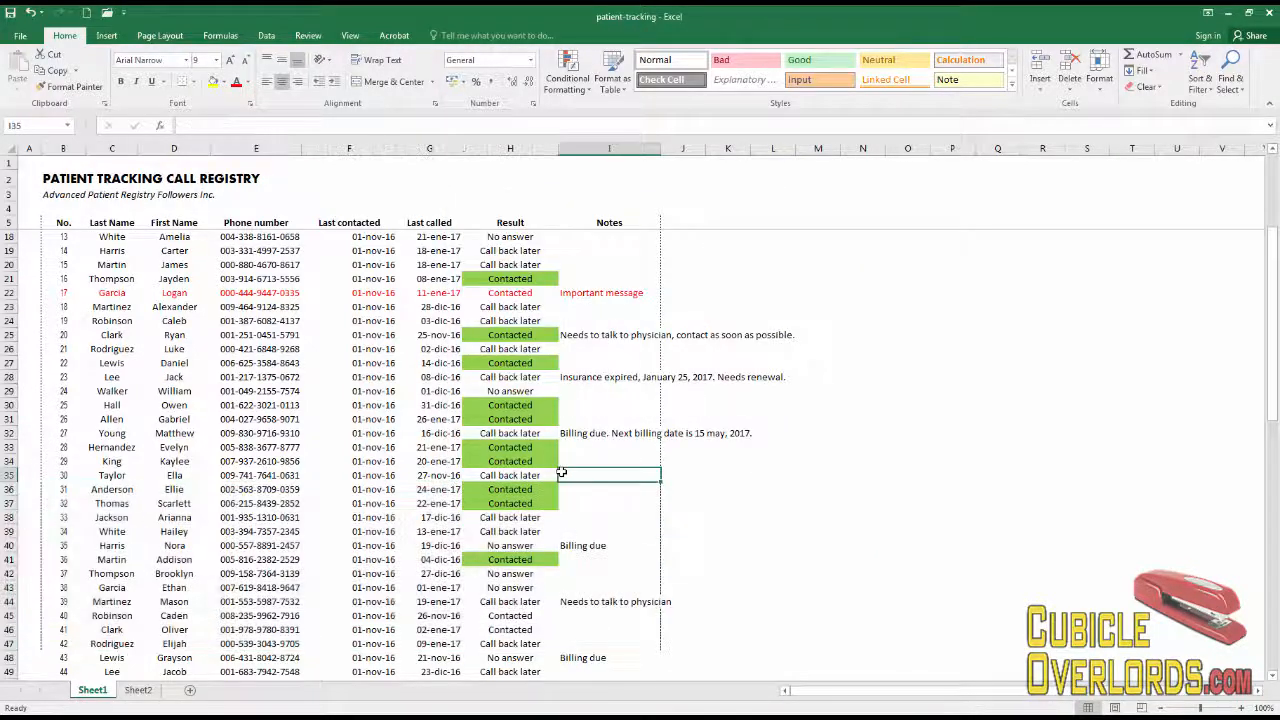
scroll(562, 472, up, 4)
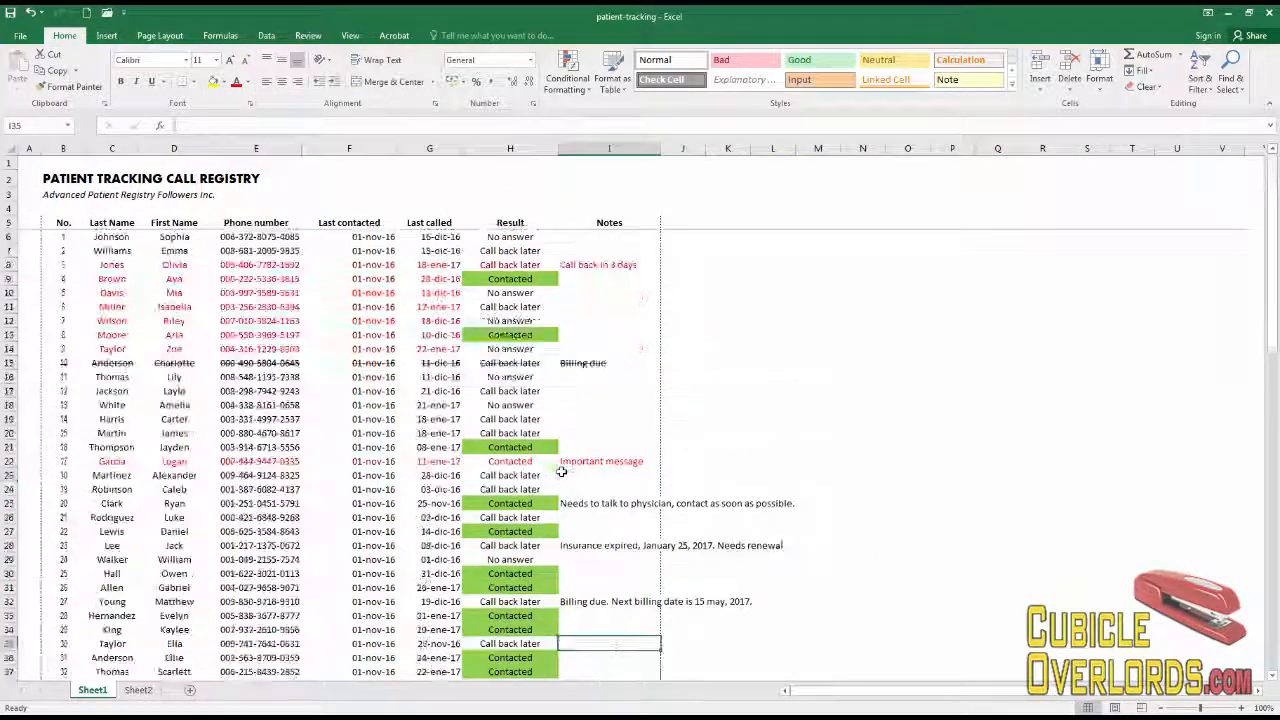
click(84, 238)
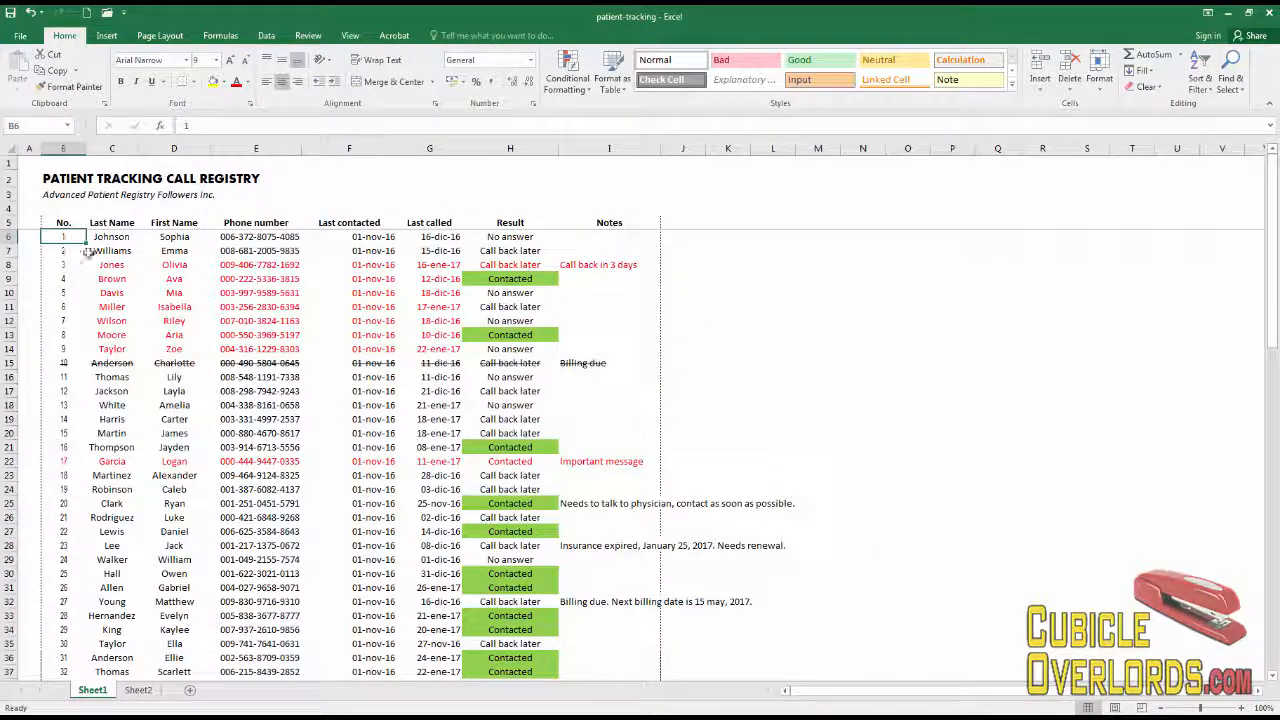
Step: Enter 23 in cell J25 beside the long physician note in I25, and clear it again
click(588, 506)
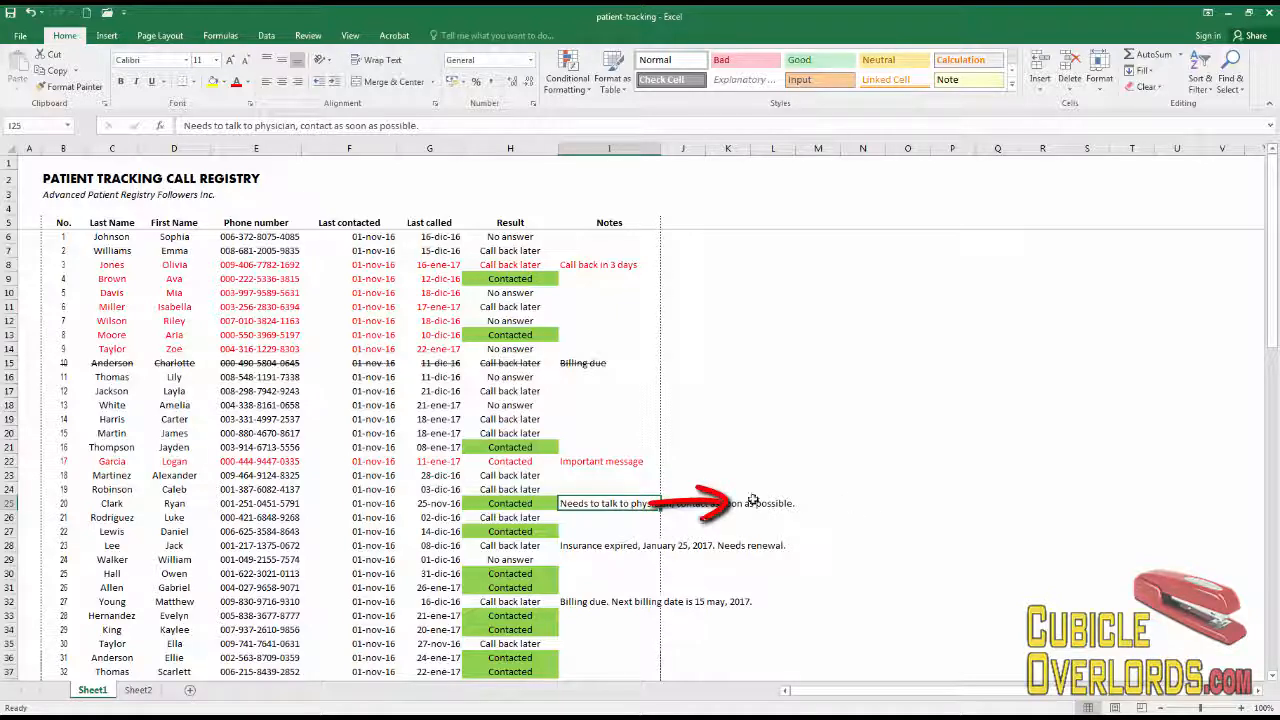
key(Right)
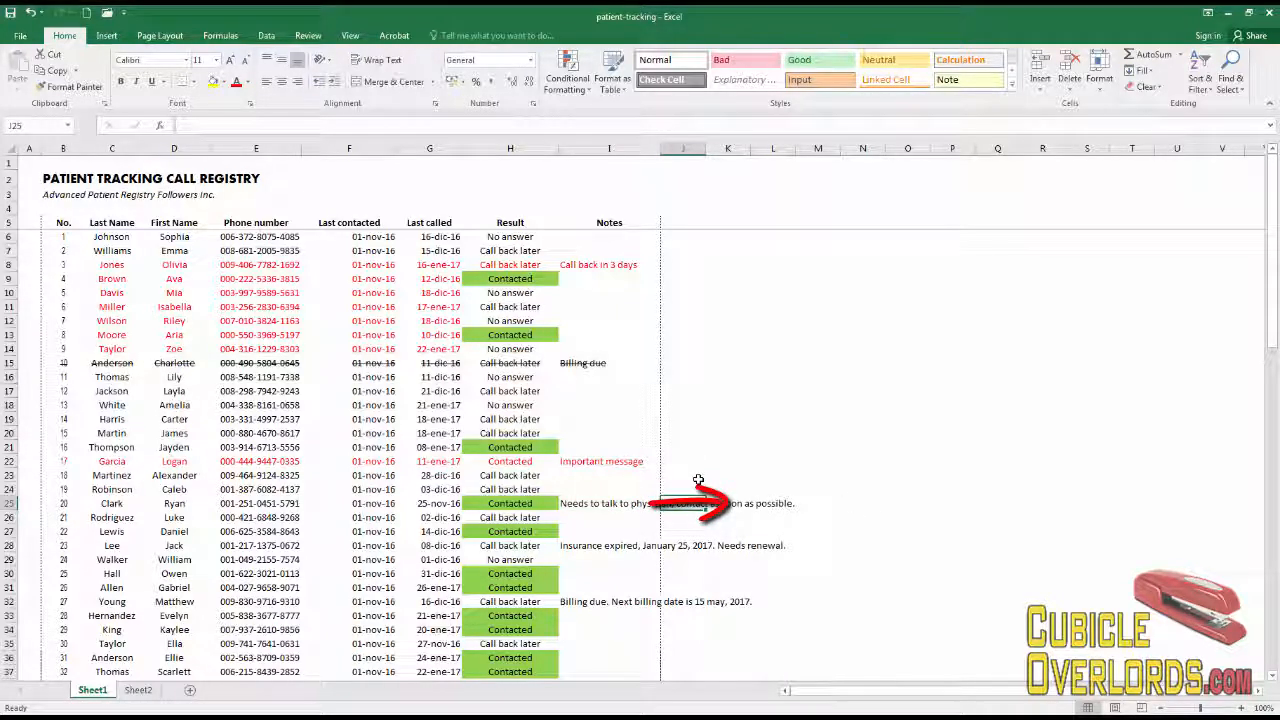
text(23)
click(690, 475)
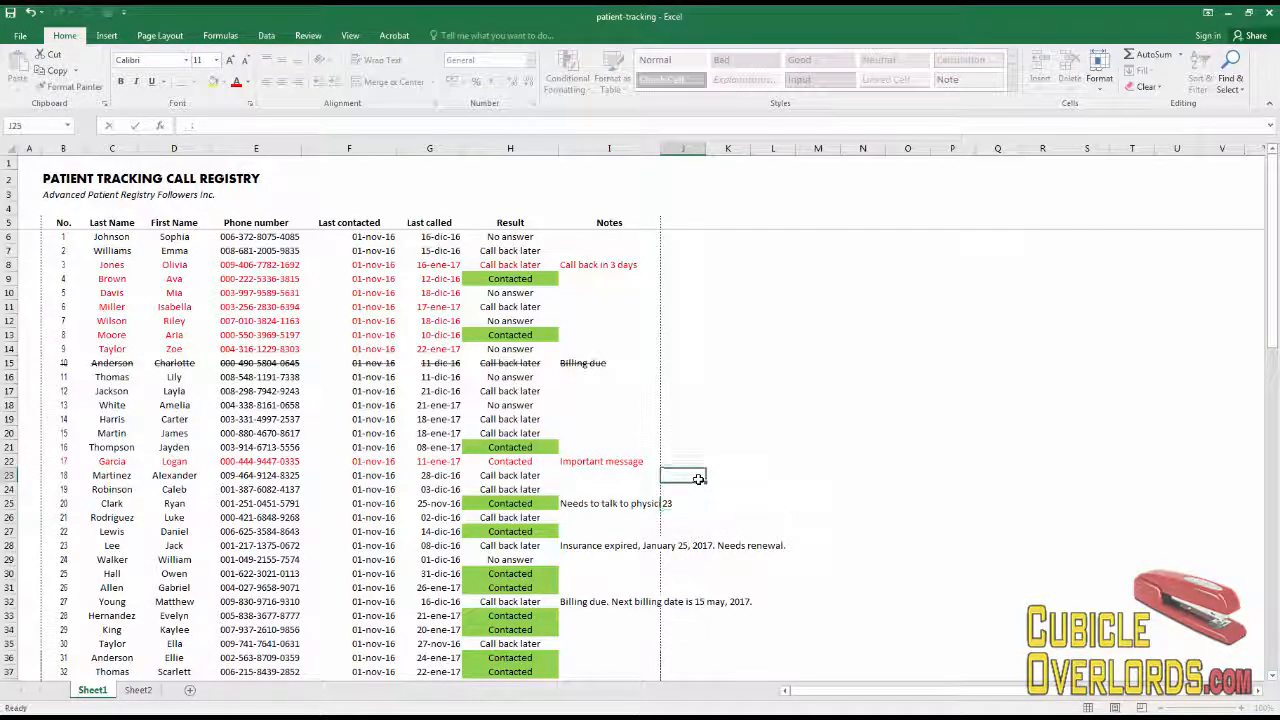
click(634, 508)
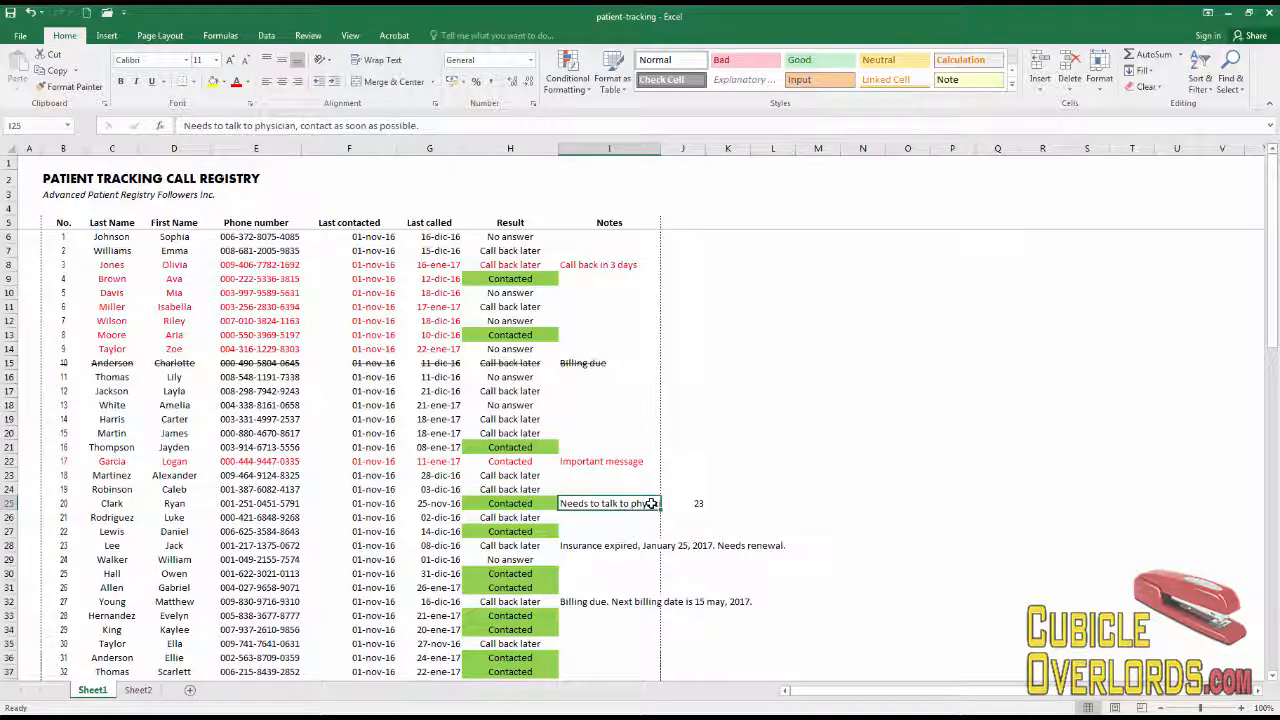
click(698, 503)
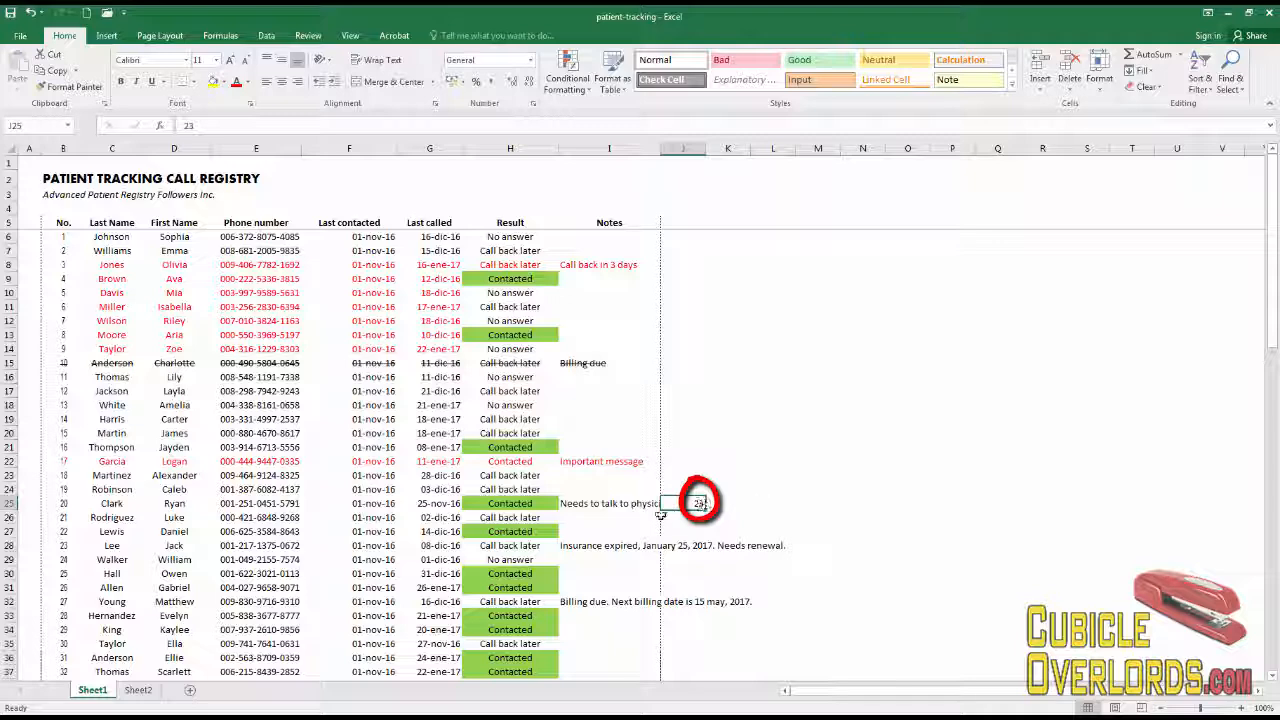
key(Delete)
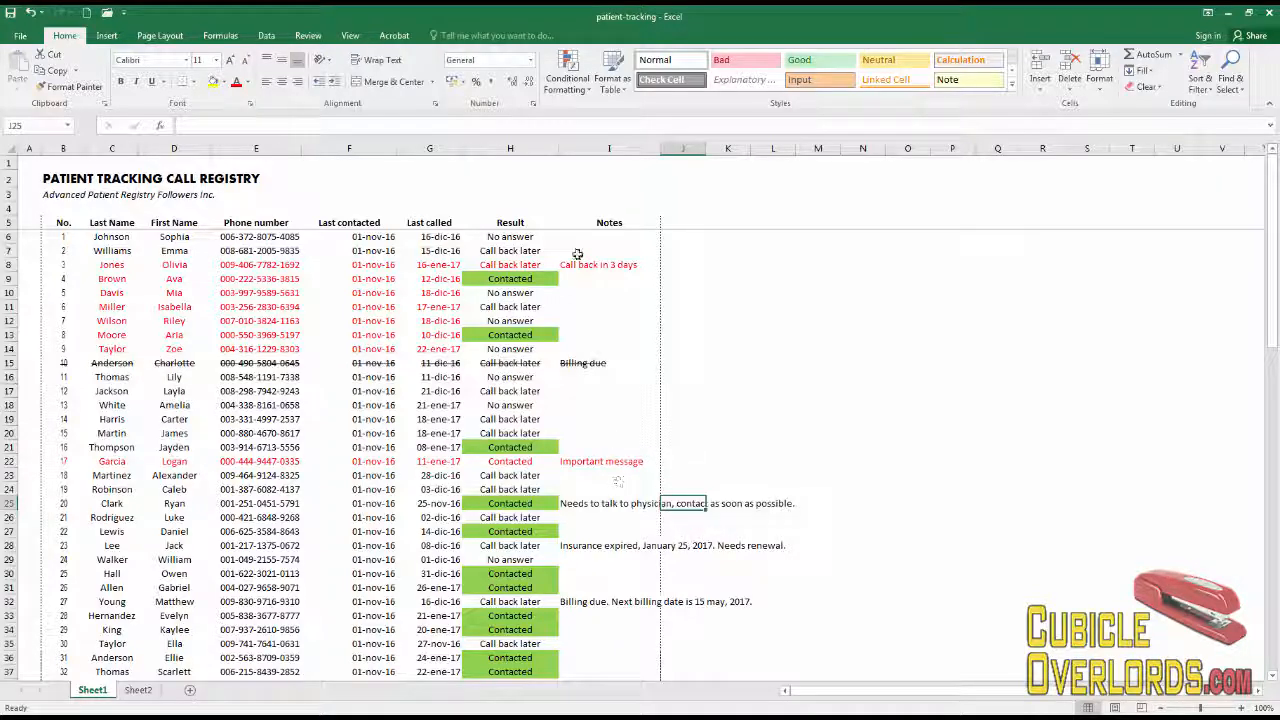
Step: Preview the printout up to page 3 to examine how the long notes fit the Notes column, and return to the sheet
click(578, 503)
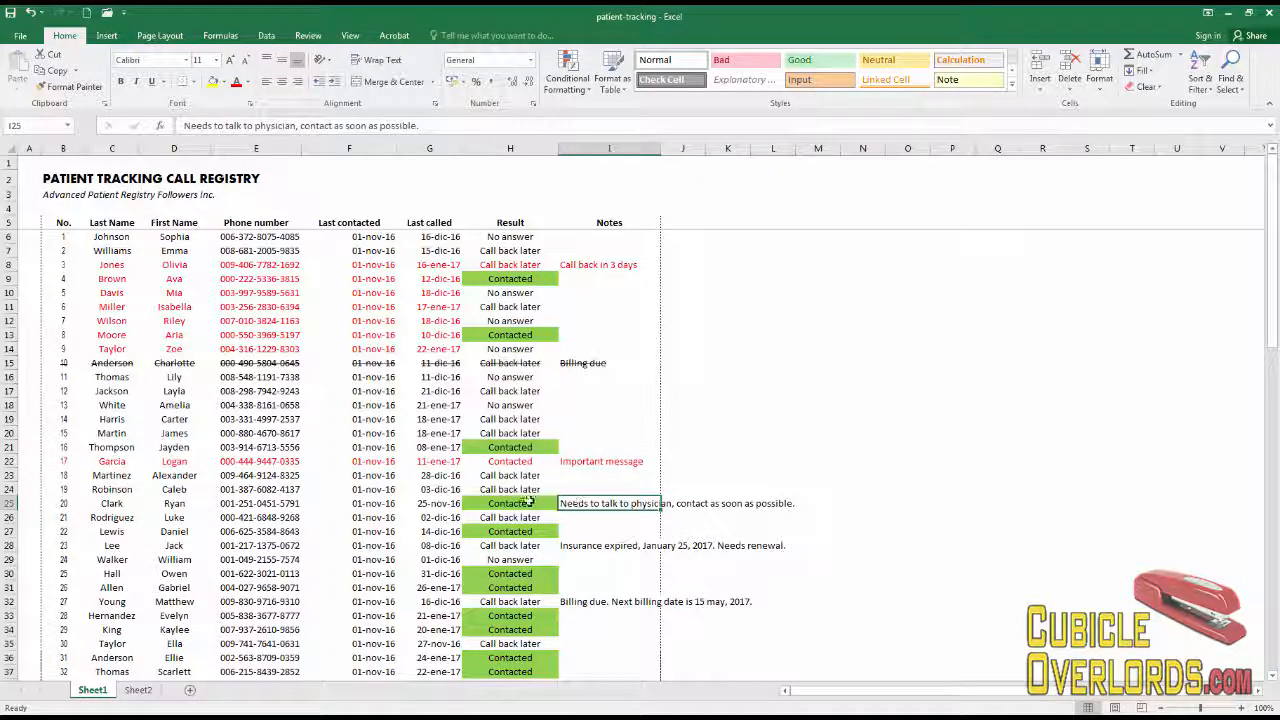
click(521, 489)
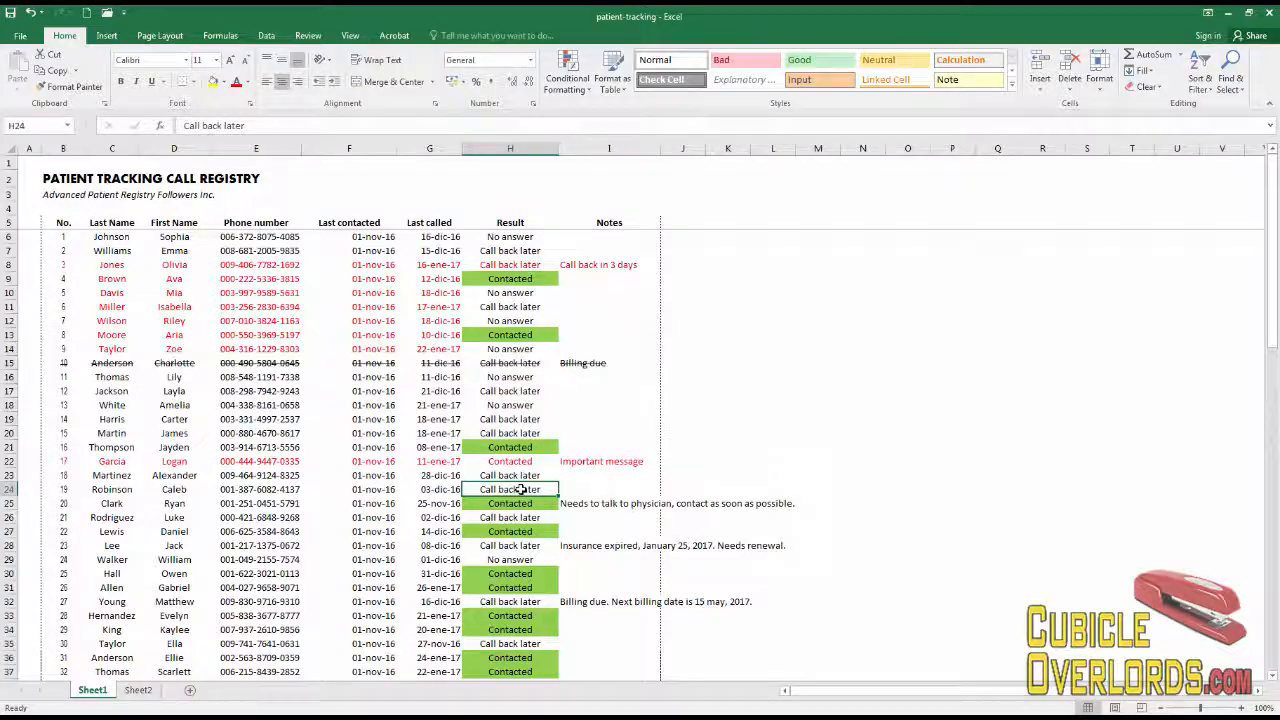
key(ctrl+p)
scroll(990, 535, down, 2)
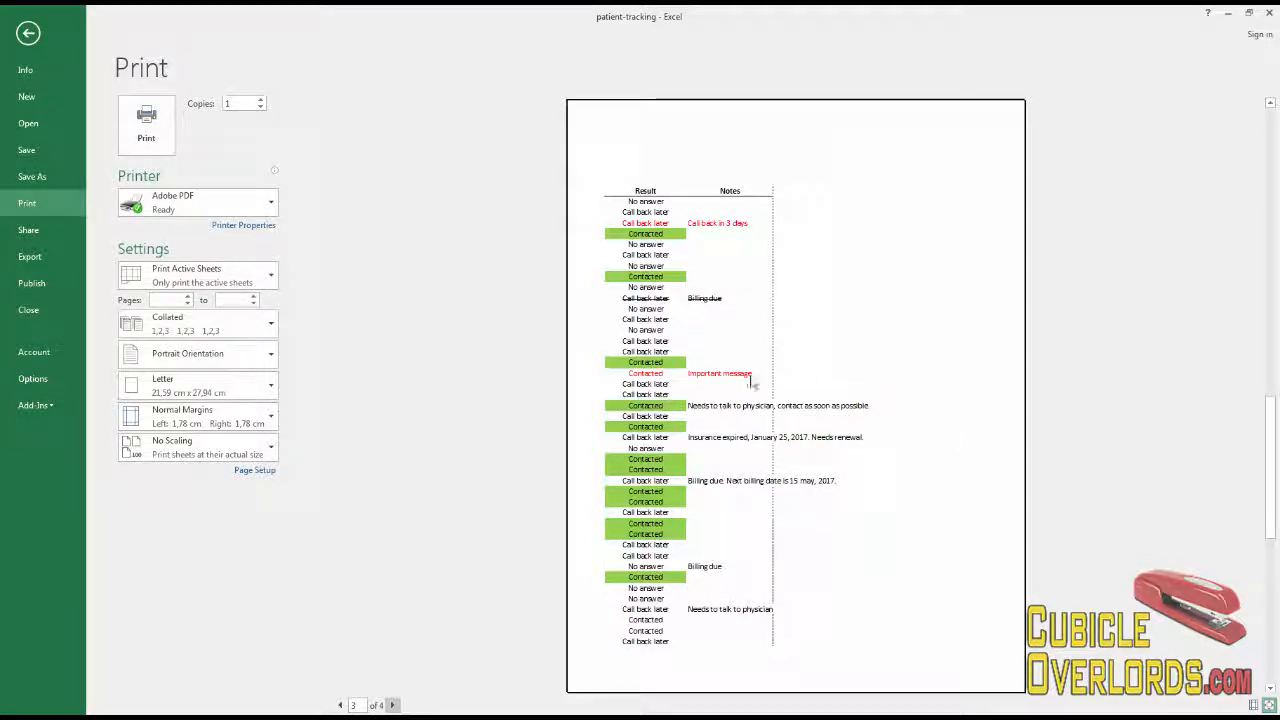
key(Escape)
click(720, 458)
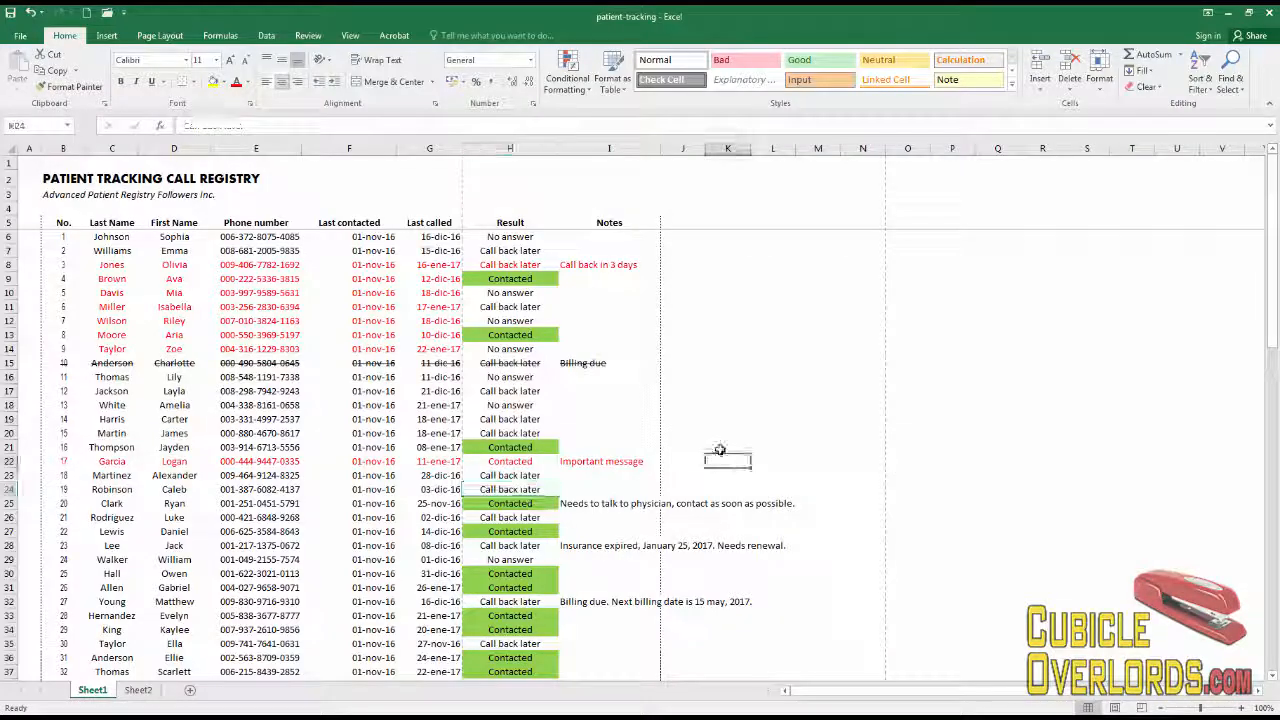
click(597, 460)
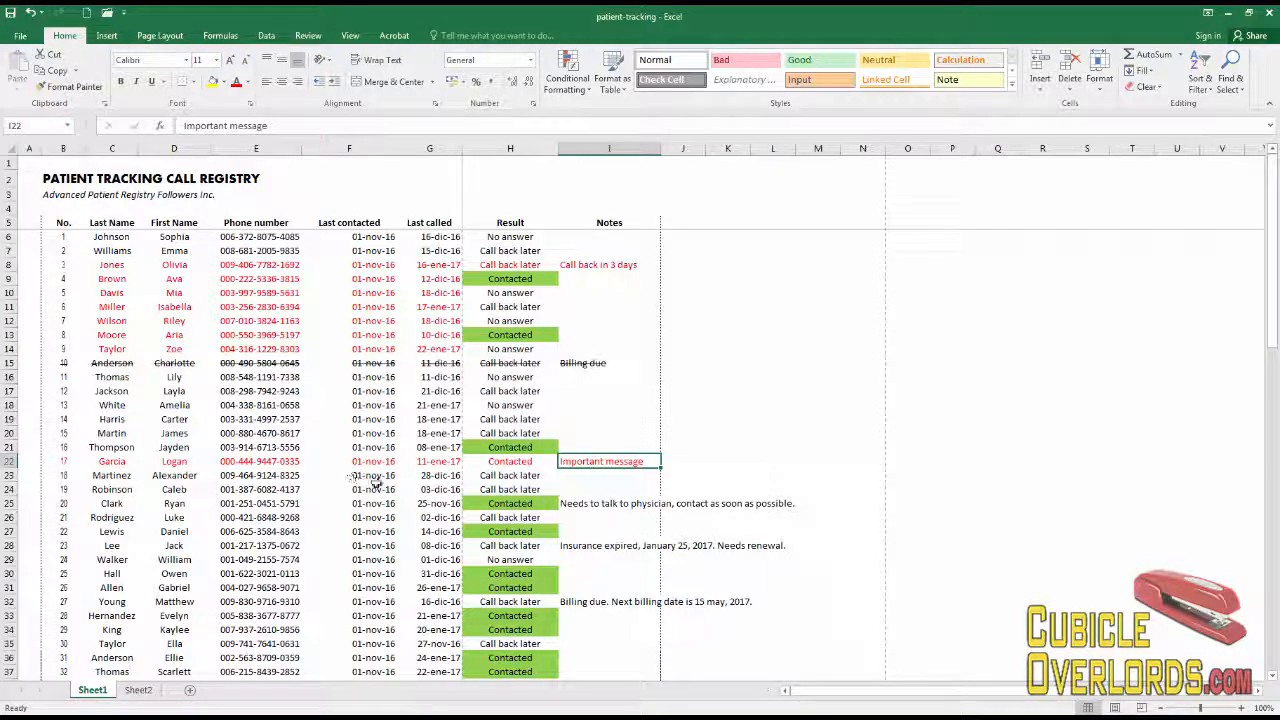
Step: Wrap the text of the physician note in cell I25 and check the row's height
click(647, 498)
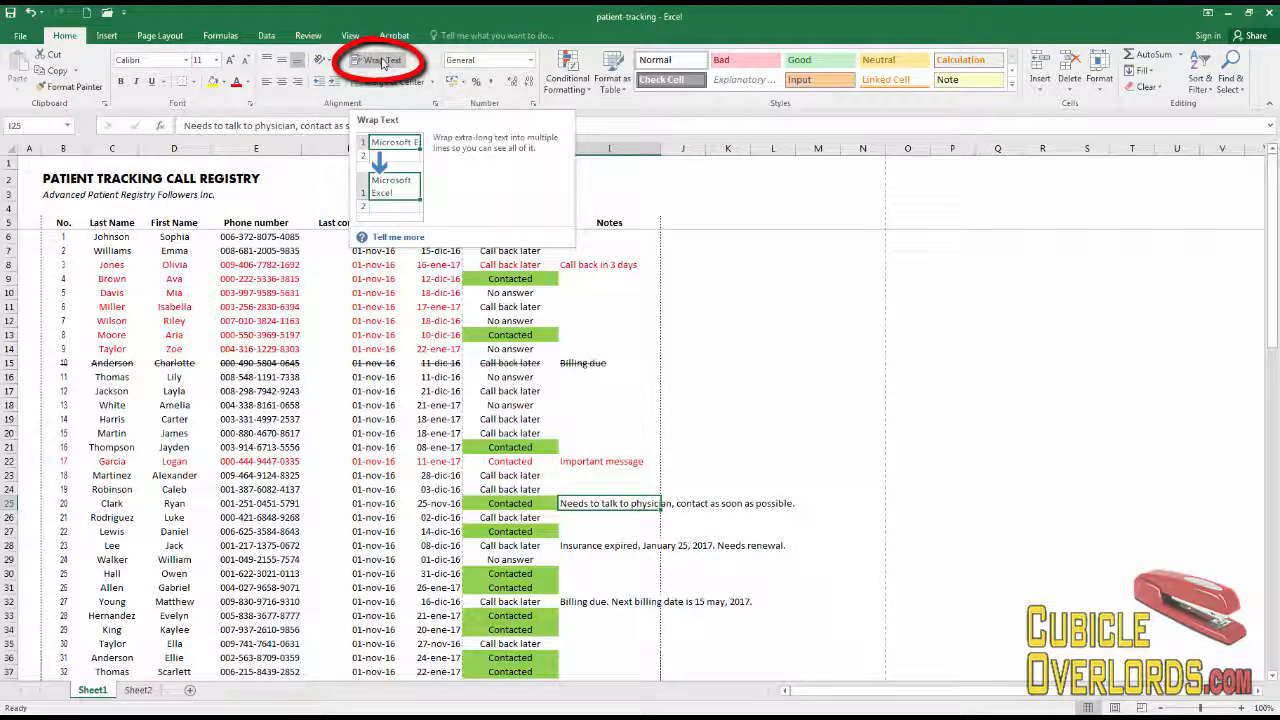
click(383, 61)
click(683, 475)
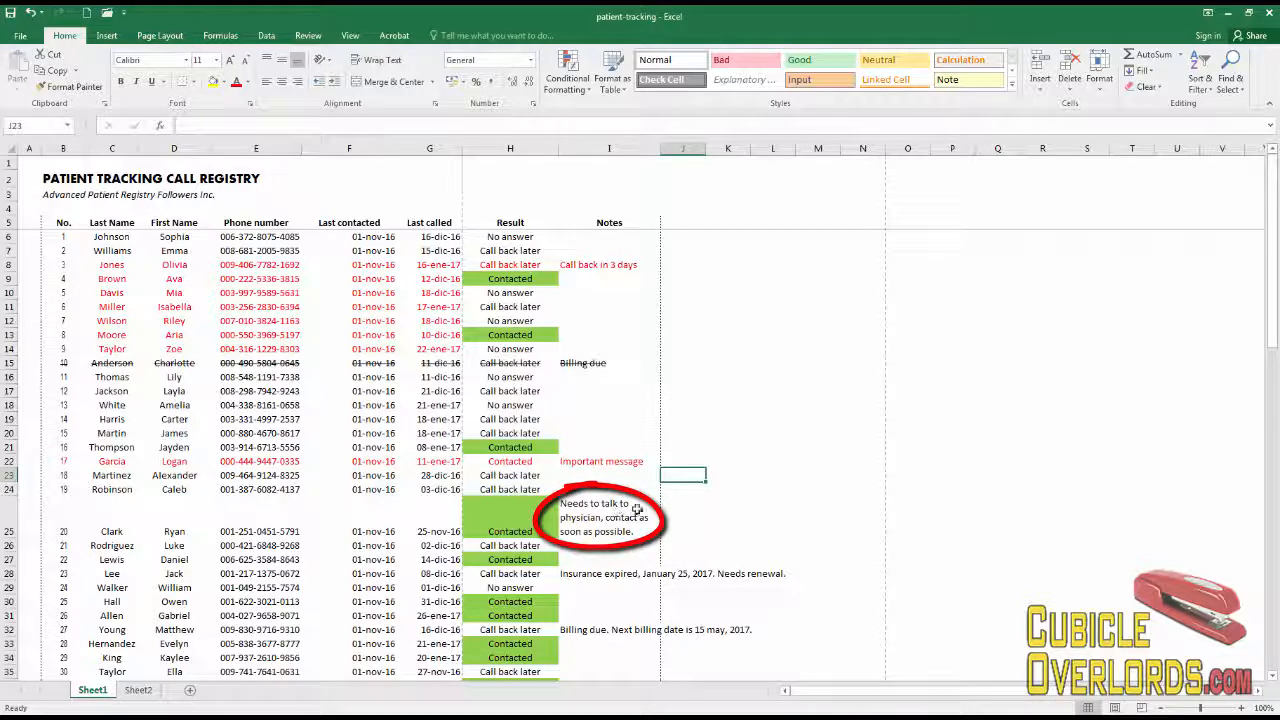
click(14, 516)
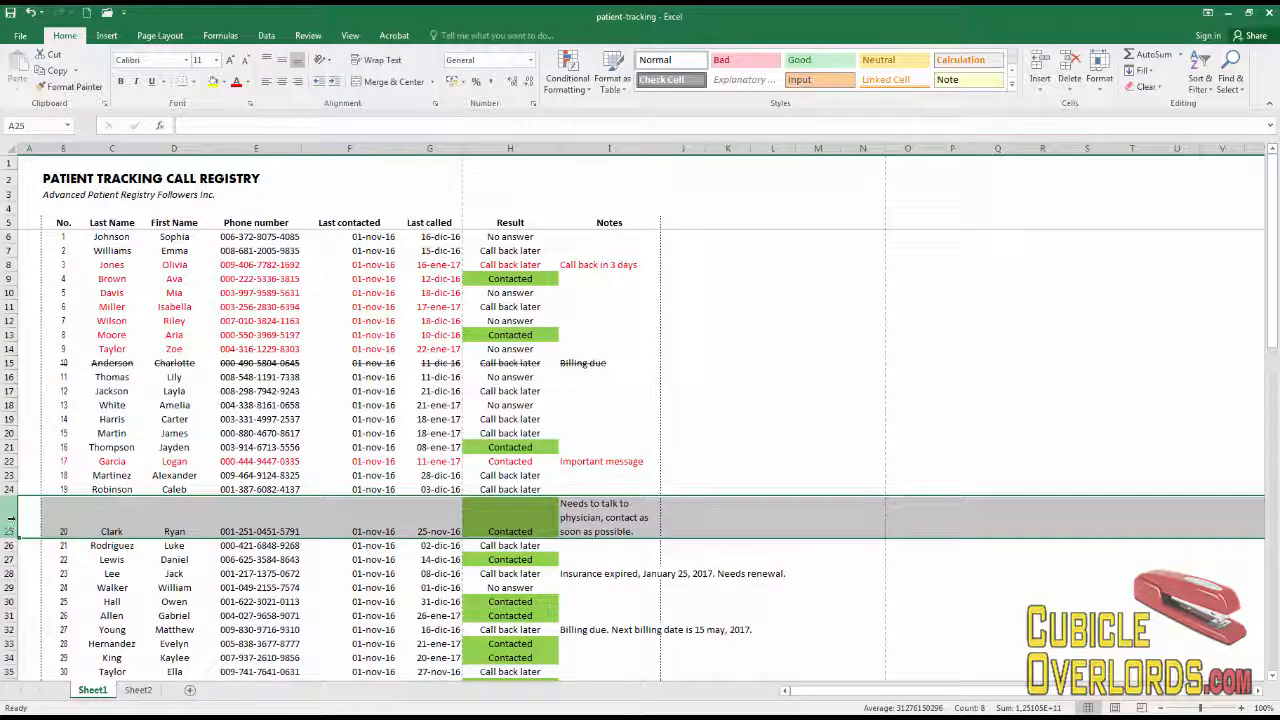
click(603, 522)
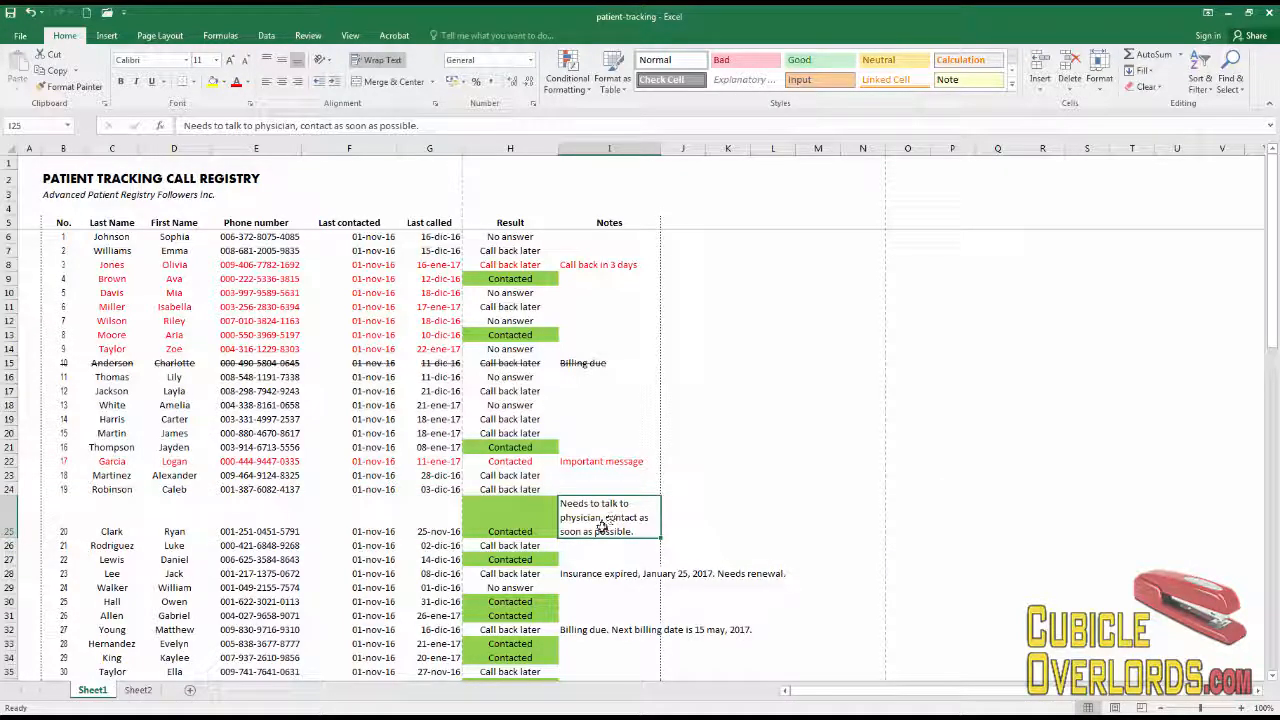
Step: Turn on the Wrap text control in the cell format settings for the insurance note in I28
click(600, 574)
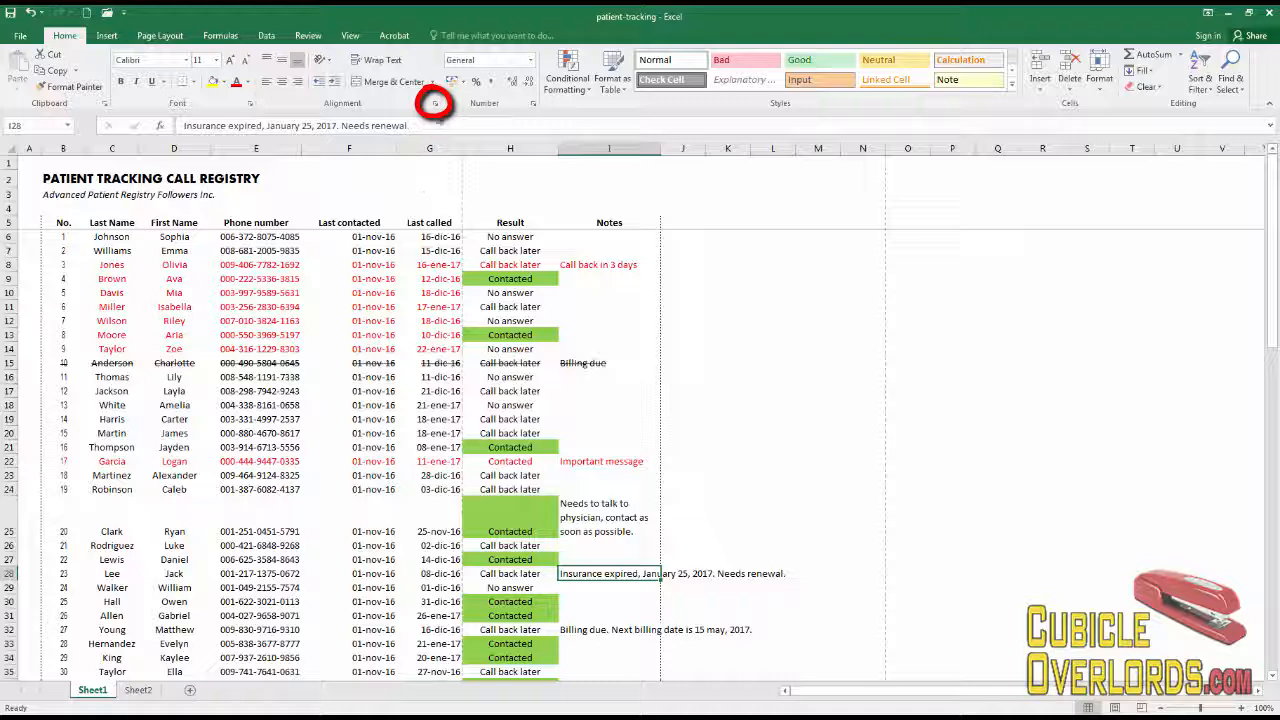
click(435, 104)
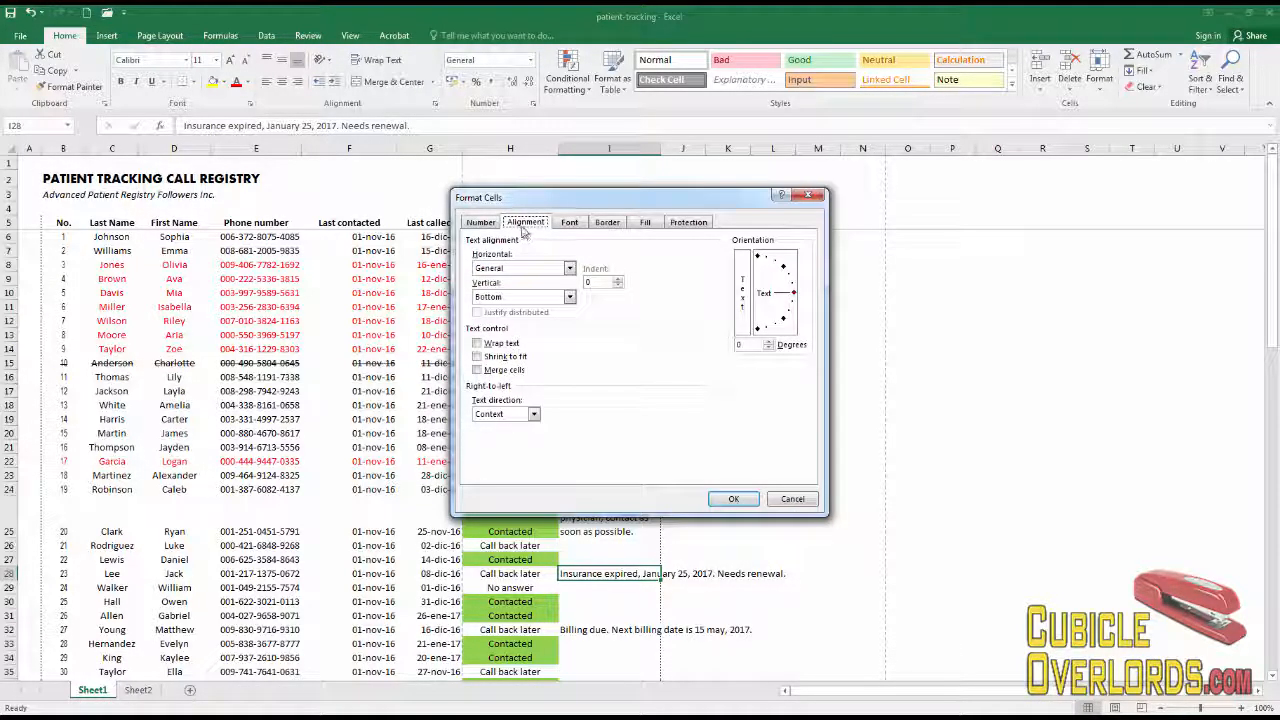
click(477, 344)
click(728, 499)
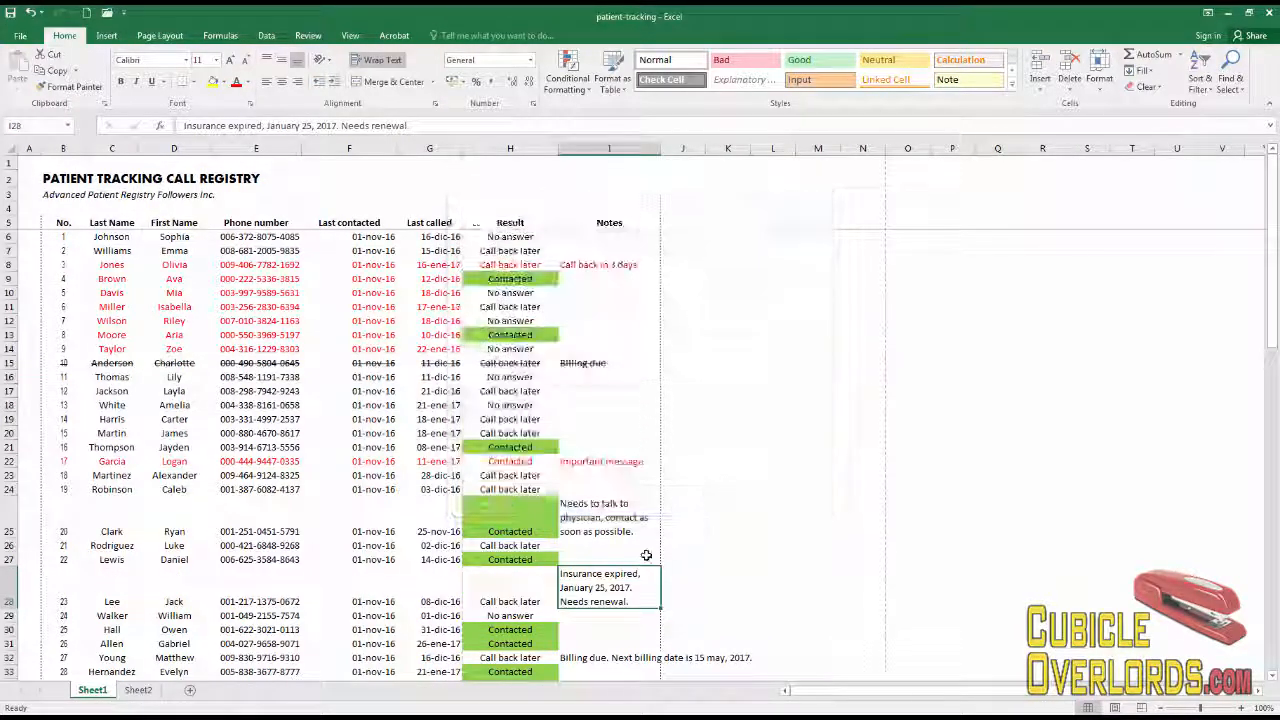
Step: Select the long notes in I25, I28 and I32 together and wrap their text
click(626, 539)
scroll(628, 540, down, 1)
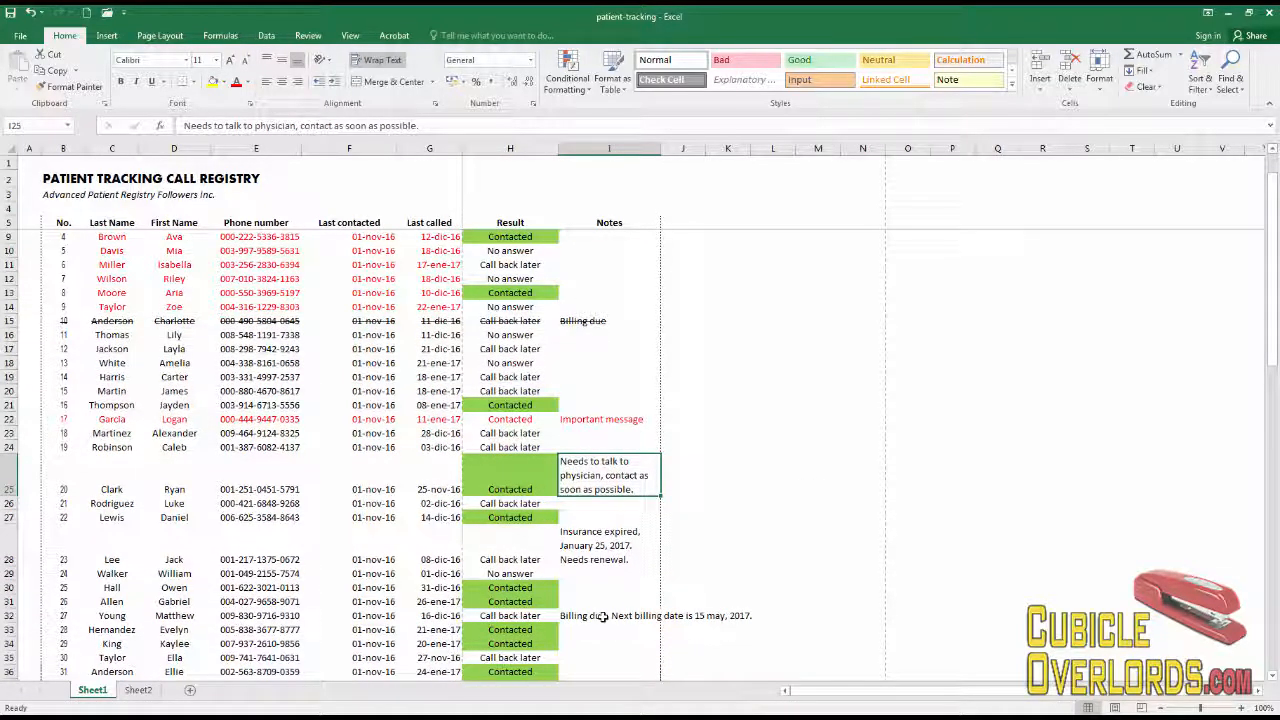
ctrl+click(614, 538)
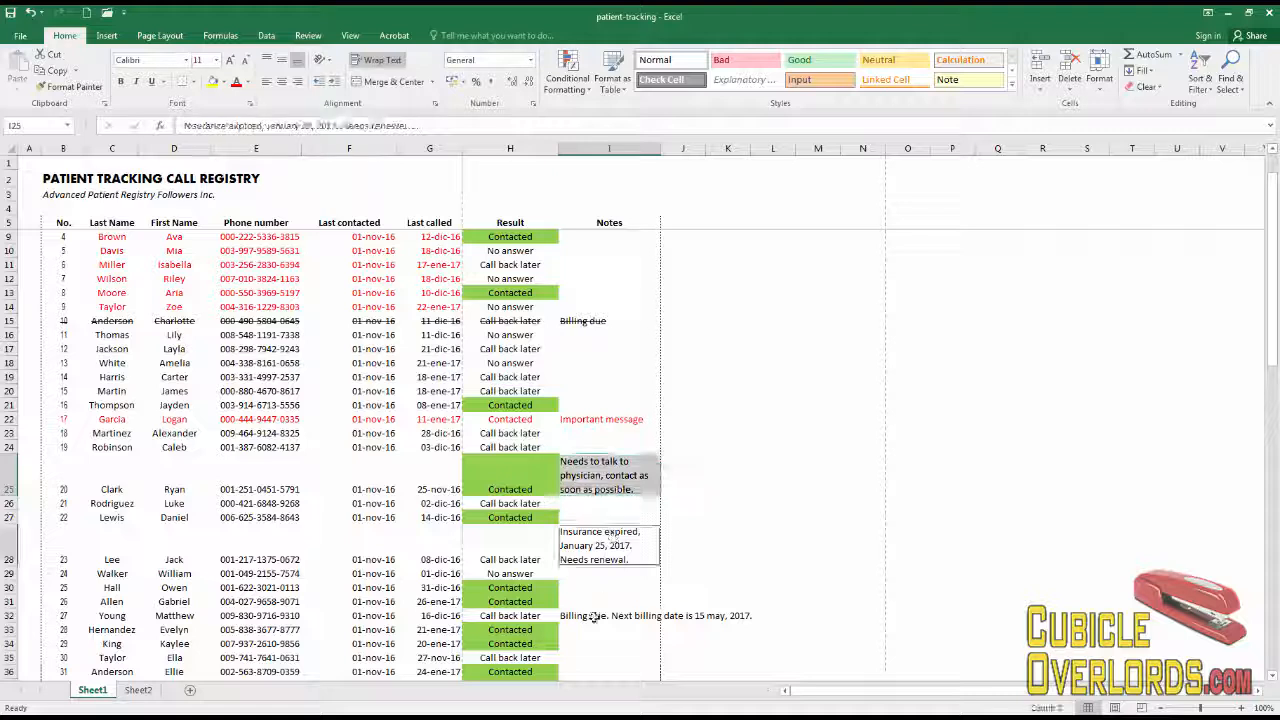
ctrl+click(593, 616)
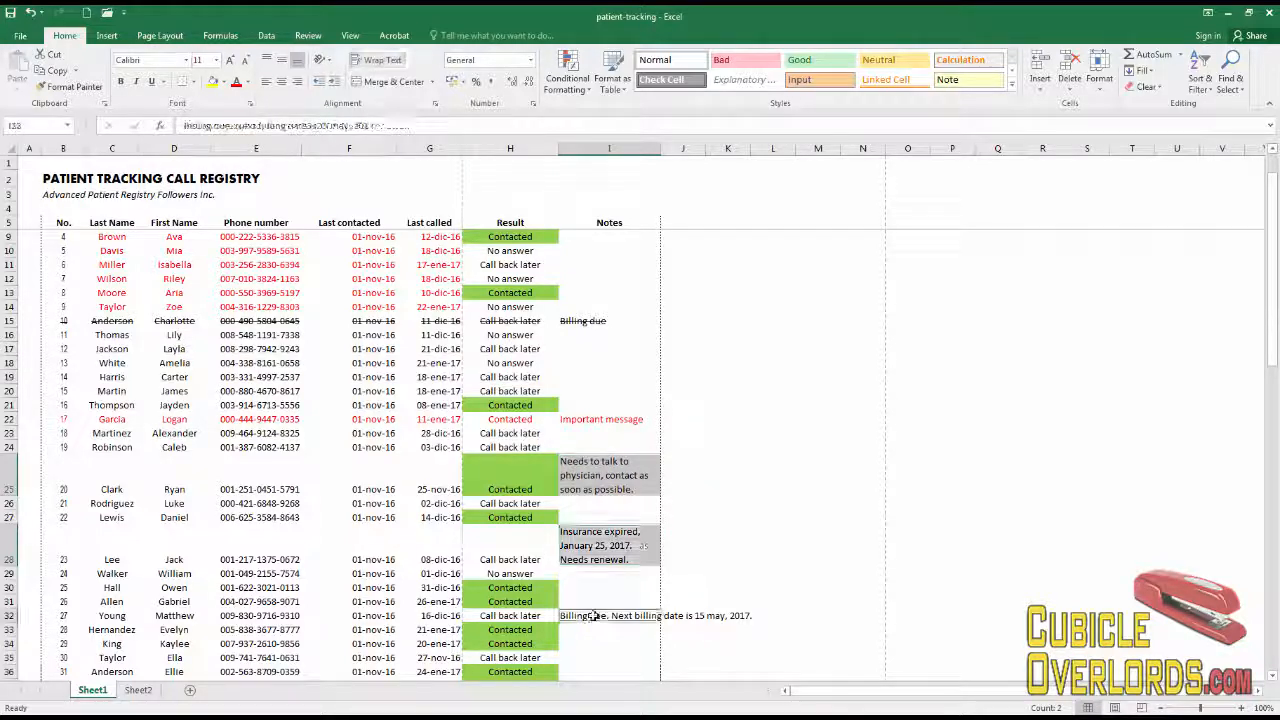
click(376, 60)
click(628, 638)
click(625, 545)
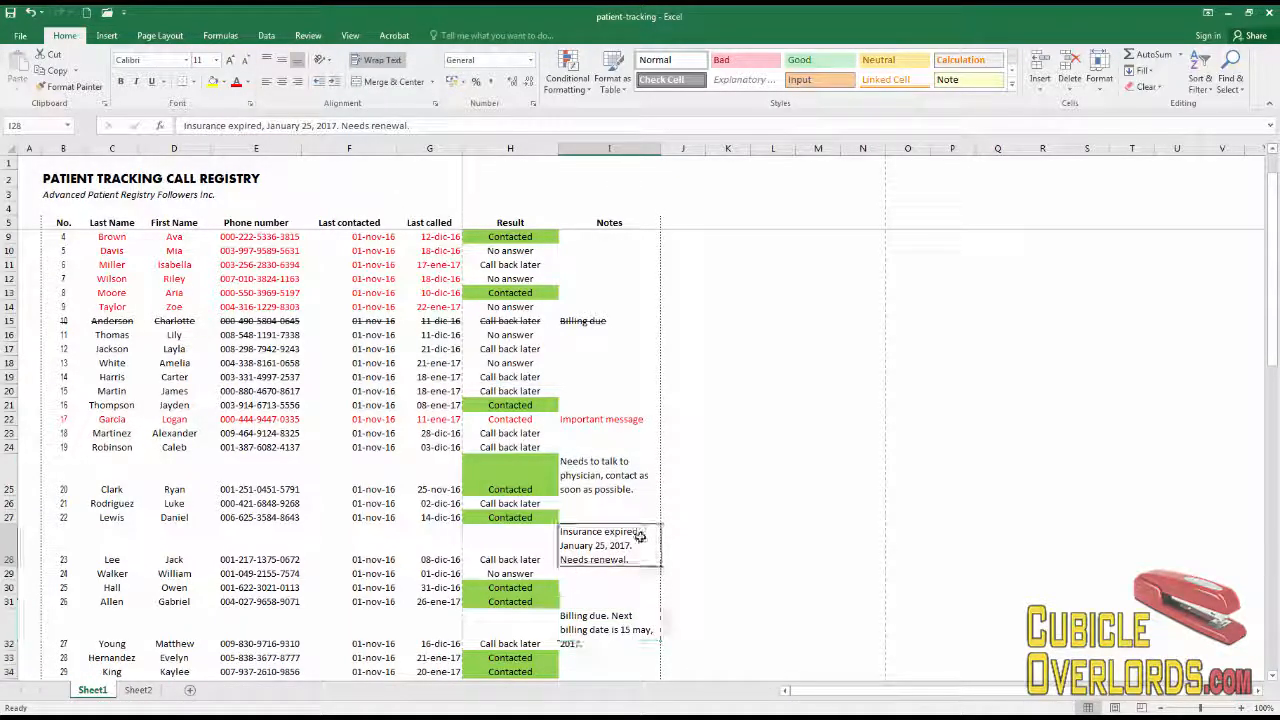
Step: Middle-align the cells vertically in B25:H25, B28:H28 and B32:I32 to tidy the rows with wrapped notes
scroll(168, 463, down, 2)
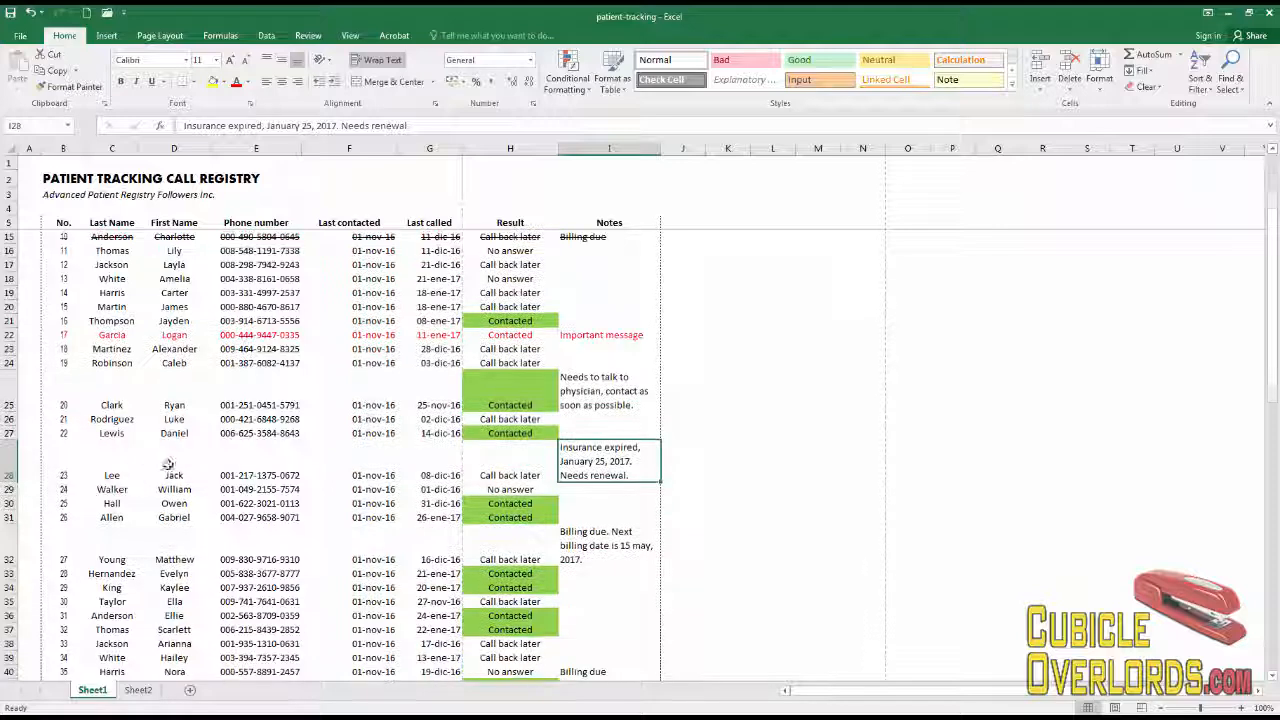
click(615, 387)
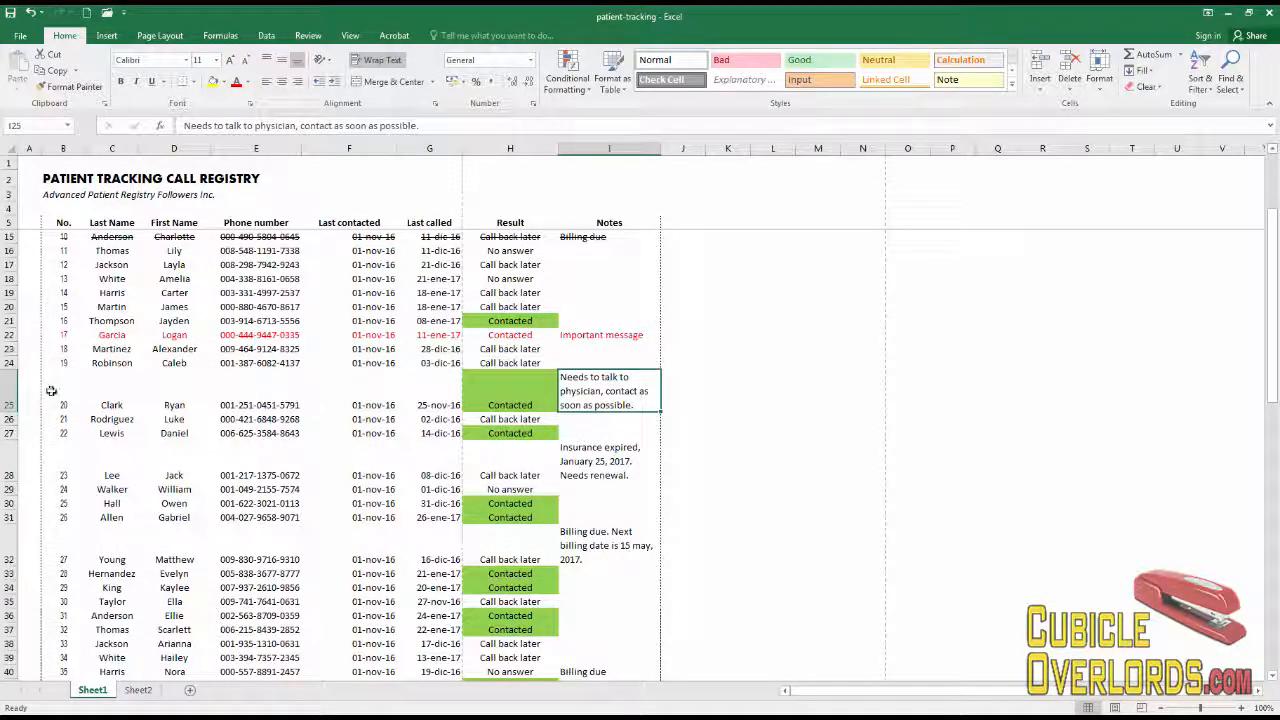
drag(60, 397, 485, 401)
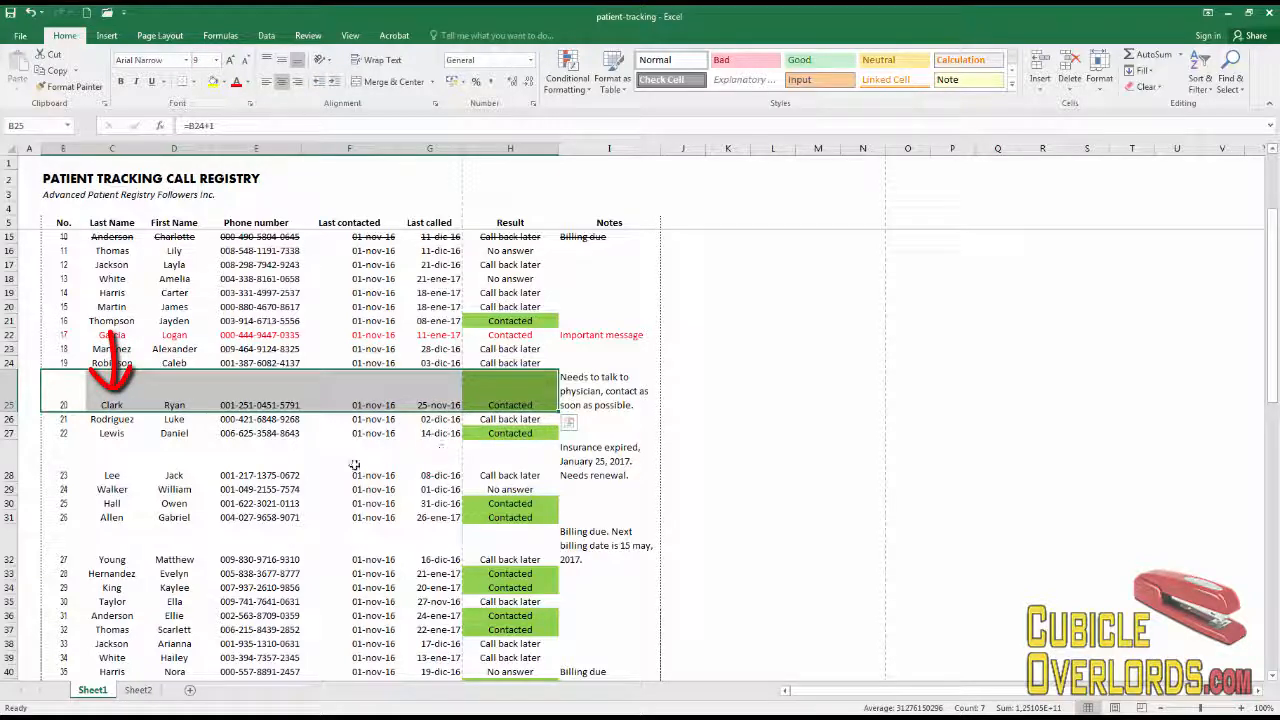
ctrl+click(516, 467)
drag(394, 462, 60, 470)
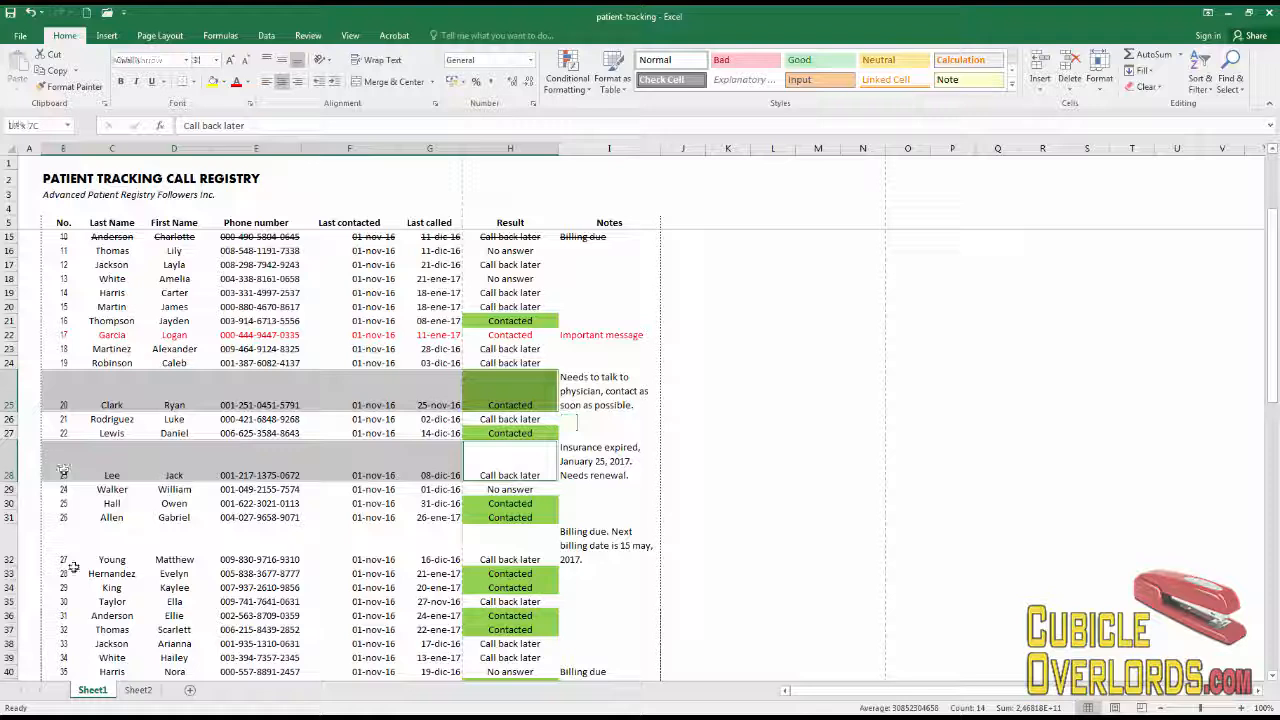
mouse_move(59, 540)
mouse_down()
mouse_move(586, 543)
mouse_move(575, 538)
mouse_up()
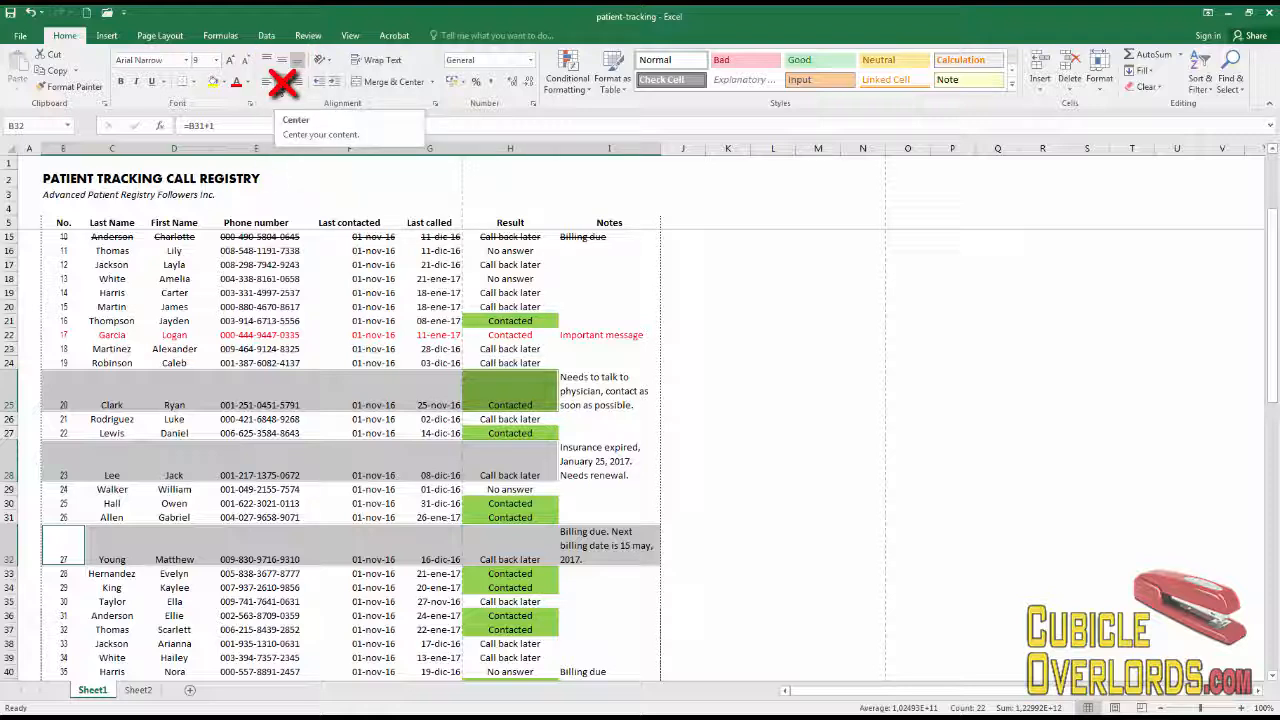
click(283, 64)
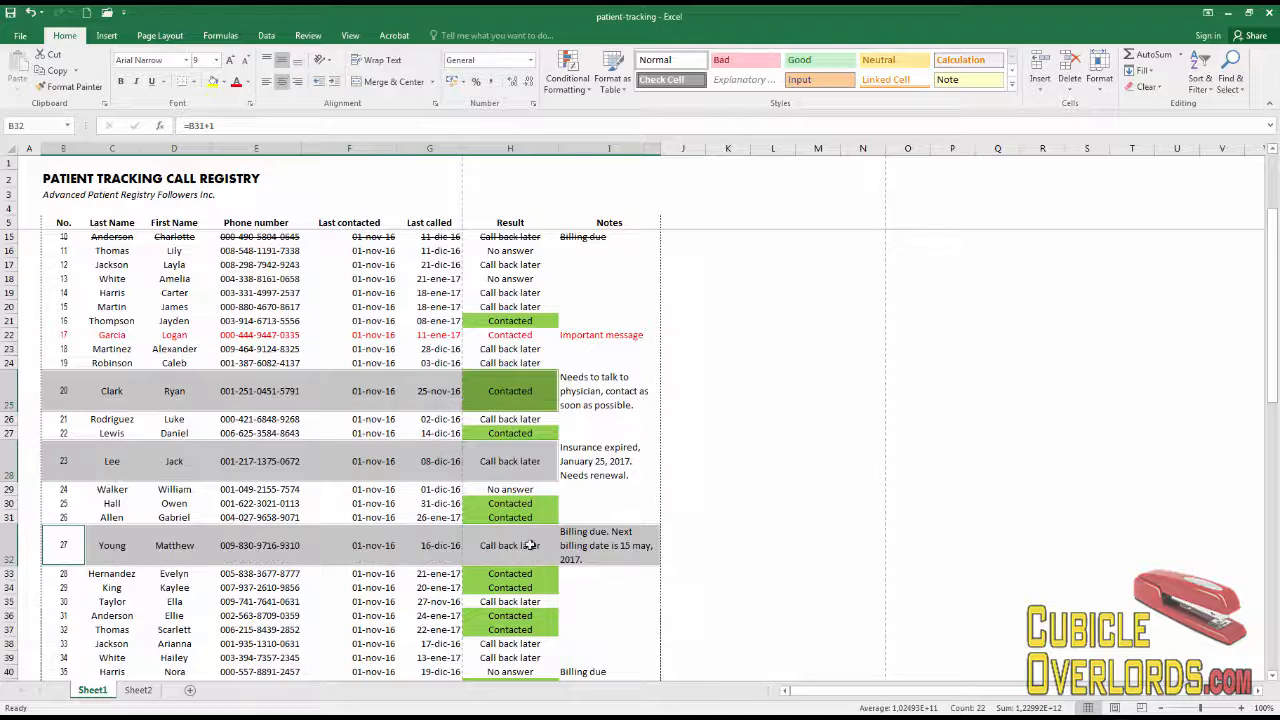
click(563, 478)
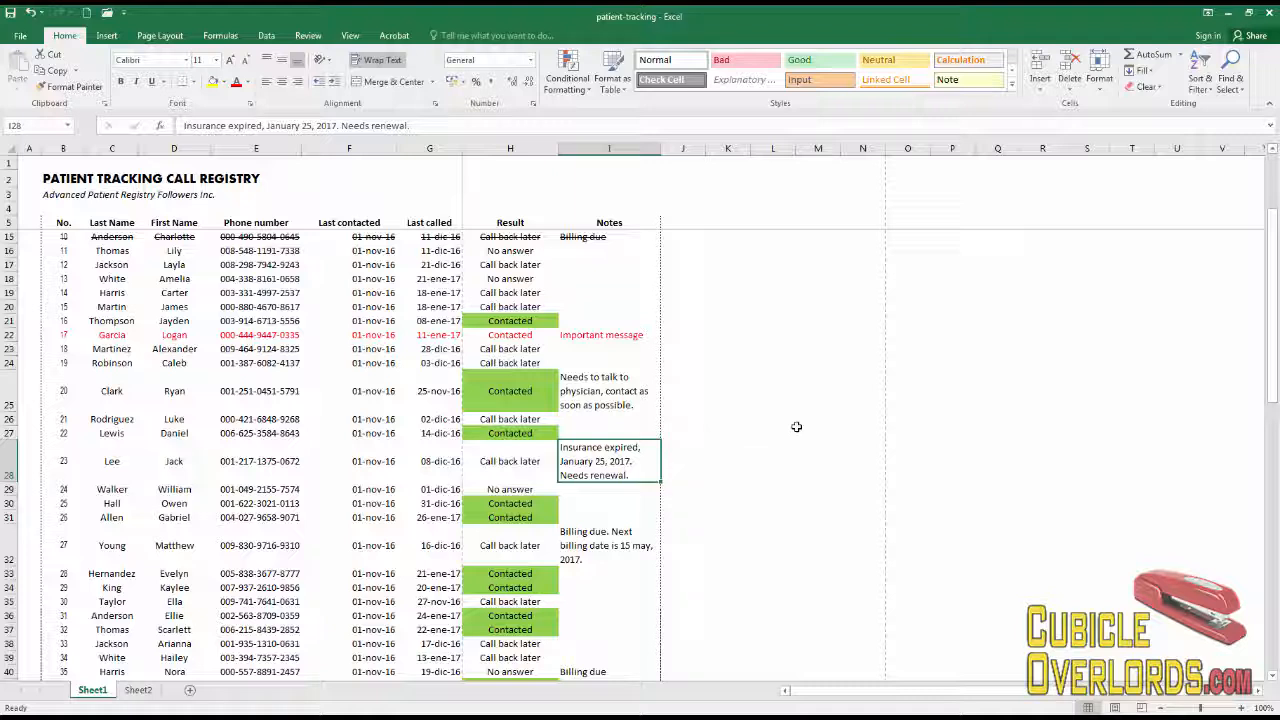
Step: Try removing the text wrapping from the long notes in I25, I28 and I32 with the Wrap Text command
click(615, 388)
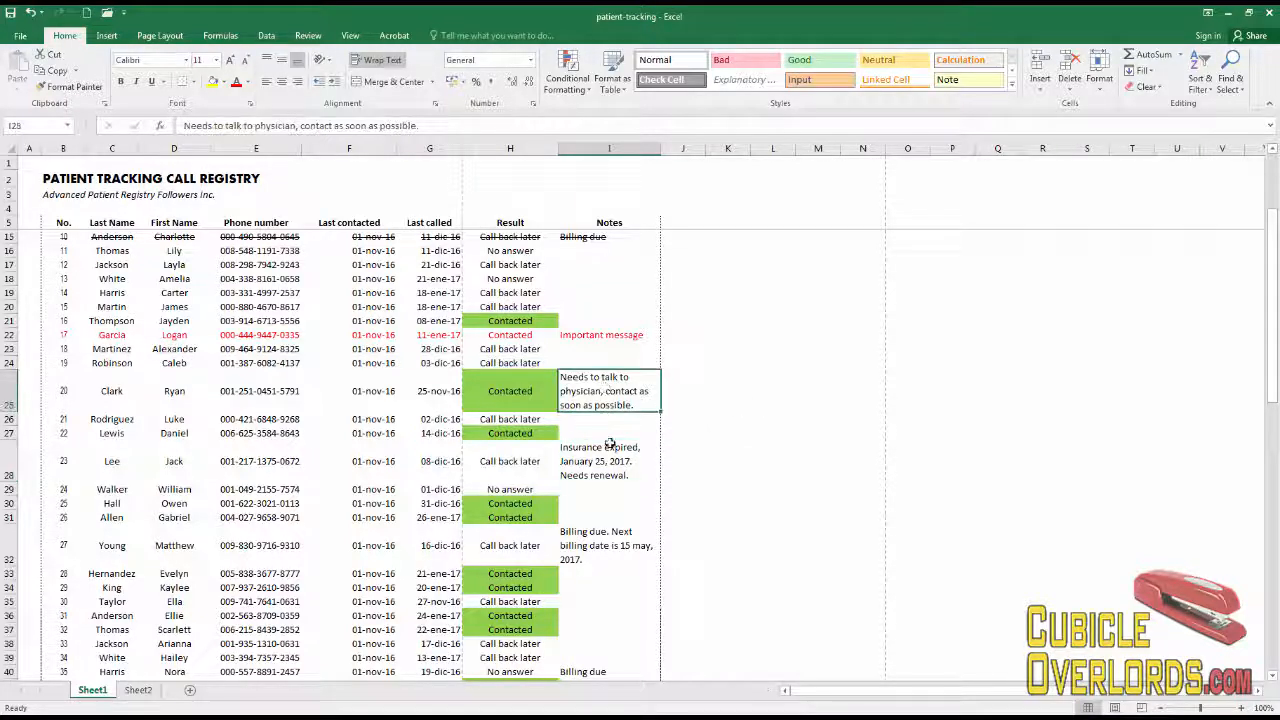
ctrl+click(604, 461)
ctrl+click(618, 545)
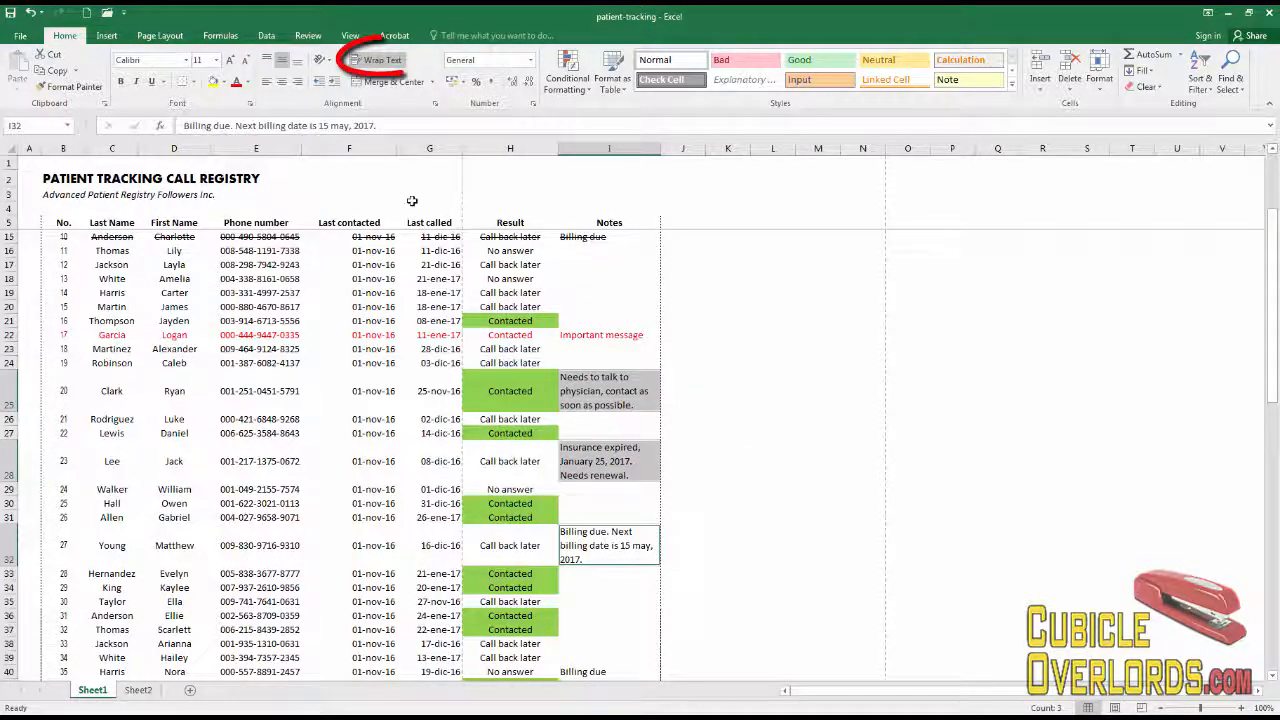
click(378, 60)
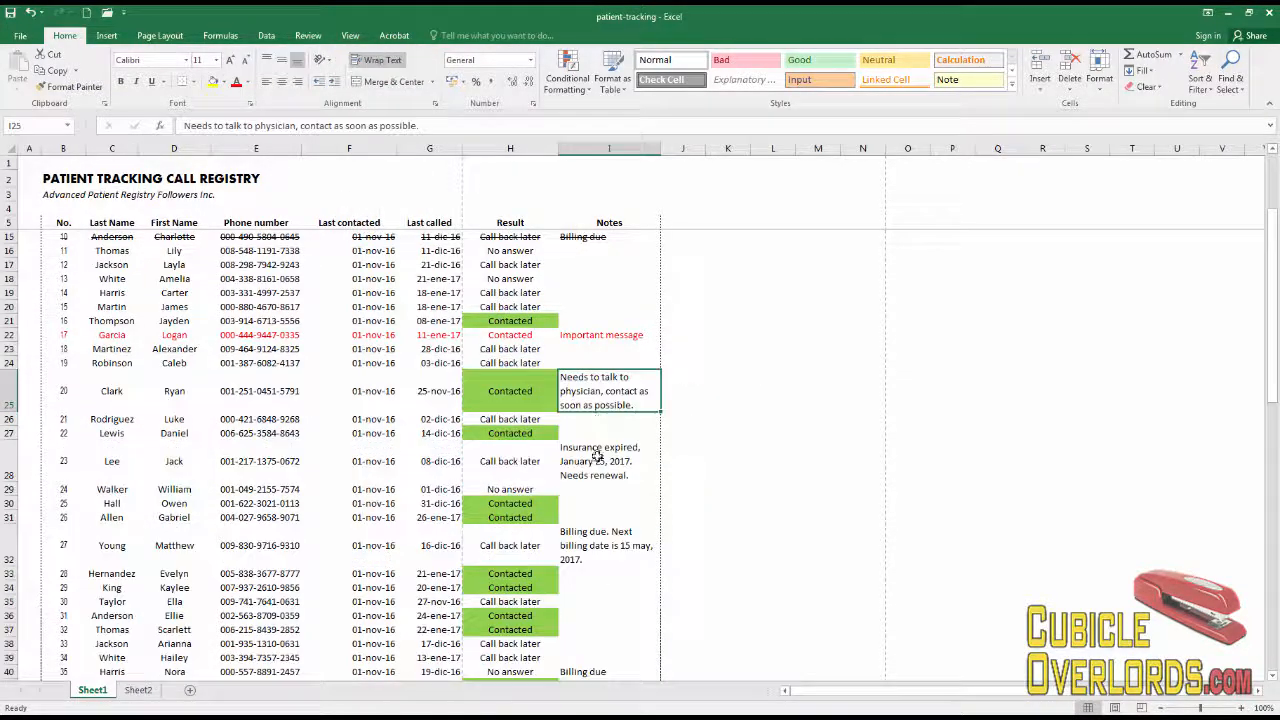
Step: Turn off the Wrap text control in the cell format settings for the notes in I25, I28 and I32
ctrl+click(599, 459)
ctrl+click(599, 541)
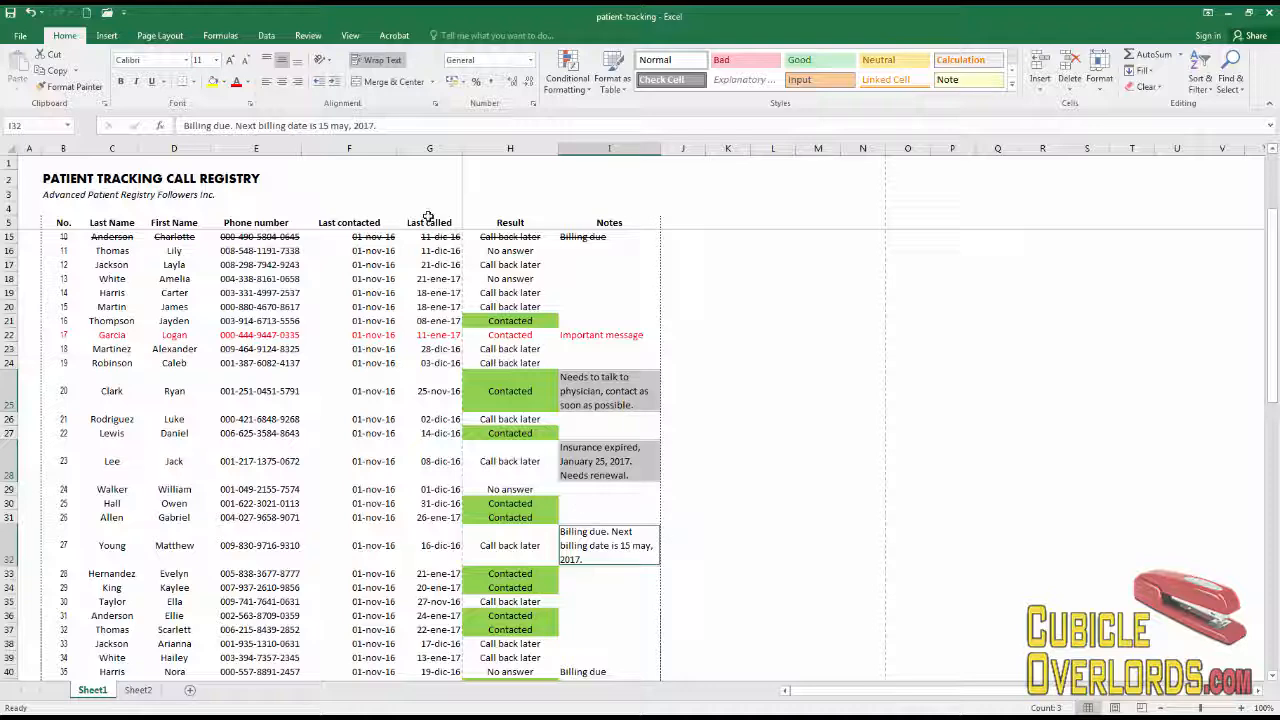
click(435, 104)
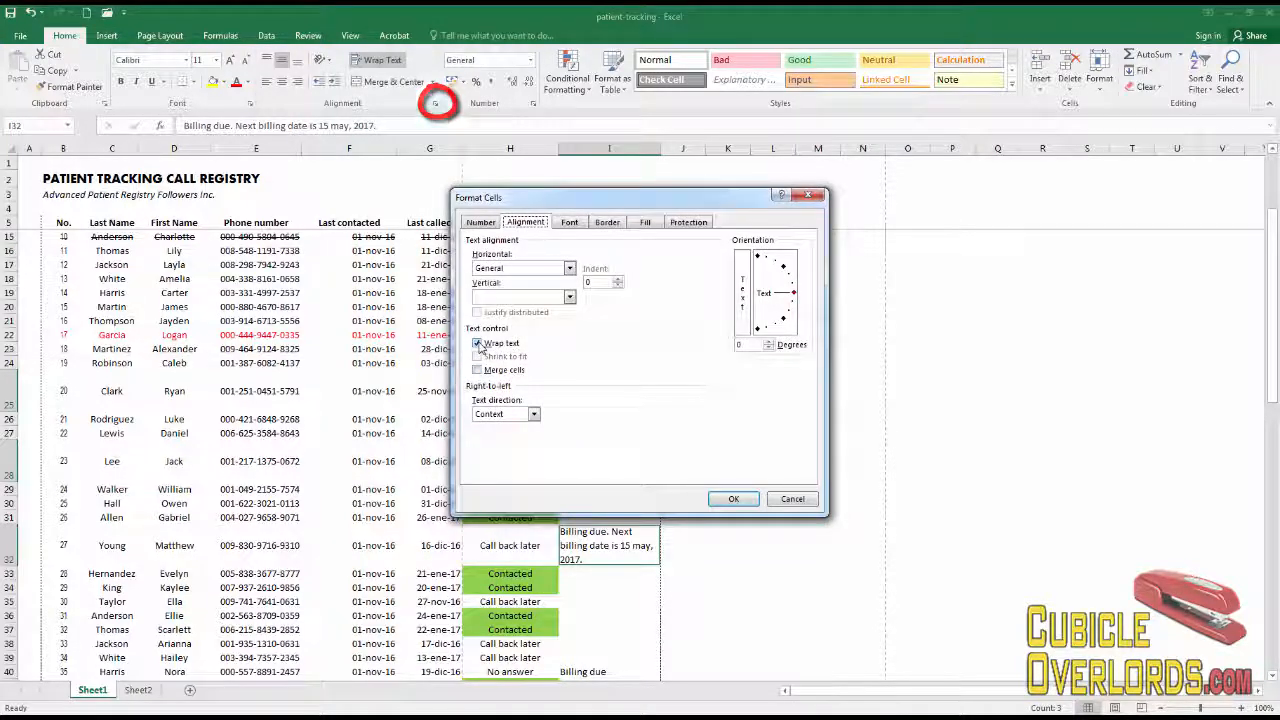
click(478, 343)
click(733, 498)
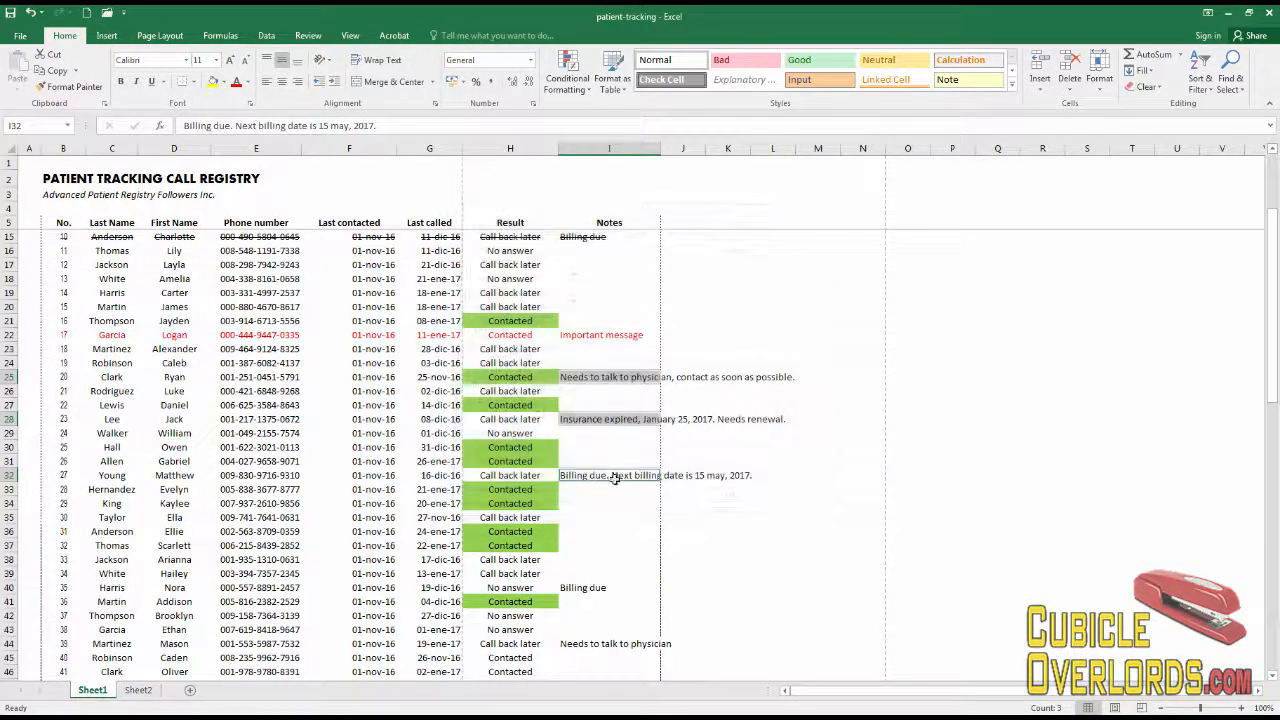
click(612, 378)
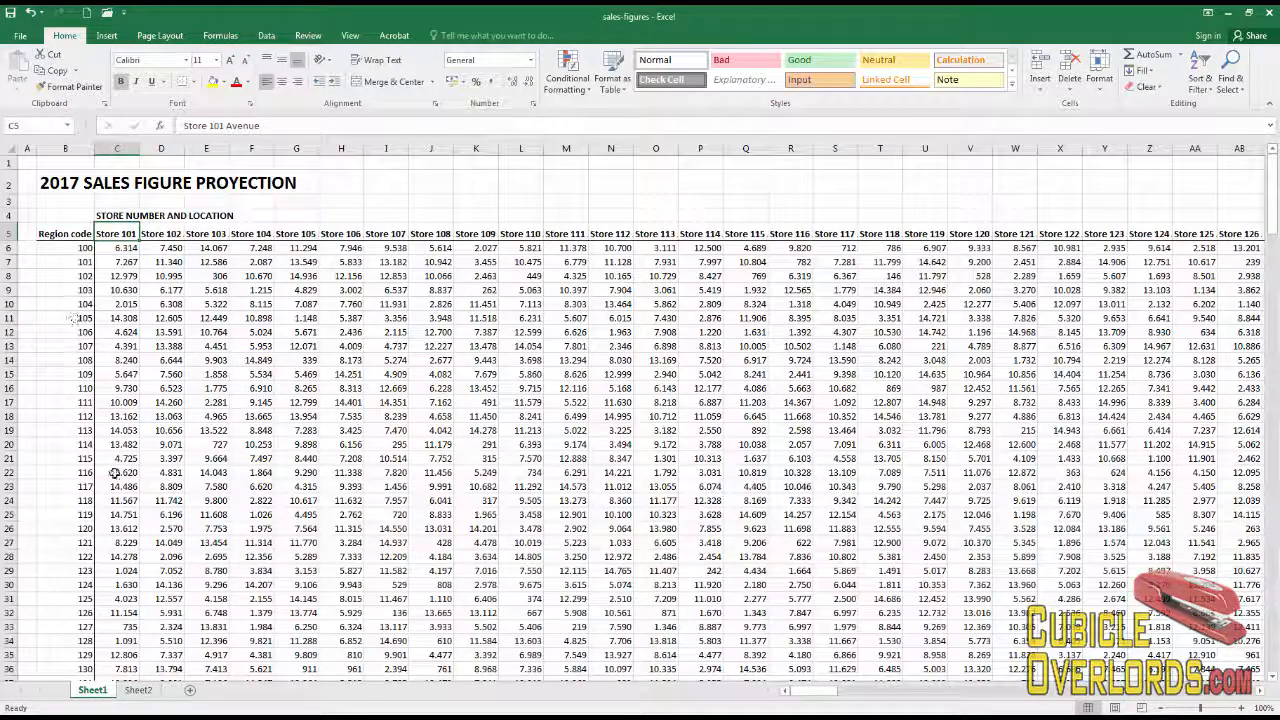
Step: In the sales-figures workbook, examine the full store names in the row 5 headers from C5 to F5
click(82, 402)
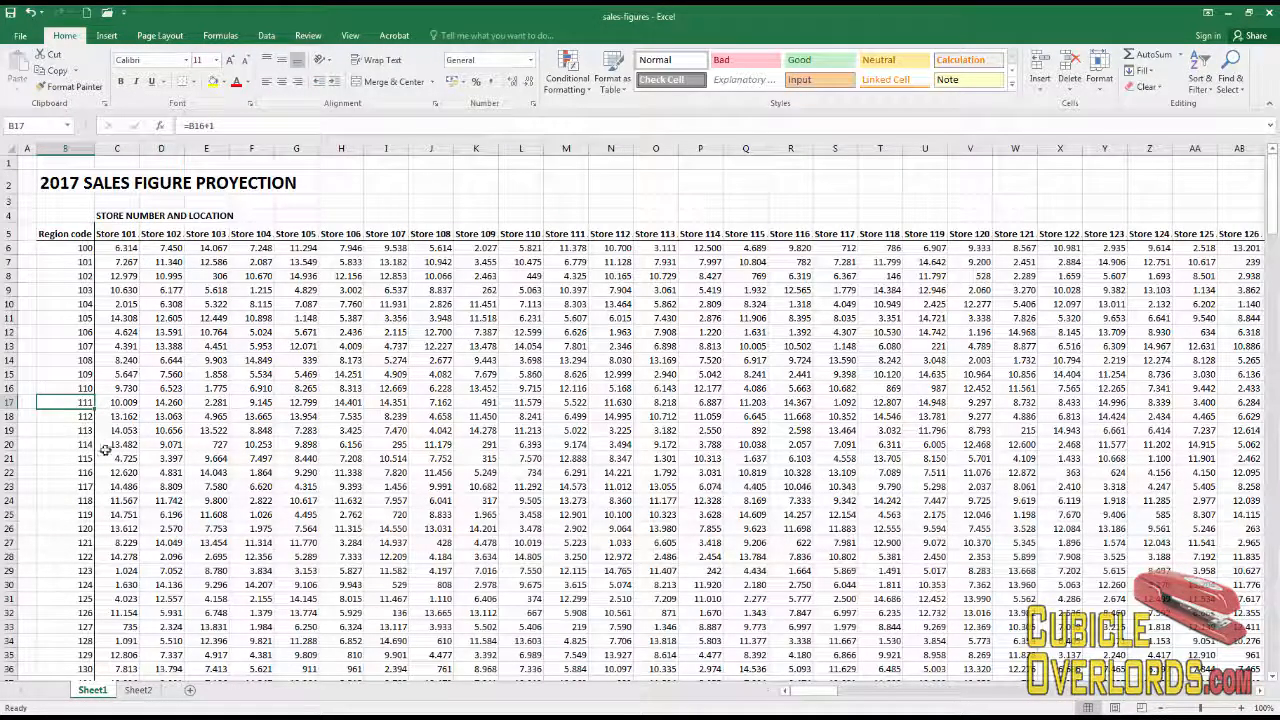
click(133, 233)
click(160, 233)
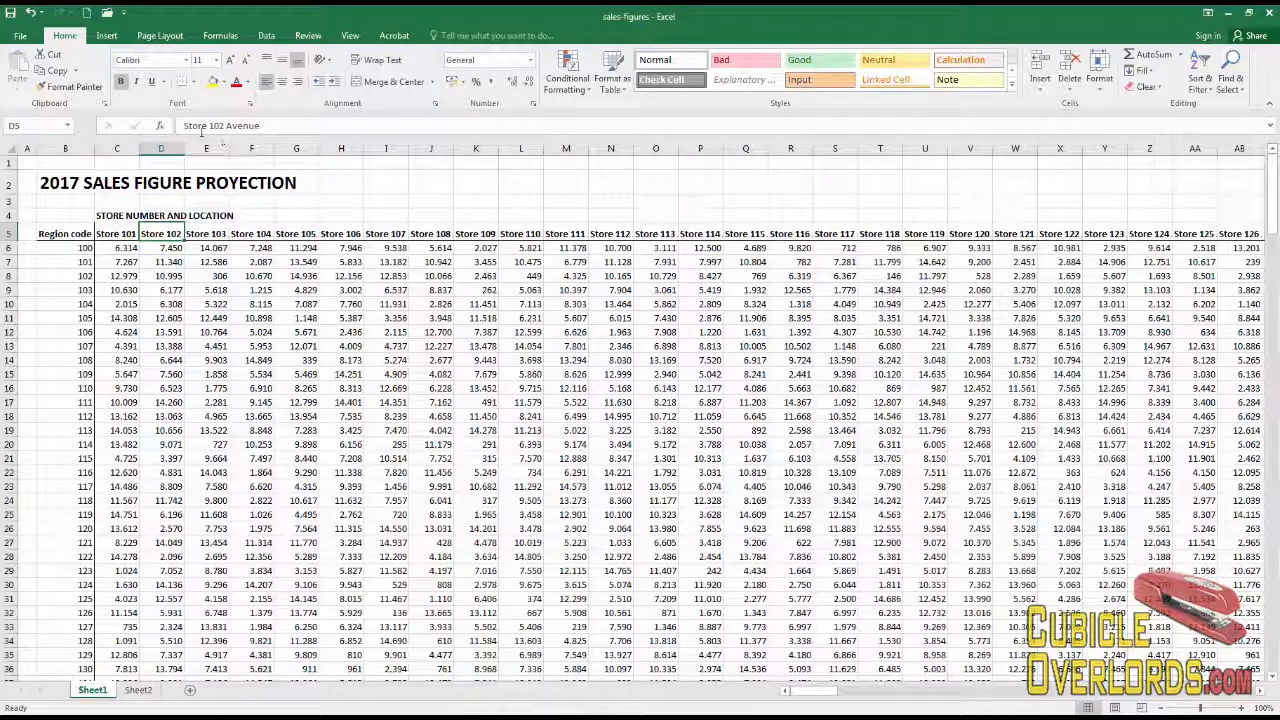
click(220, 232)
click(248, 233)
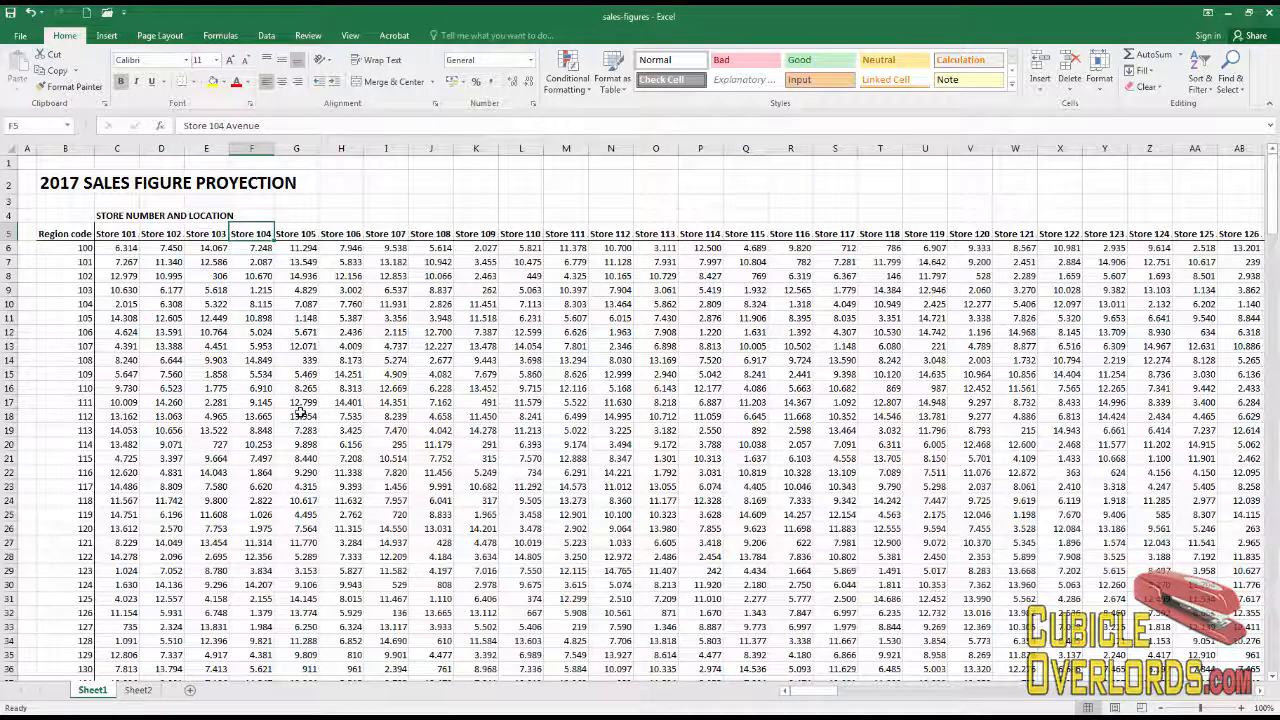
click(115, 233)
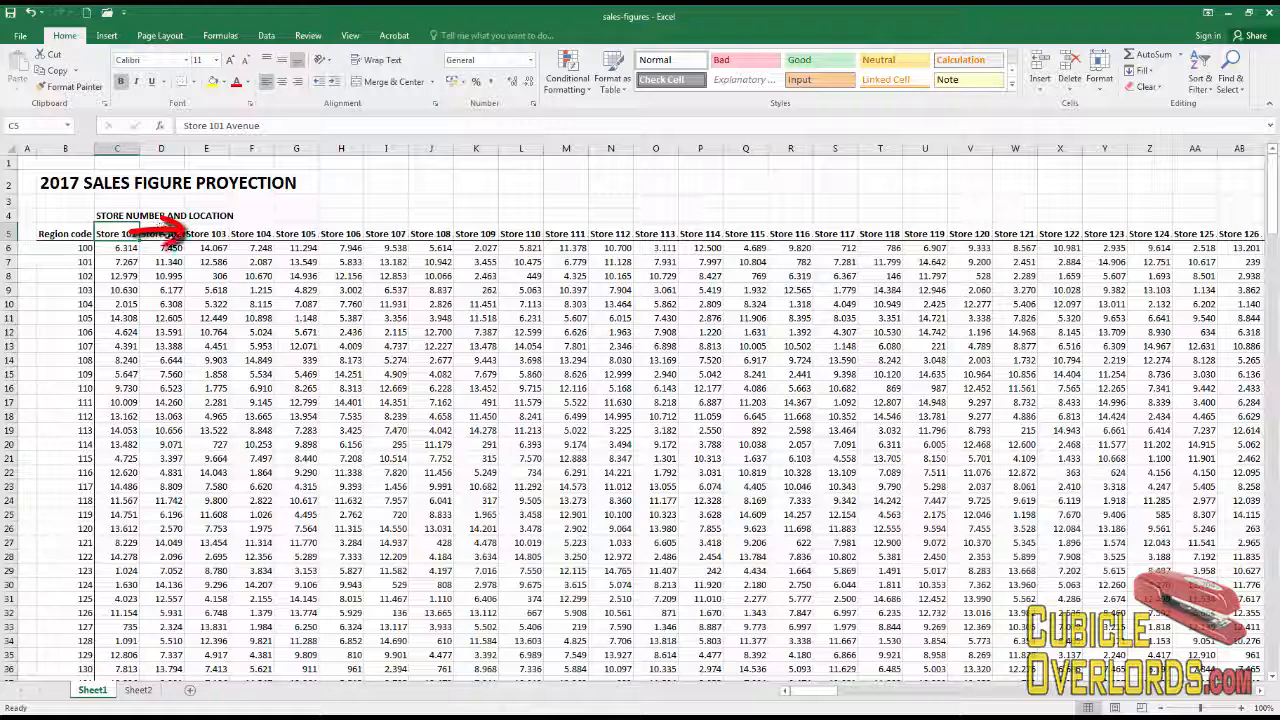
key(Right)
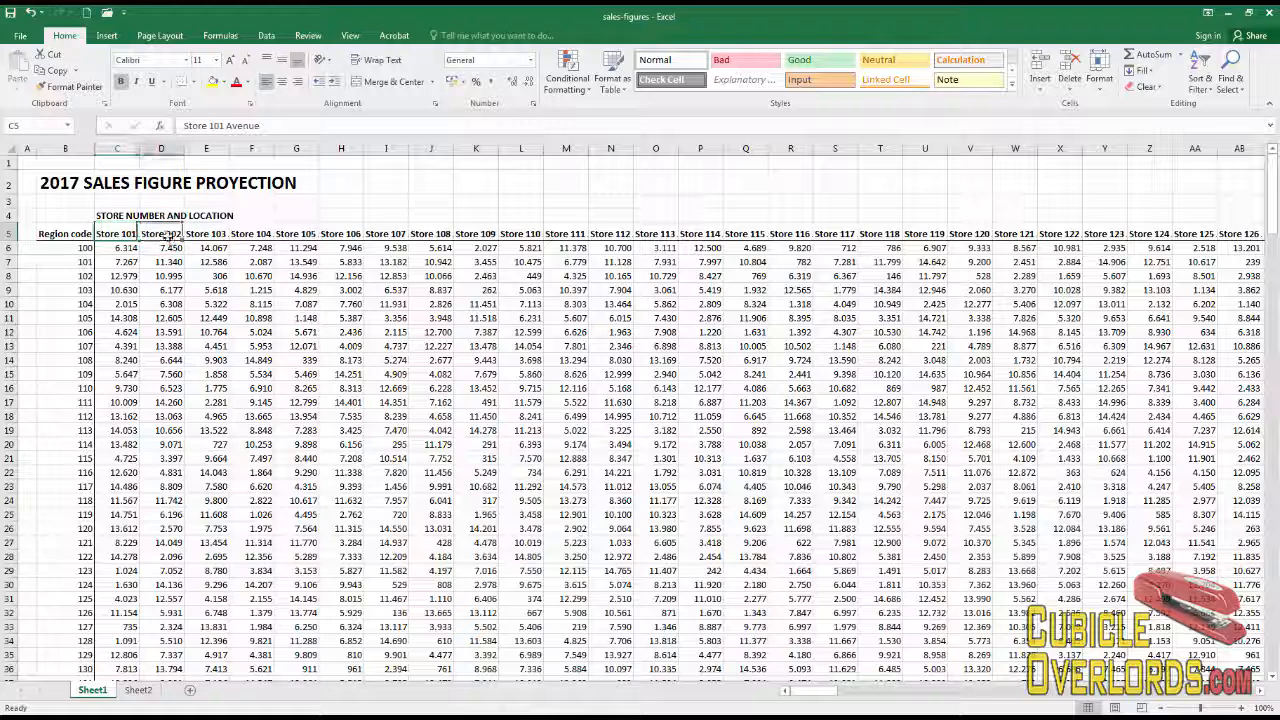
click(121, 236)
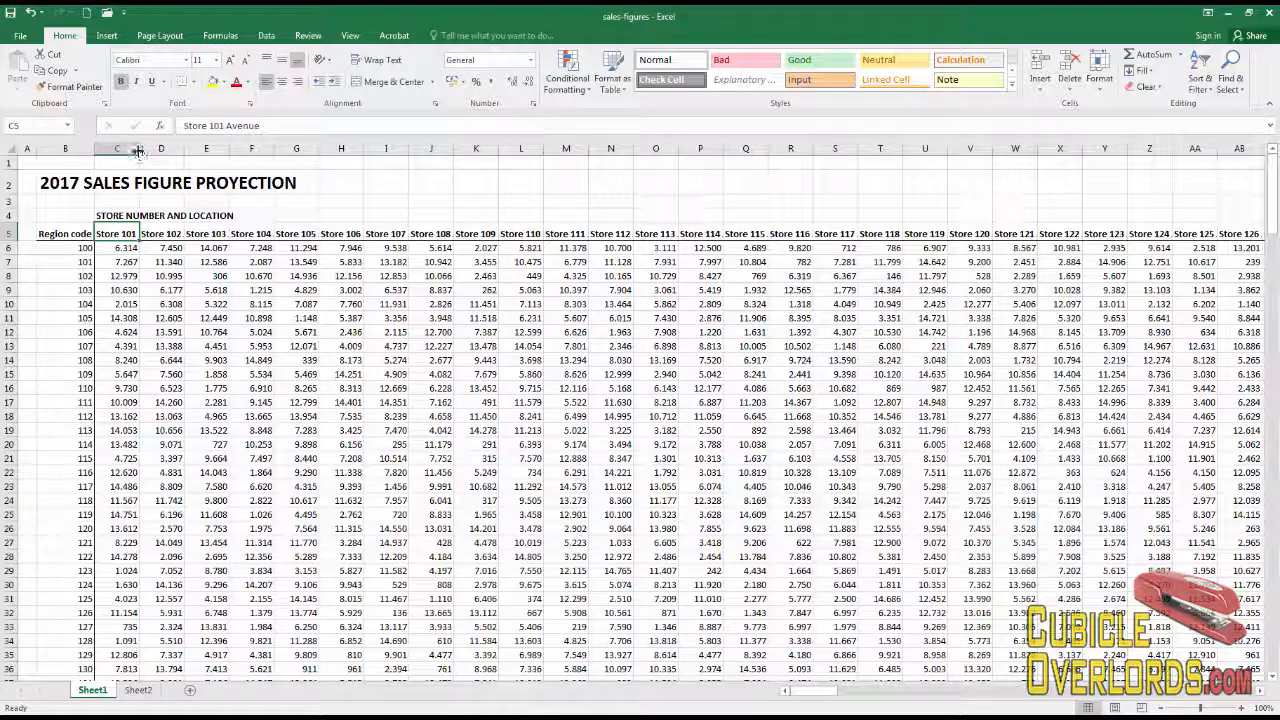
Step: Try widening columns C to Q to fit the full store names, with autofit and an equal manual width
drag(139, 151, 776, 150)
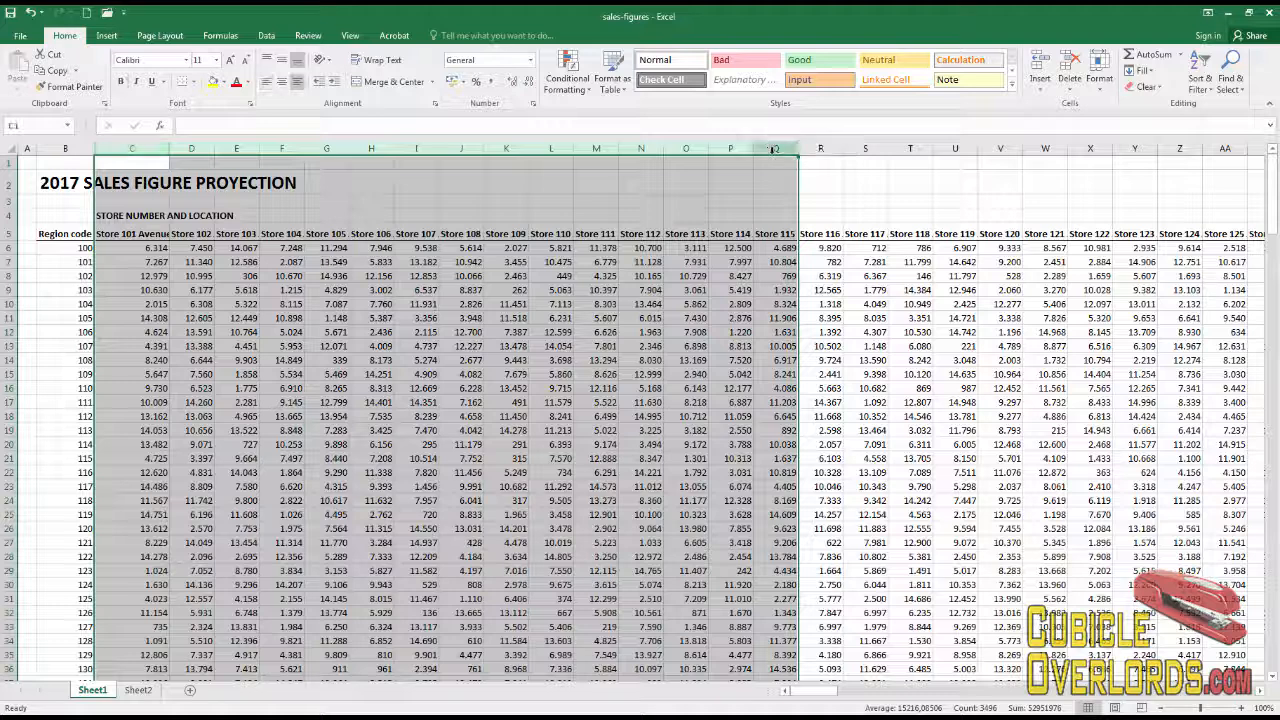
right_click(776, 151)
click(823, 320)
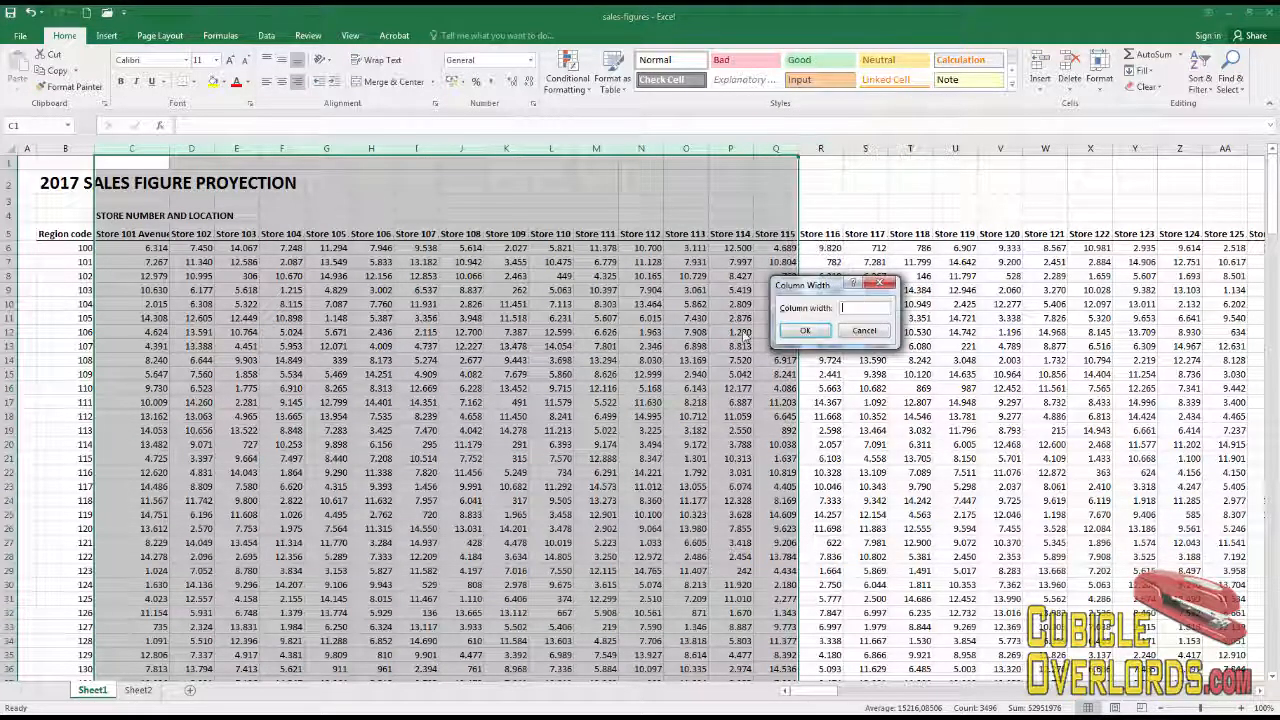
click(857, 334)
double_click(664, 149)
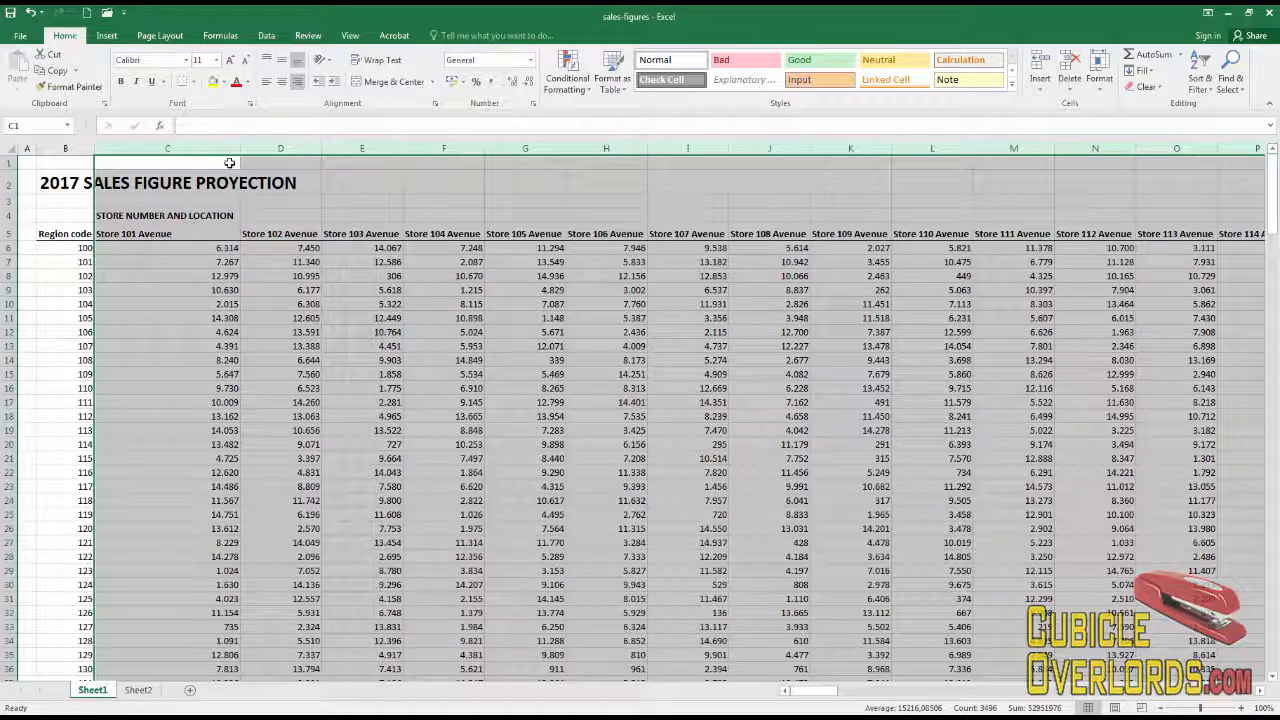
drag(242, 145, 177, 148)
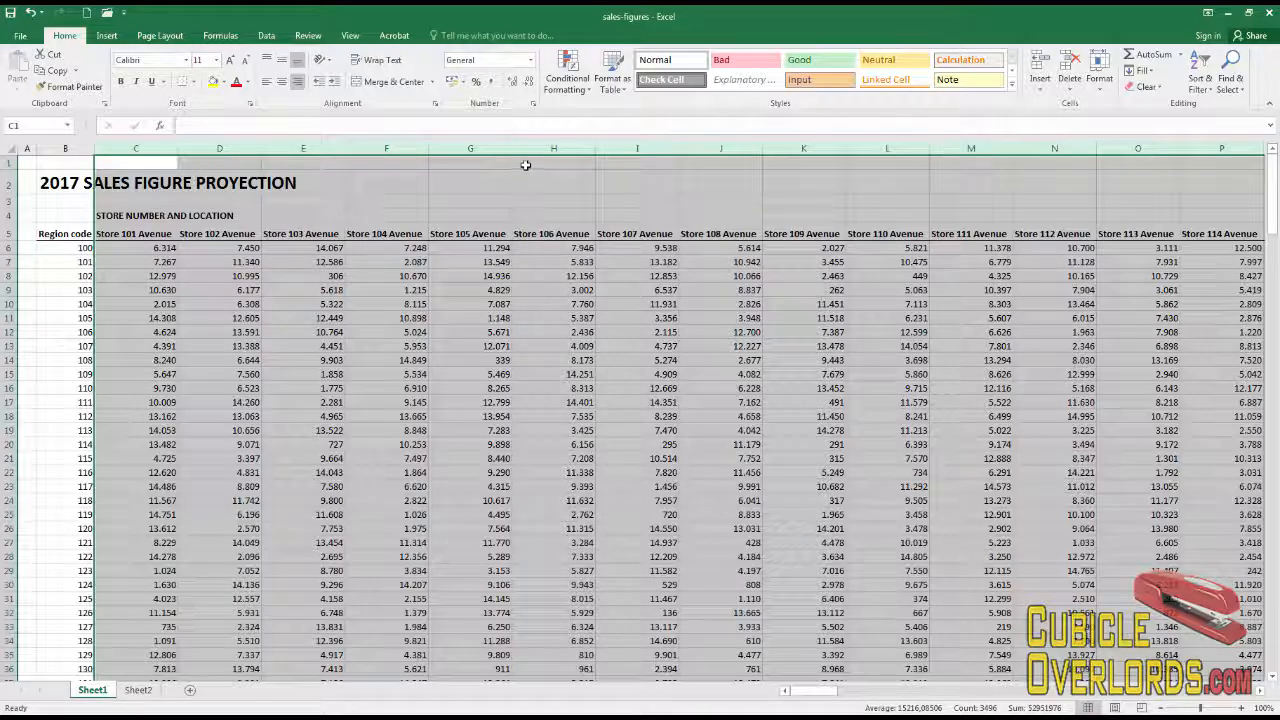
Step: Undo the column width changes made to the store columns
click(33, 14)
click(33, 14)
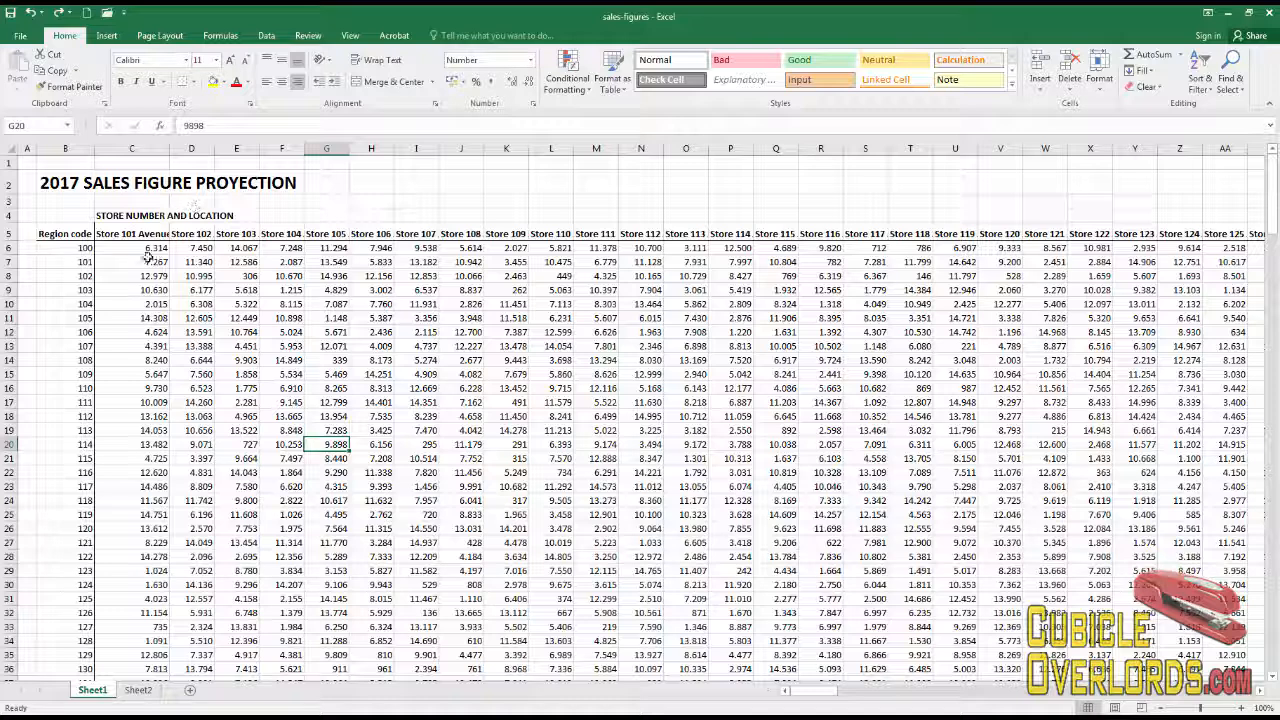
click(33, 14)
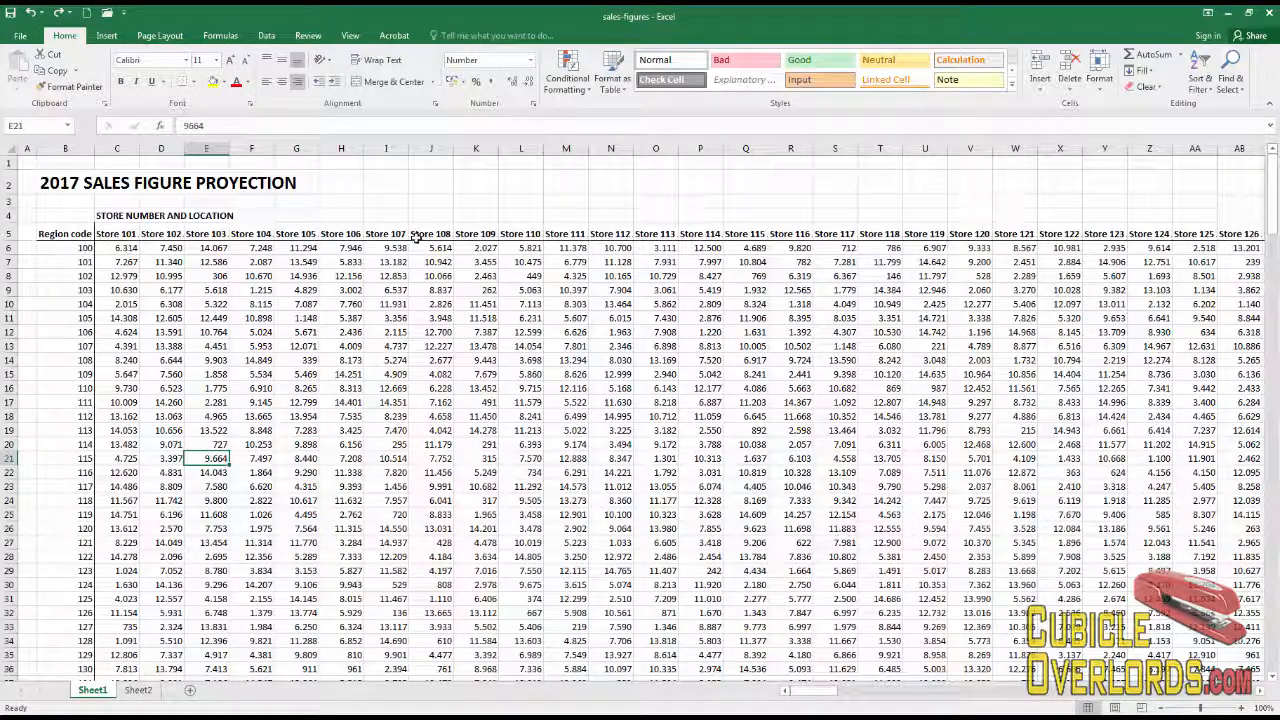
Step: Wrap the text of the header cells in row 5, from Region code in B5 to Store 126 in AB5
click(124, 232)
click(79, 233)
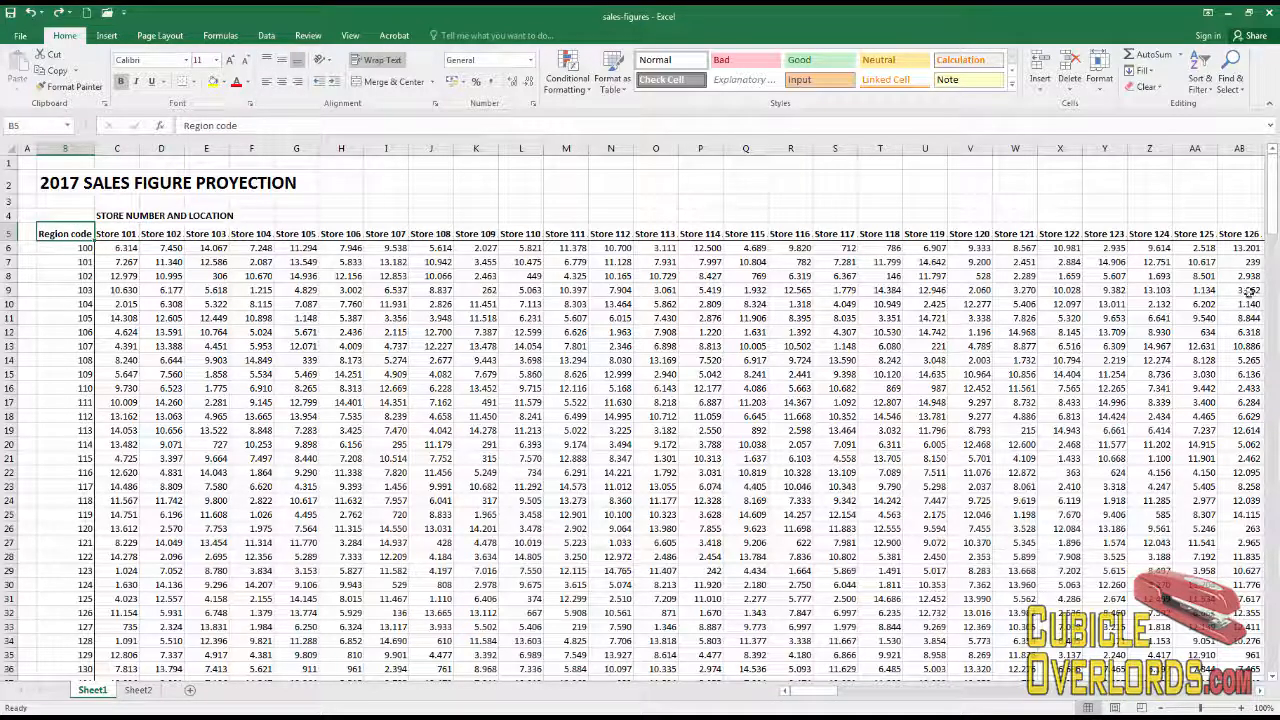
shift+click(1240, 236)
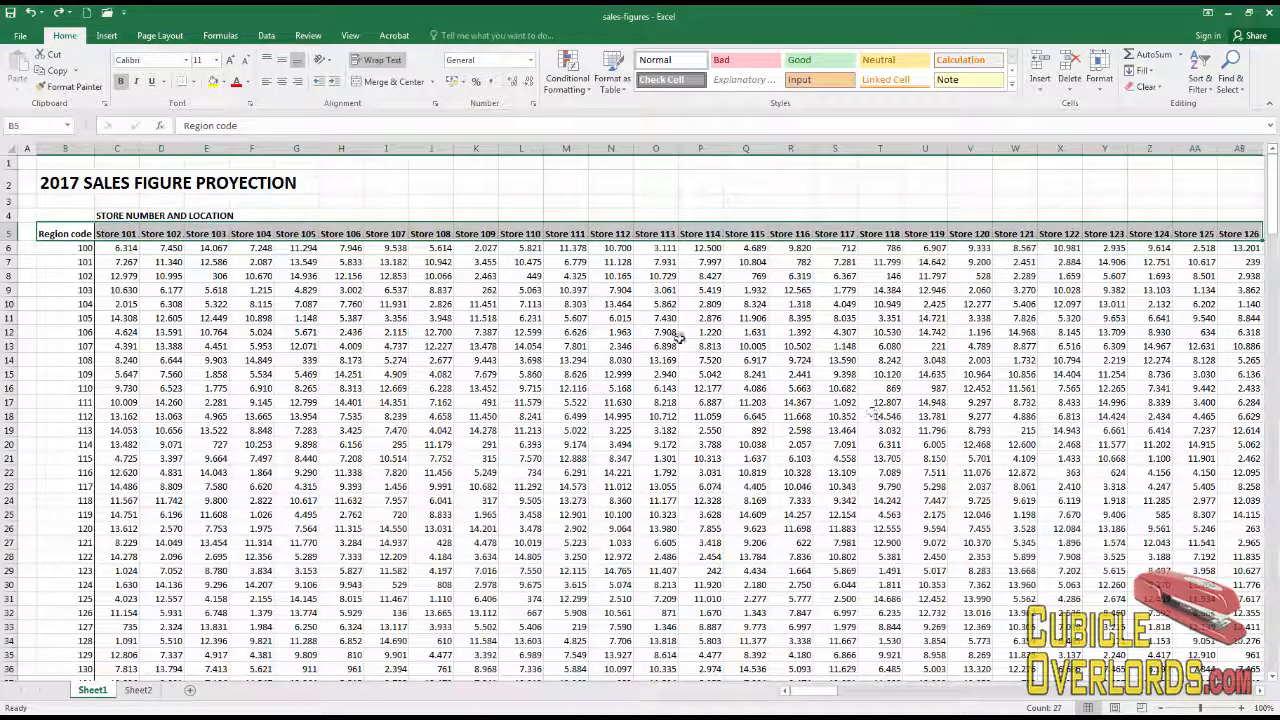
click(389, 60)
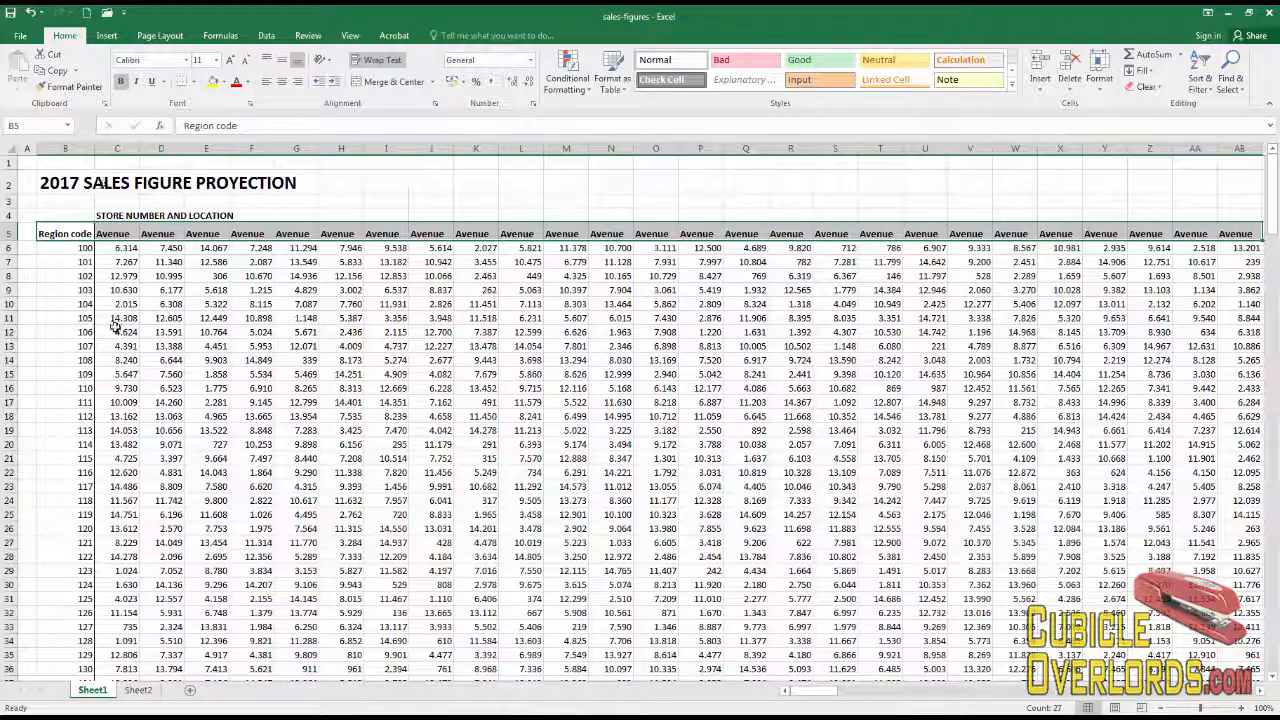
Step: Increase the height of header row 5 to fit both lines of the wrapped store names
click(116, 247)
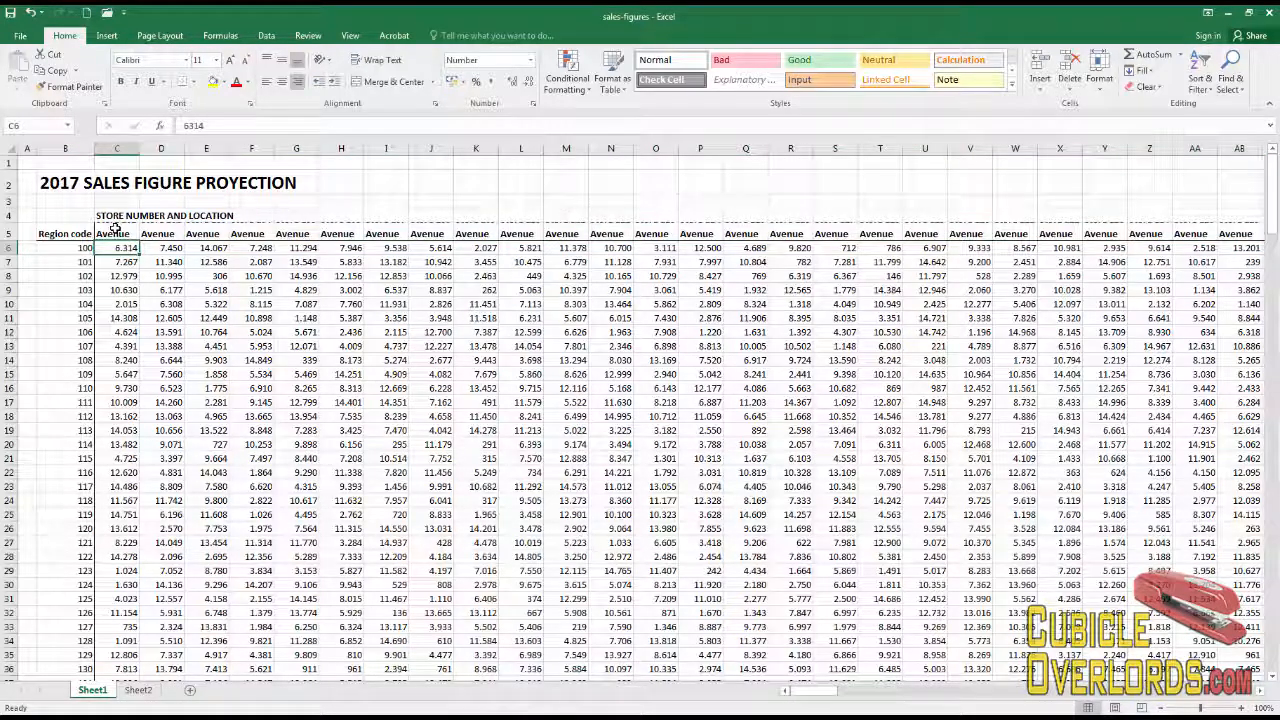
click(116, 230)
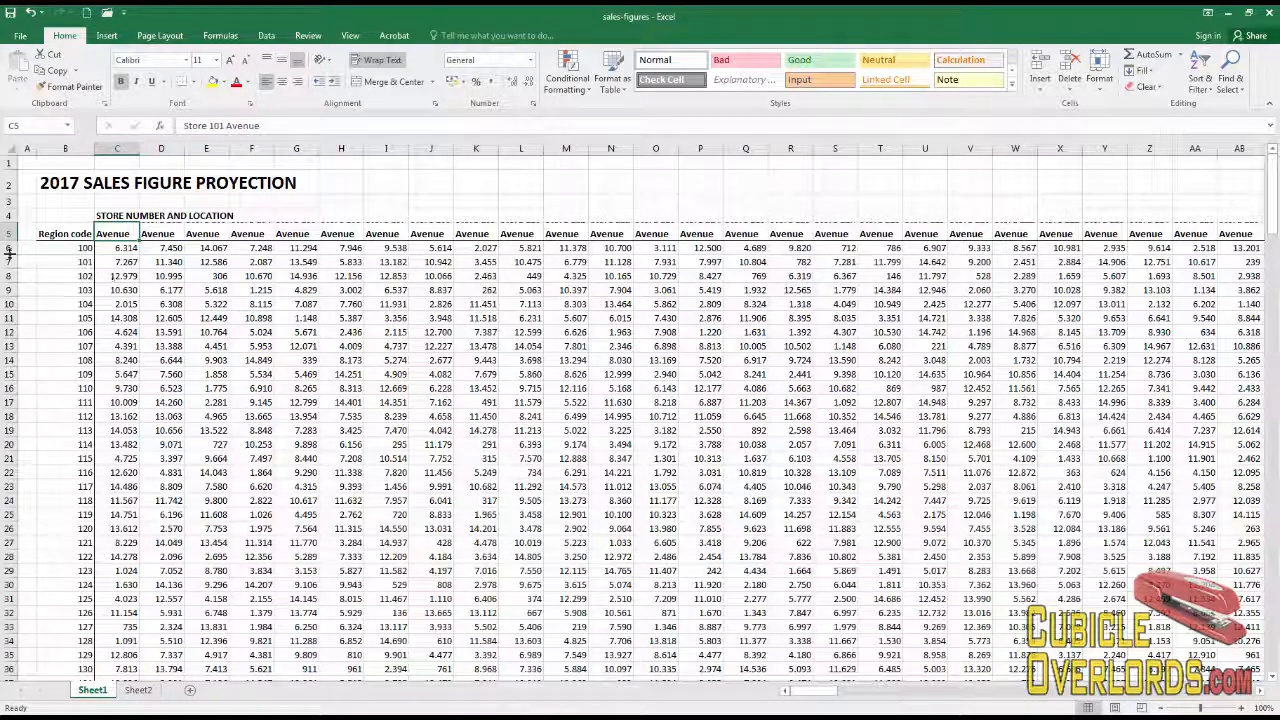
drag(8, 254, 5, 257)
click(296, 333)
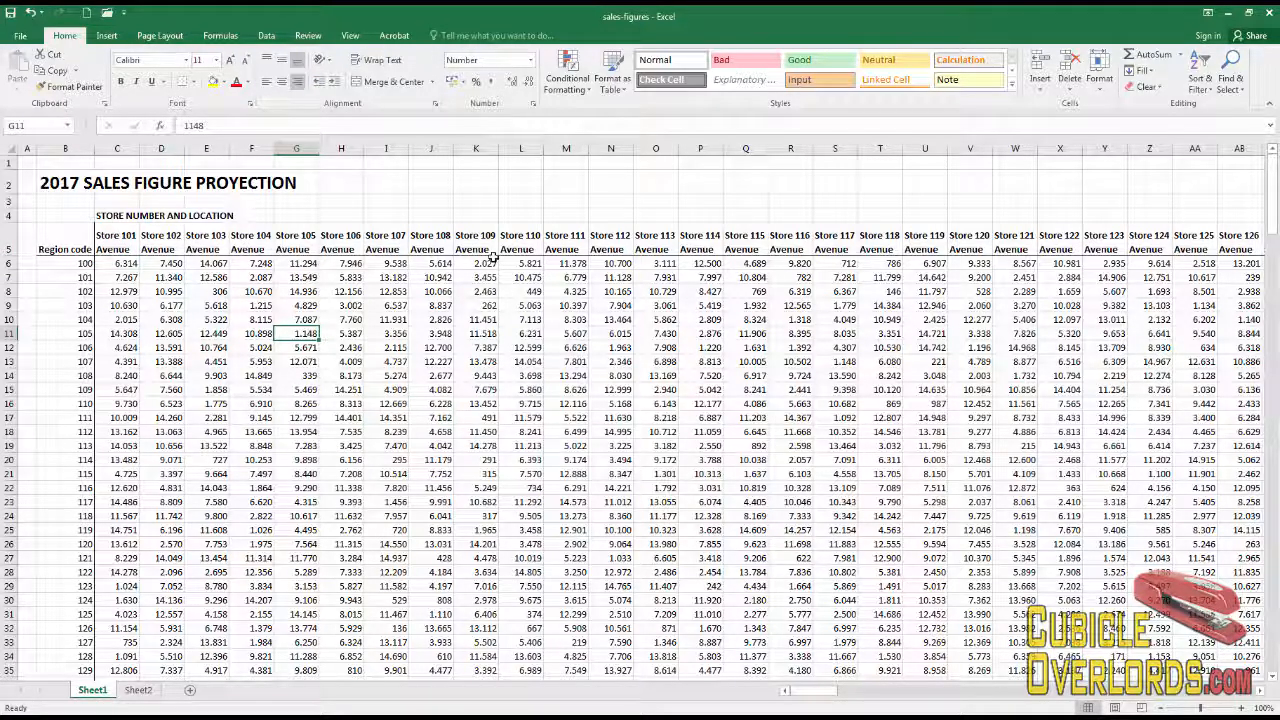
Step: Center the wrapped store headers in C5:AB5 horizontally
click(116, 238)
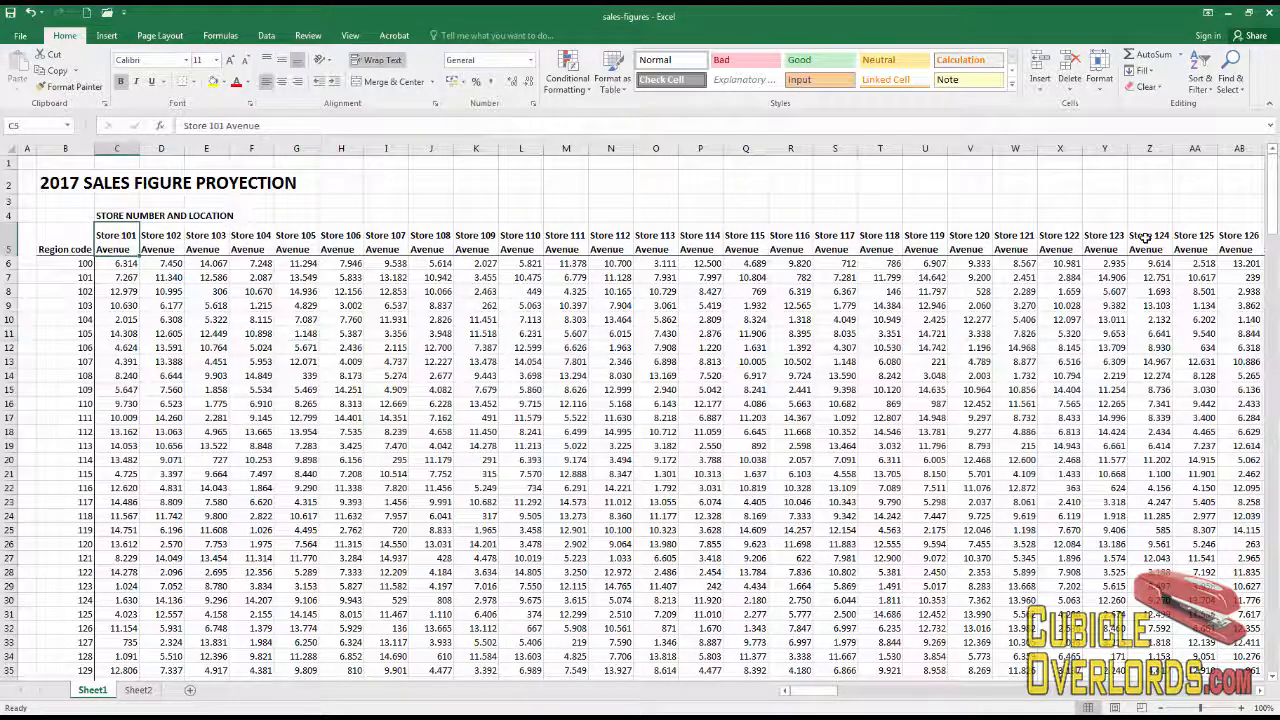
shift+click(1238, 250)
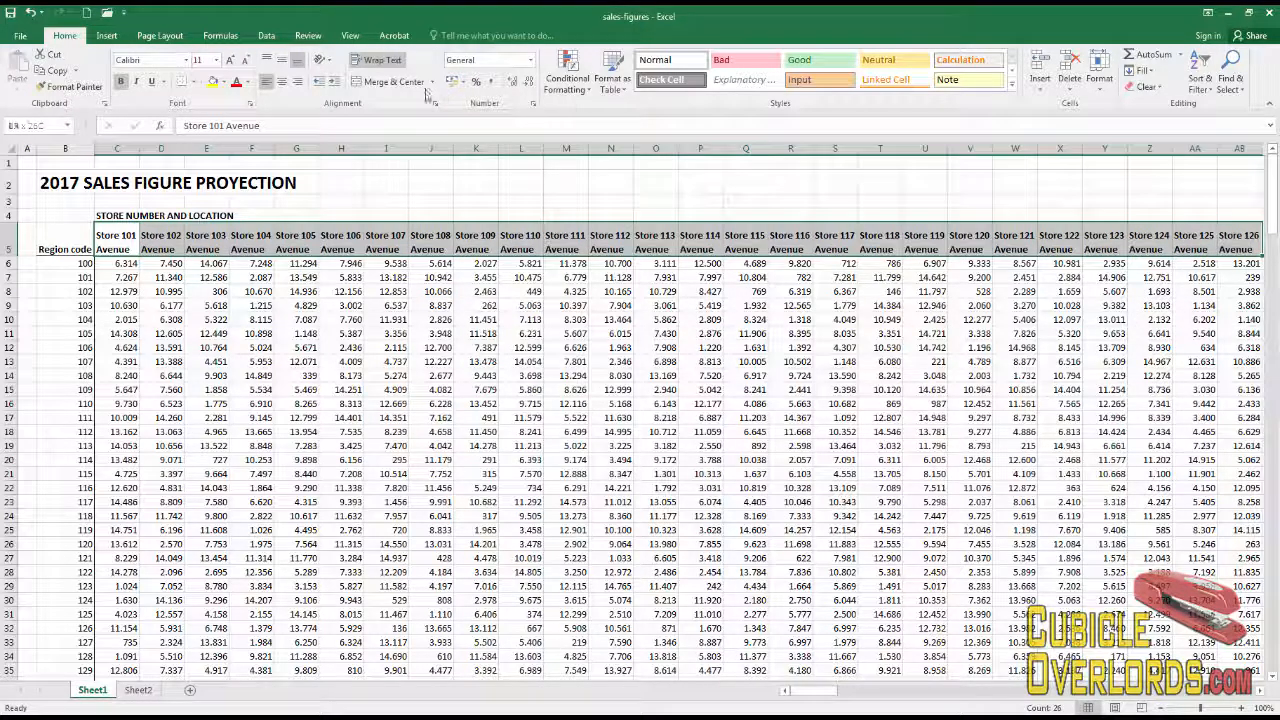
click(281, 82)
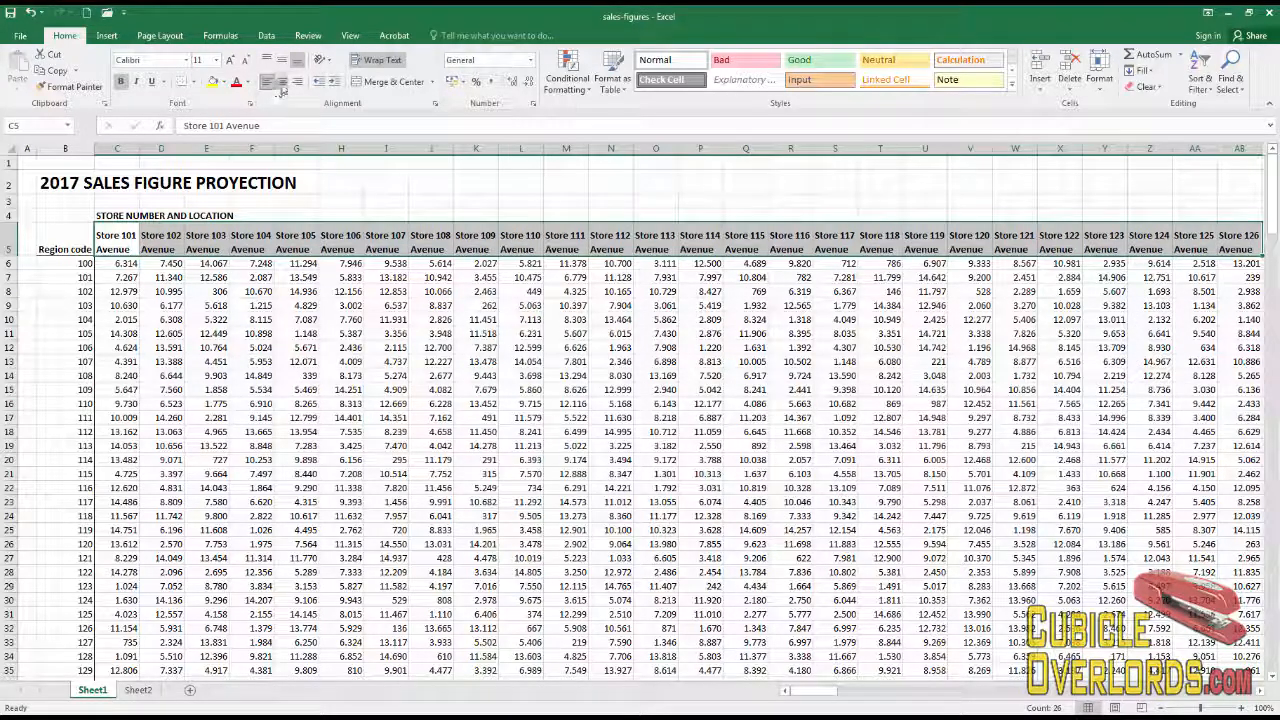
Step: Slightly widen store columns D through I, covering Store 102 to Store 107
click(325, 388)
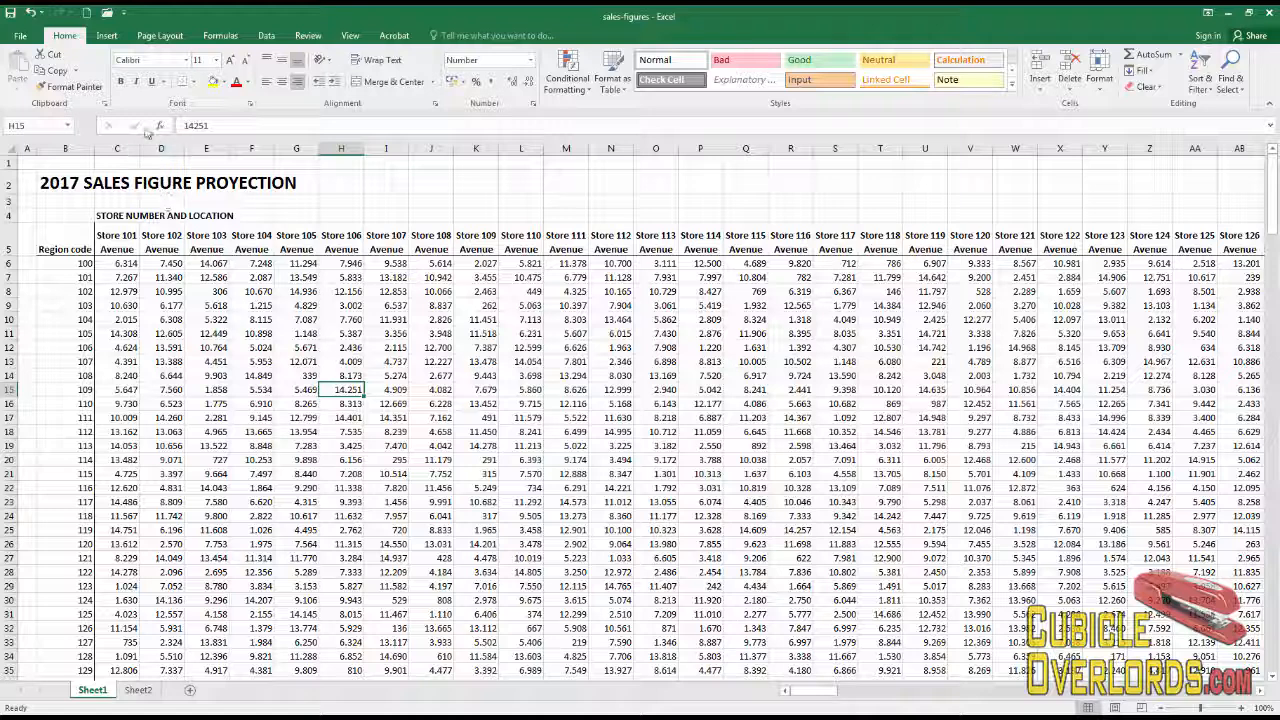
drag(185, 149, 189, 149)
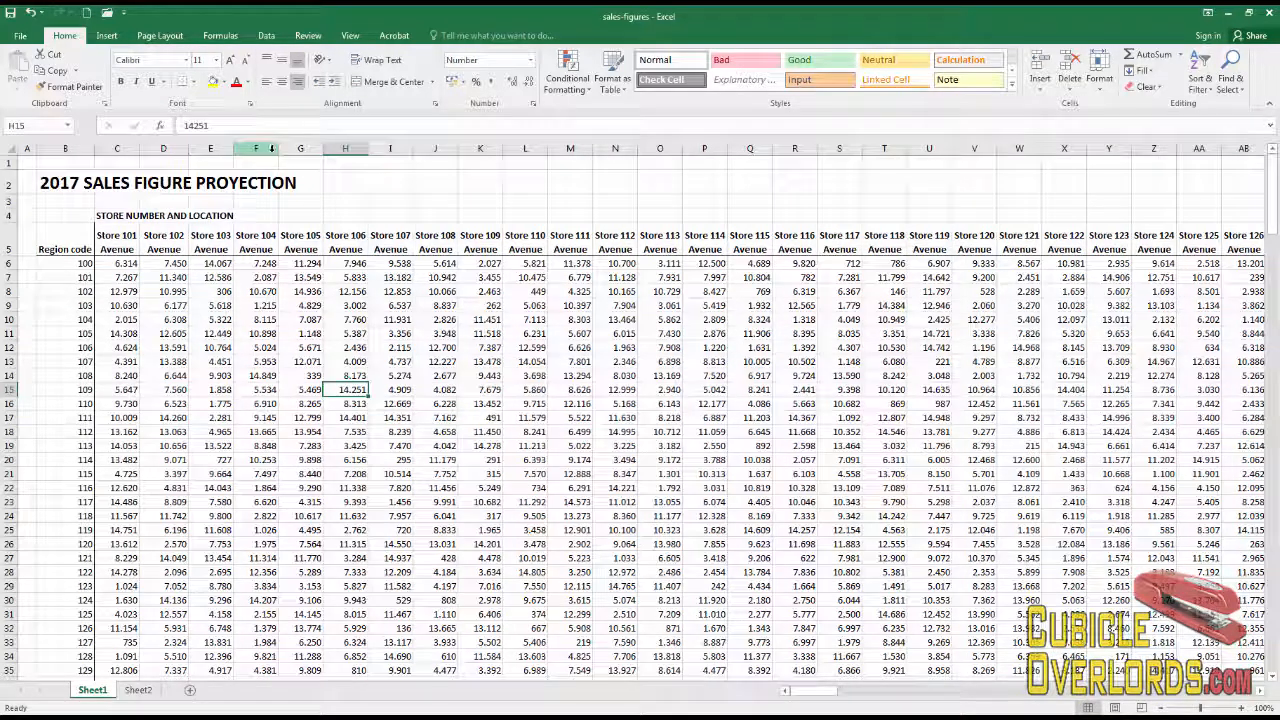
drag(278, 149, 244, 150)
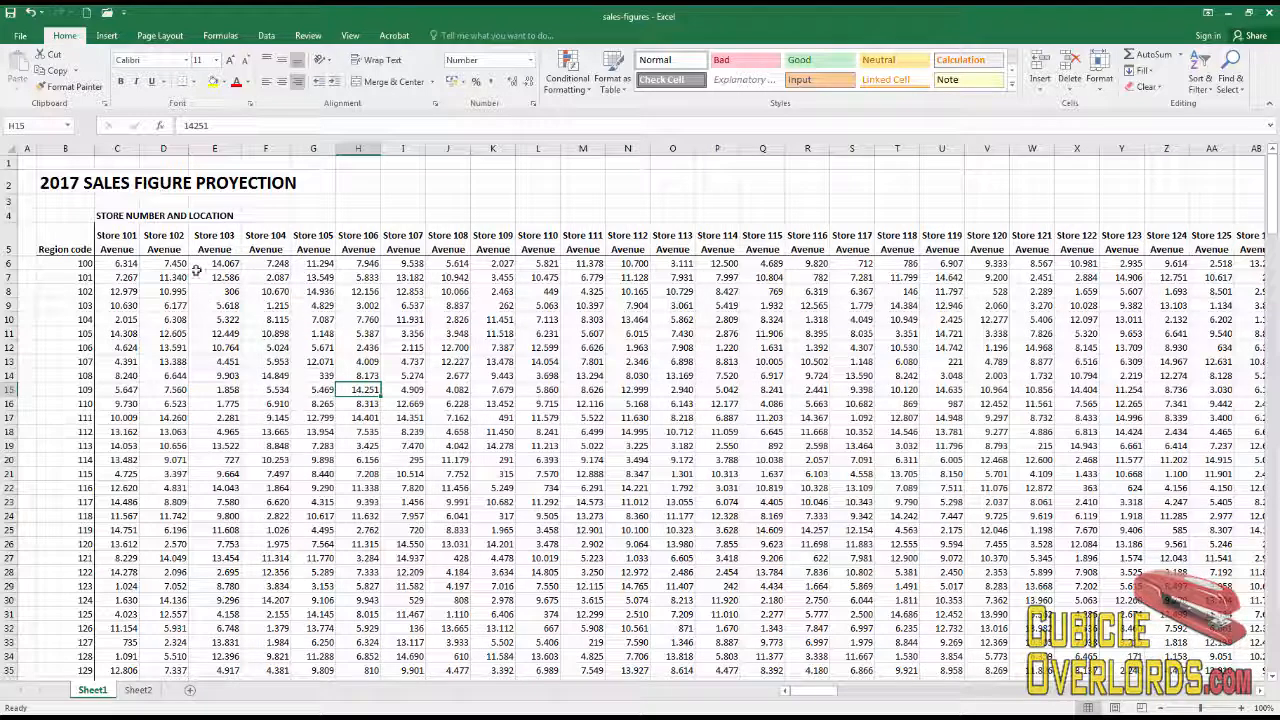
drag(336, 149, 344, 149)
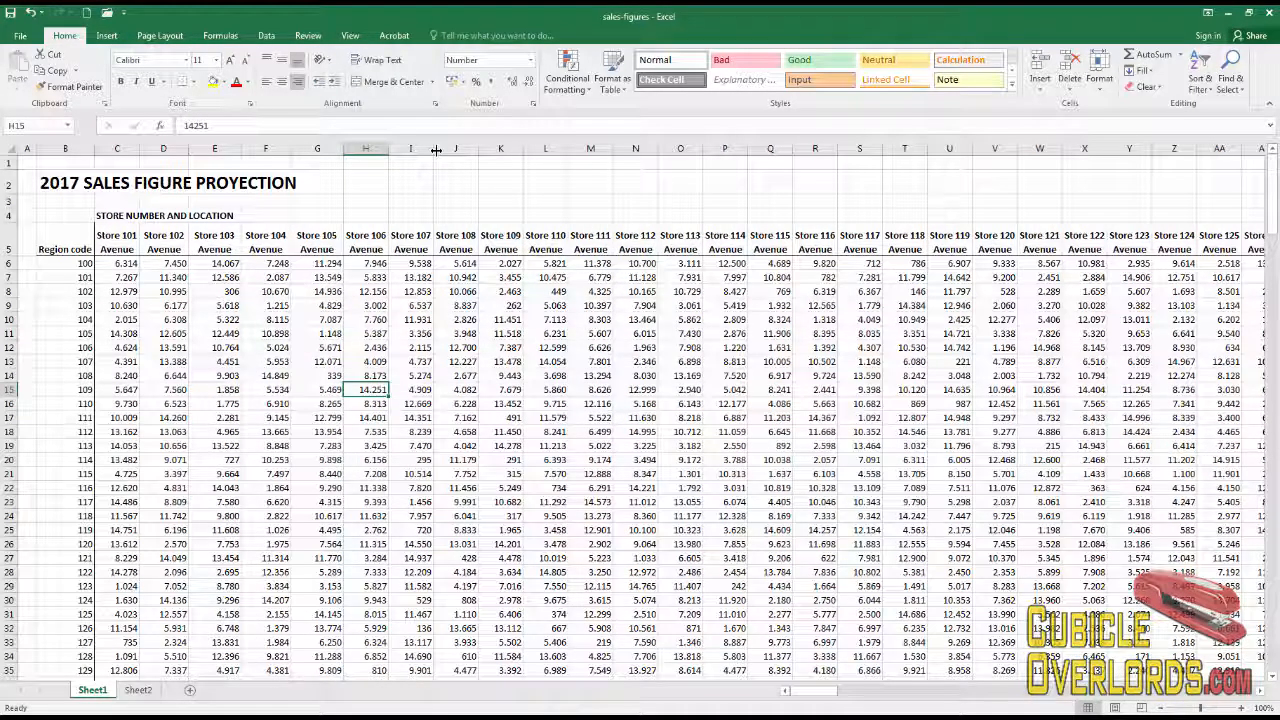
drag(430, 150, 438, 150)
click(490, 456)
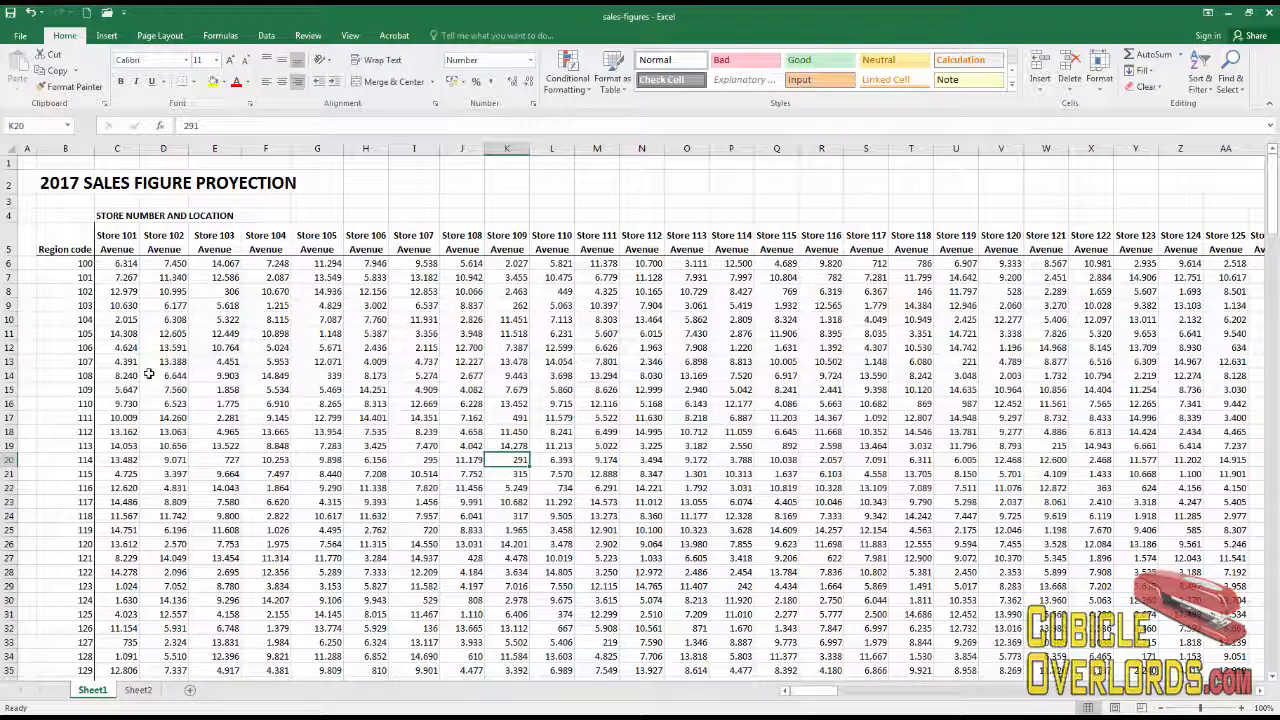
click(230, 331)
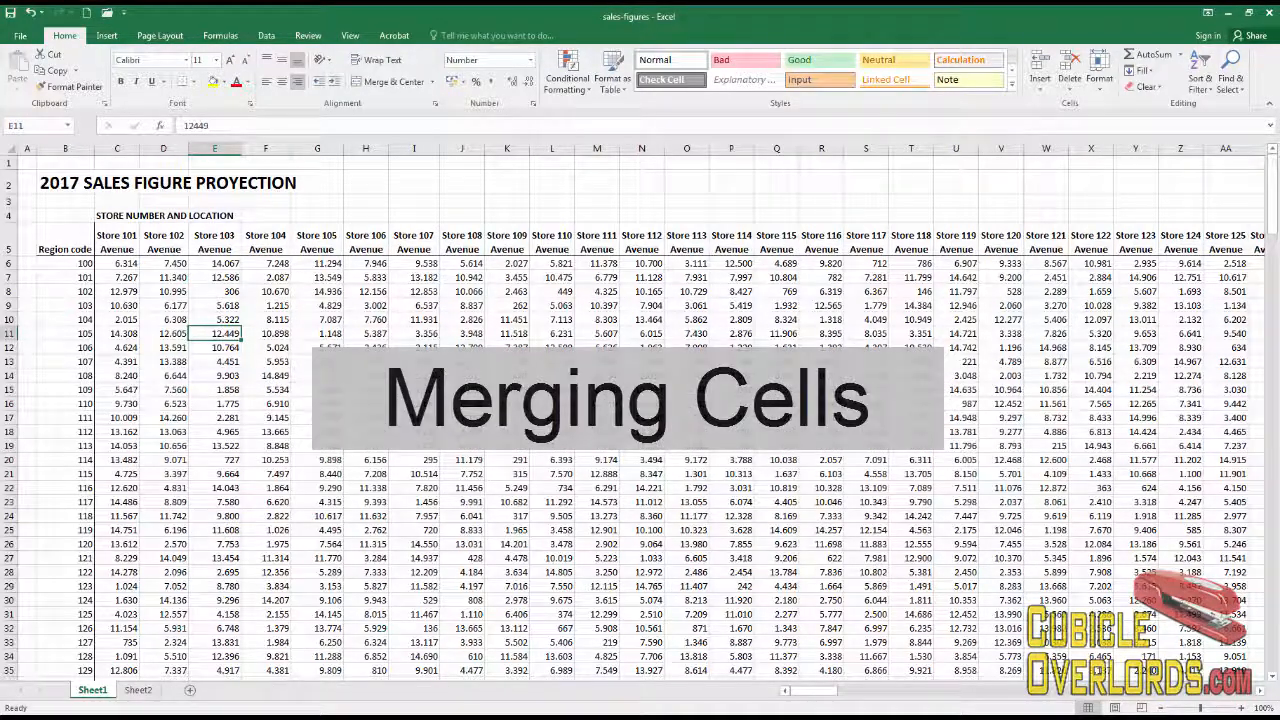
click(222, 262)
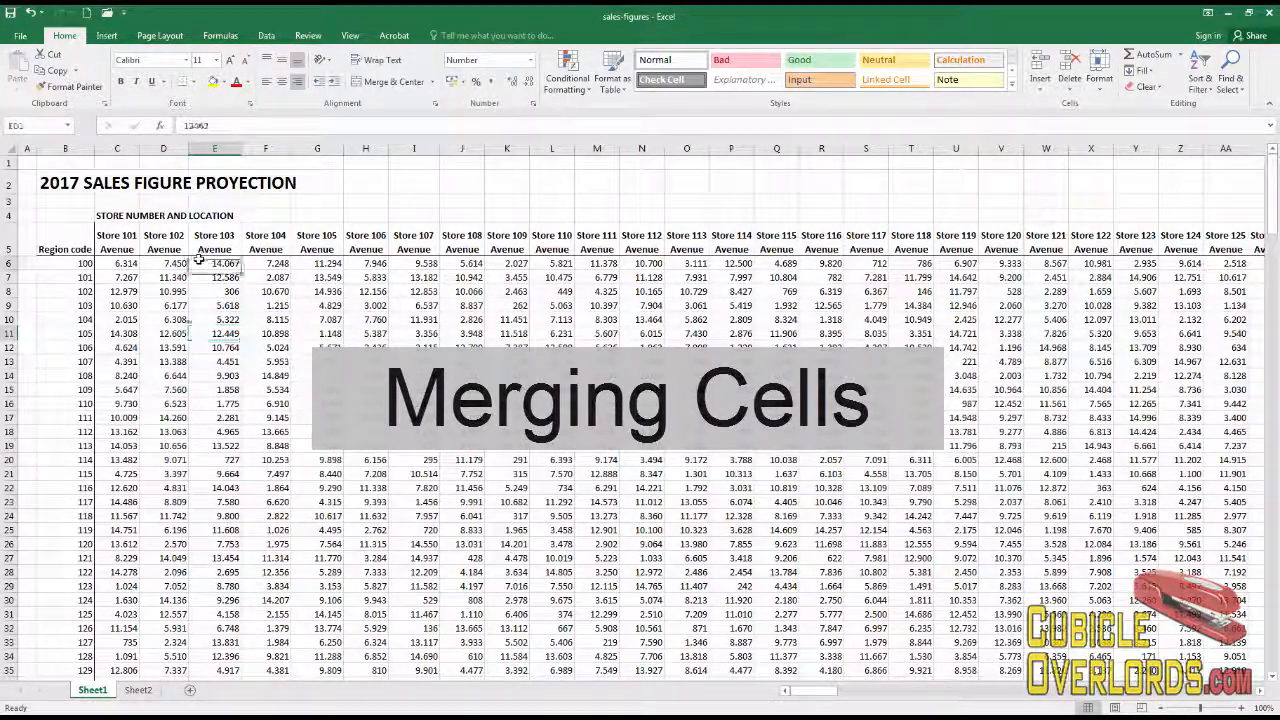
Step: Try the STORE NUMBER AND LOCATION heading in cell L4 and return it to C4
click(118, 213)
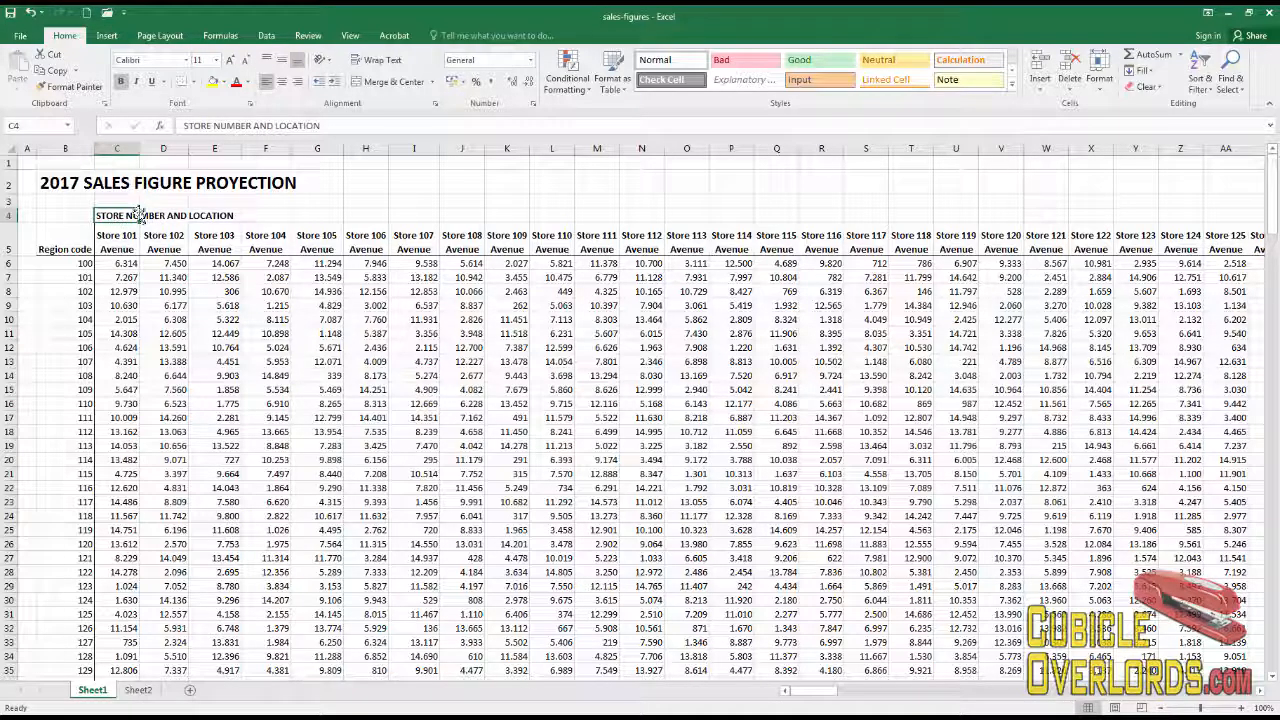
drag(140, 215, 565, 222)
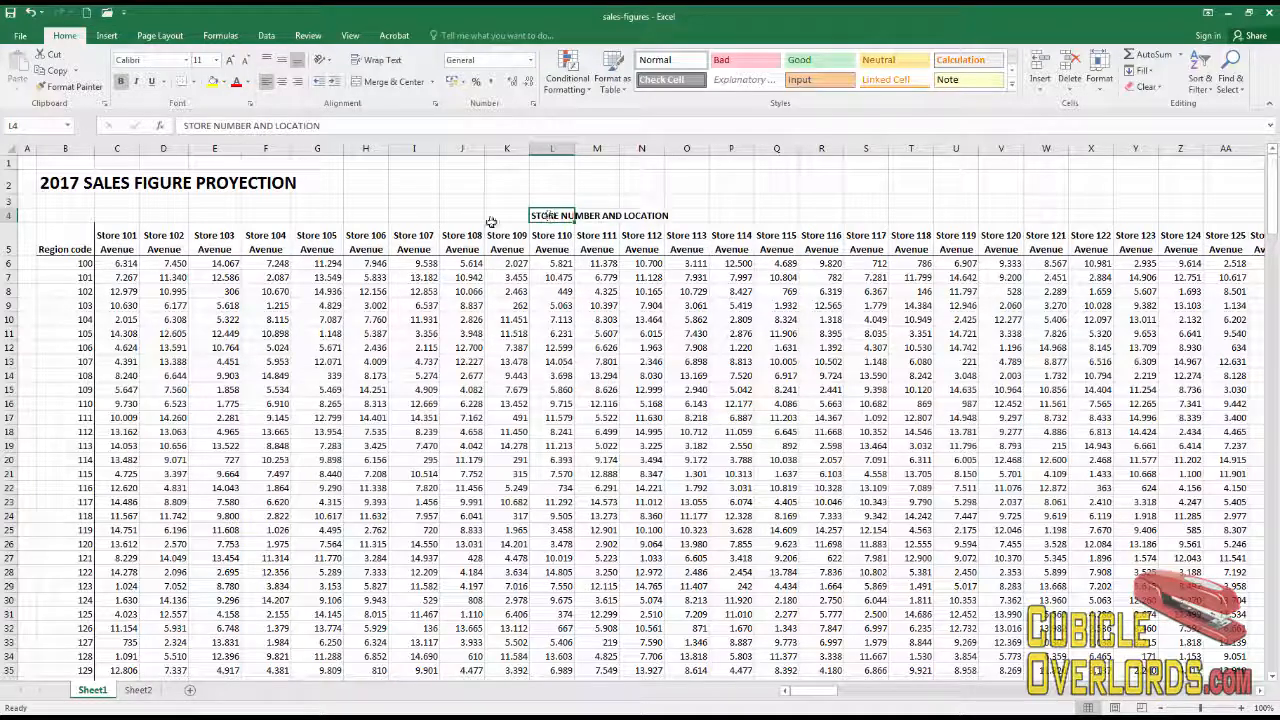
drag(528, 217, 96, 217)
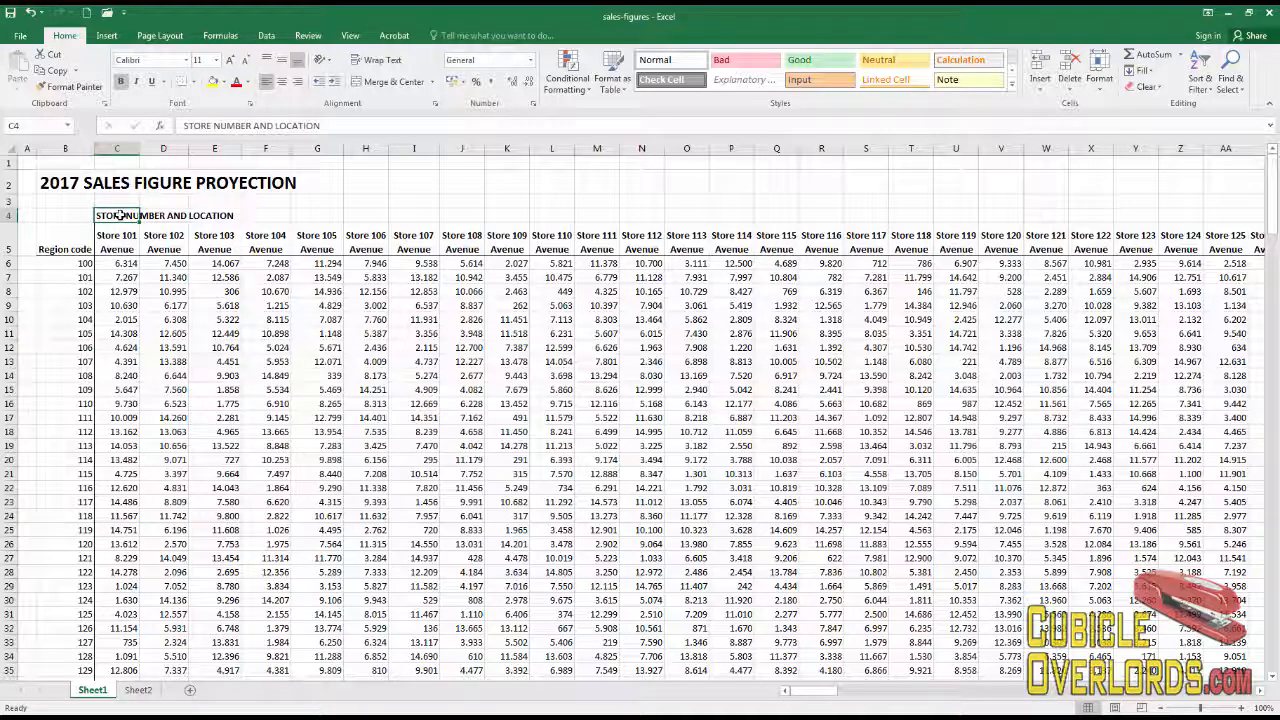
Step: Merge and center the STORE NUMBER AND LOCATION heading across C4:AA4, and compare it with the separate cells in row 3
shift+click(1234, 215)
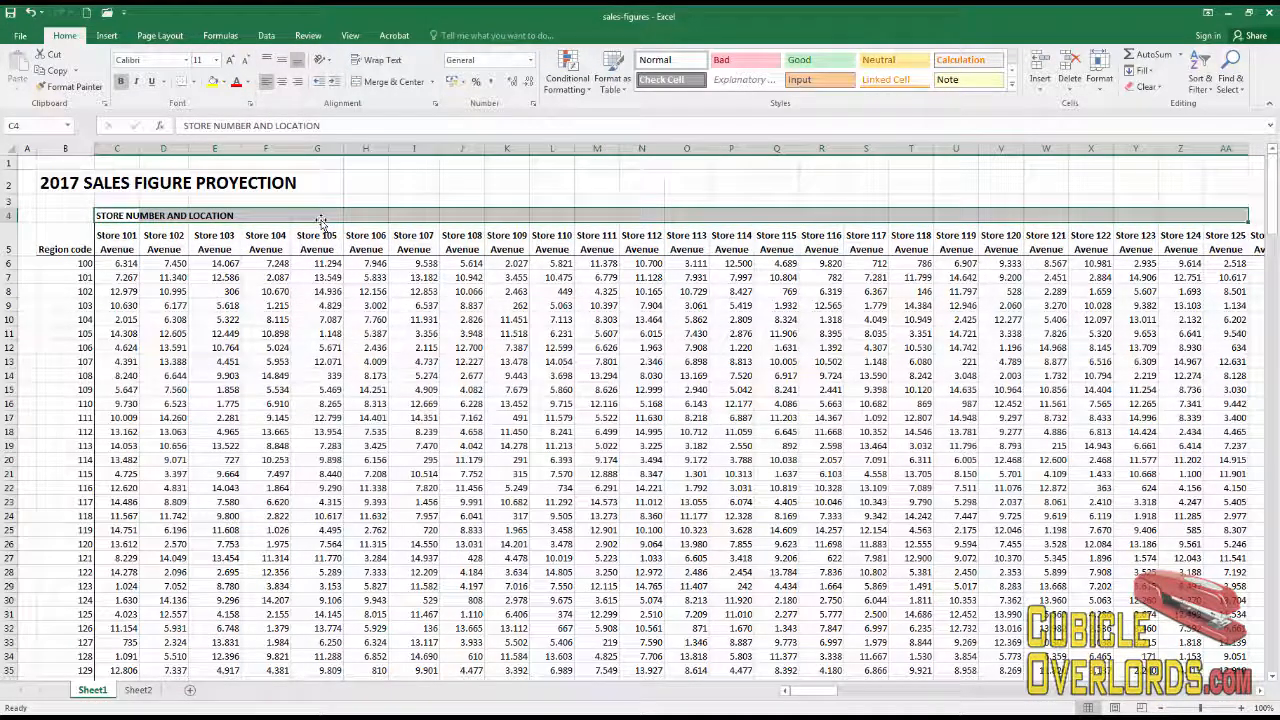
click(393, 84)
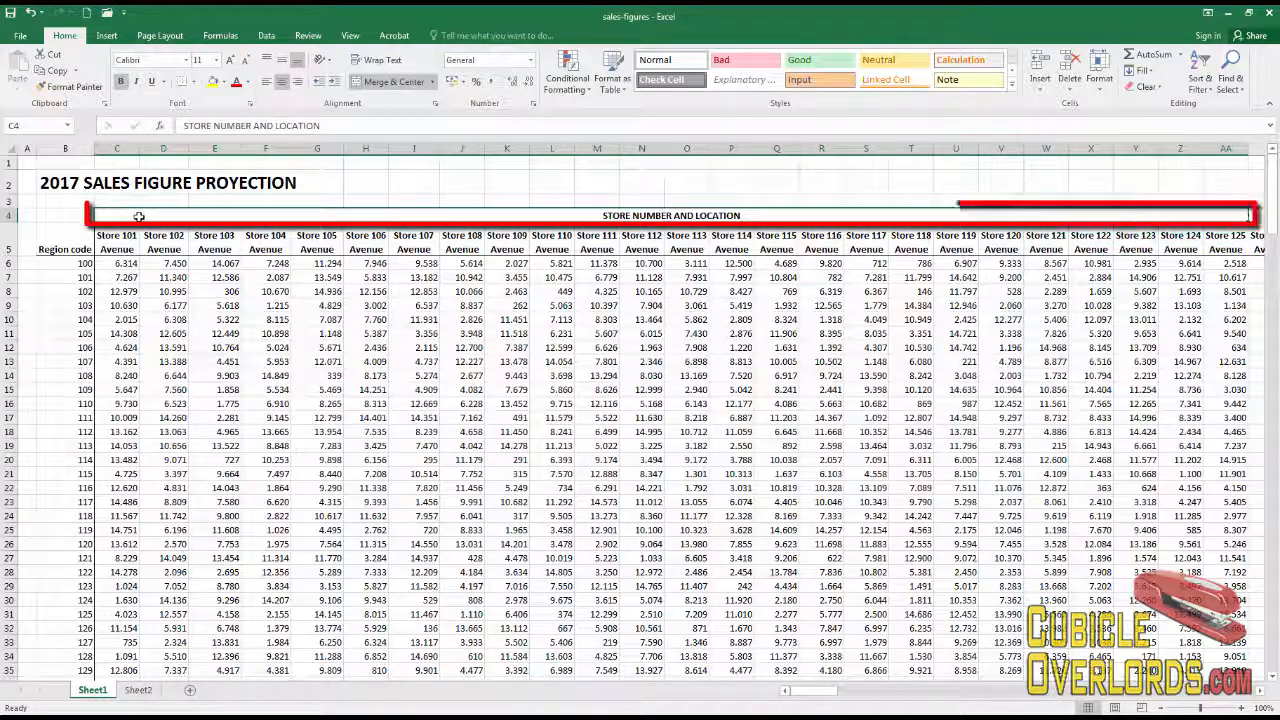
click(1092, 203)
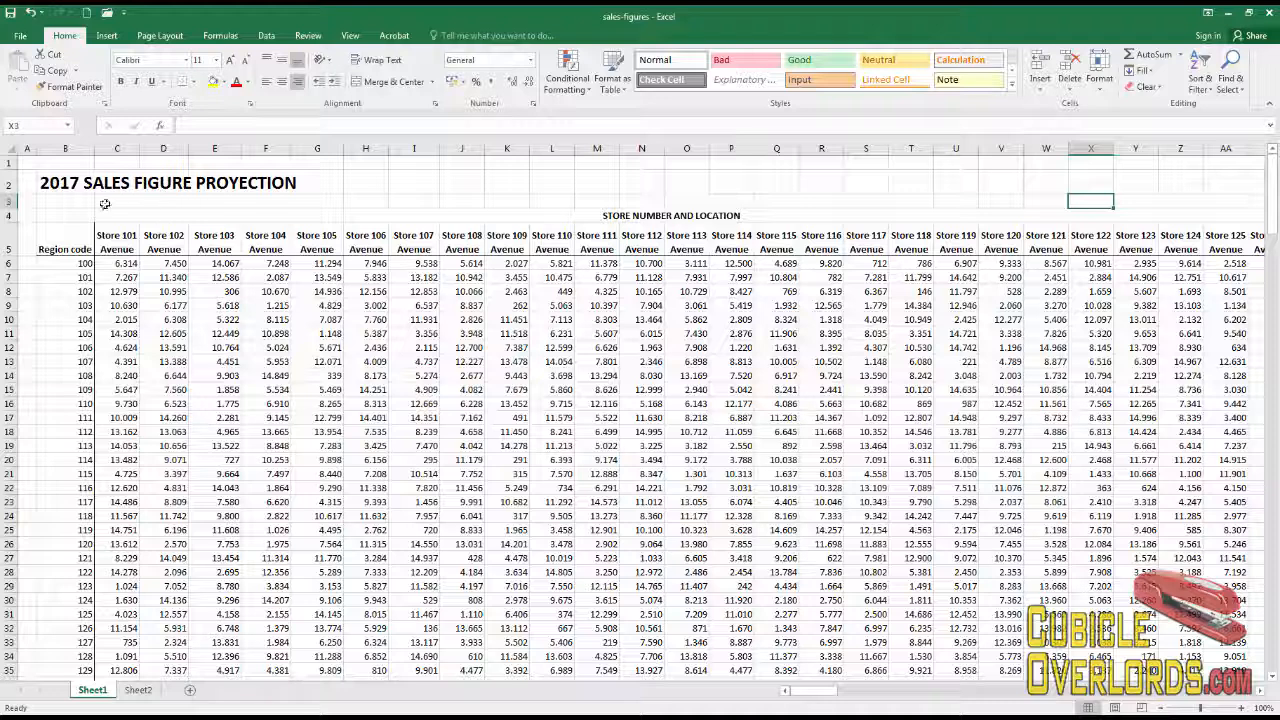
drag(104, 203, 1233, 198)
click(753, 213)
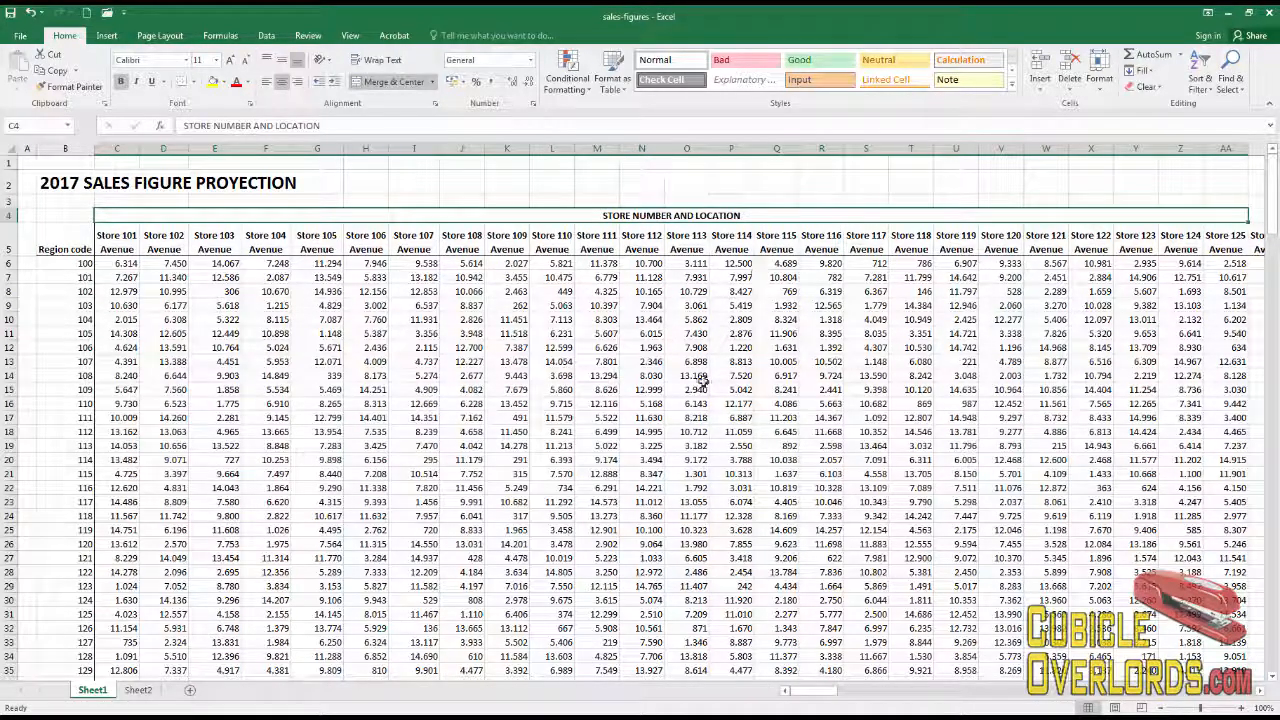
Step: Move between the merged heading and its neighbouring cells, and color the merged heading's text red
key(Up)
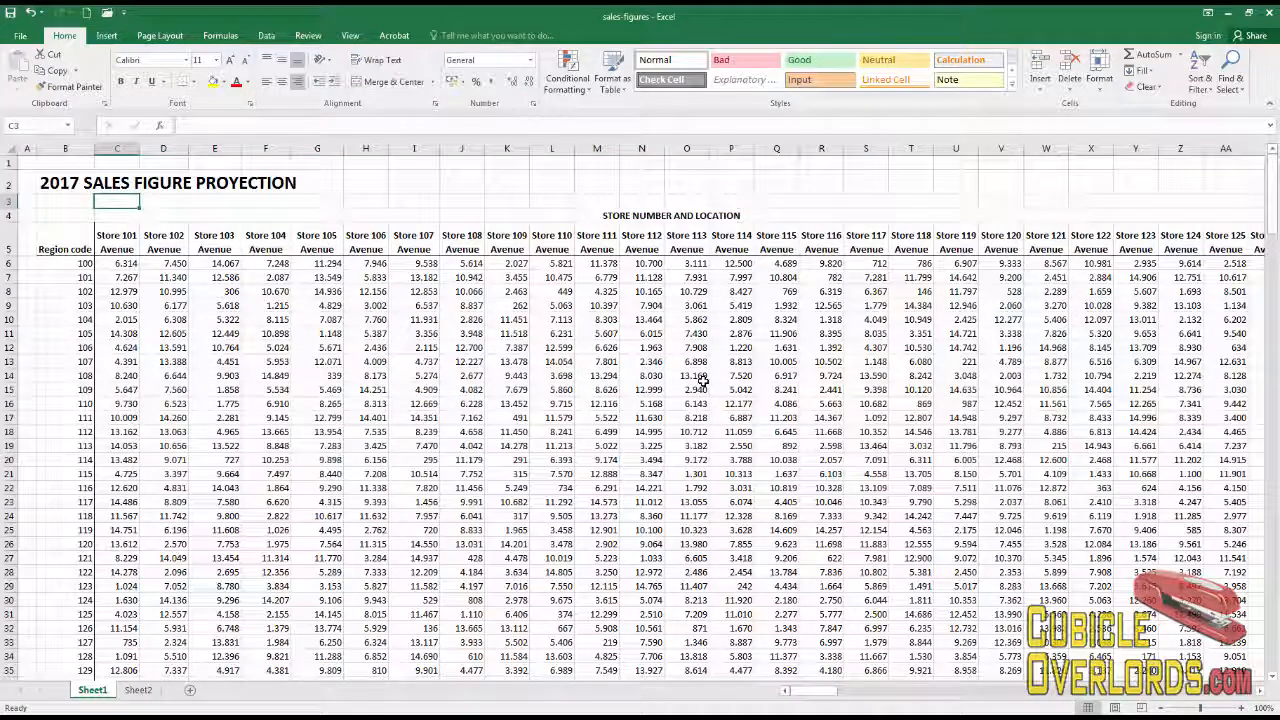
key(Down)
key(Down)
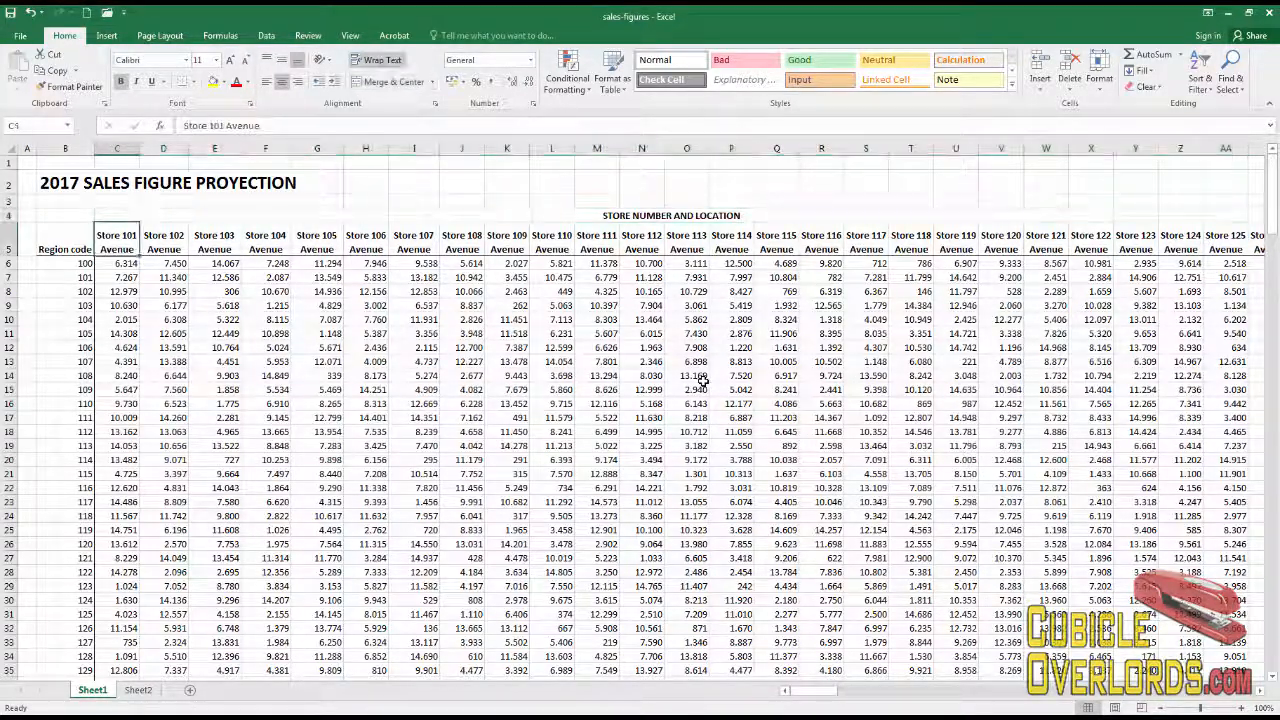
key(Up)
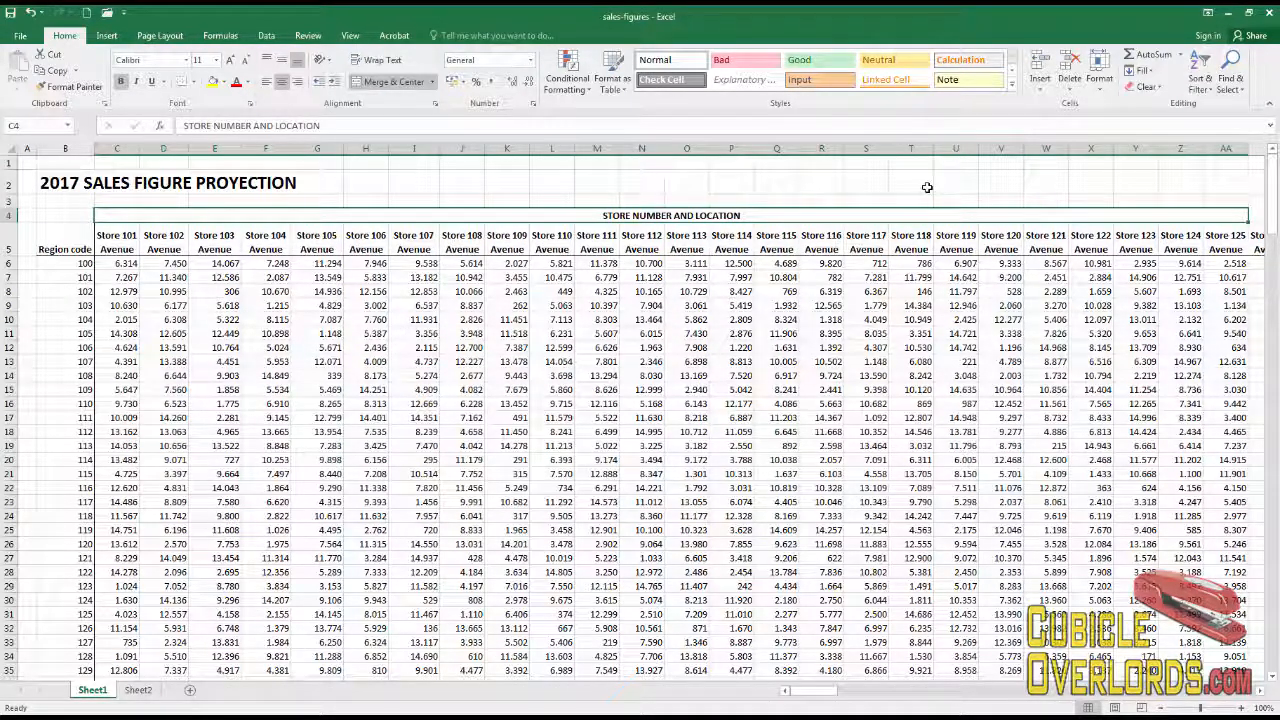
click(237, 84)
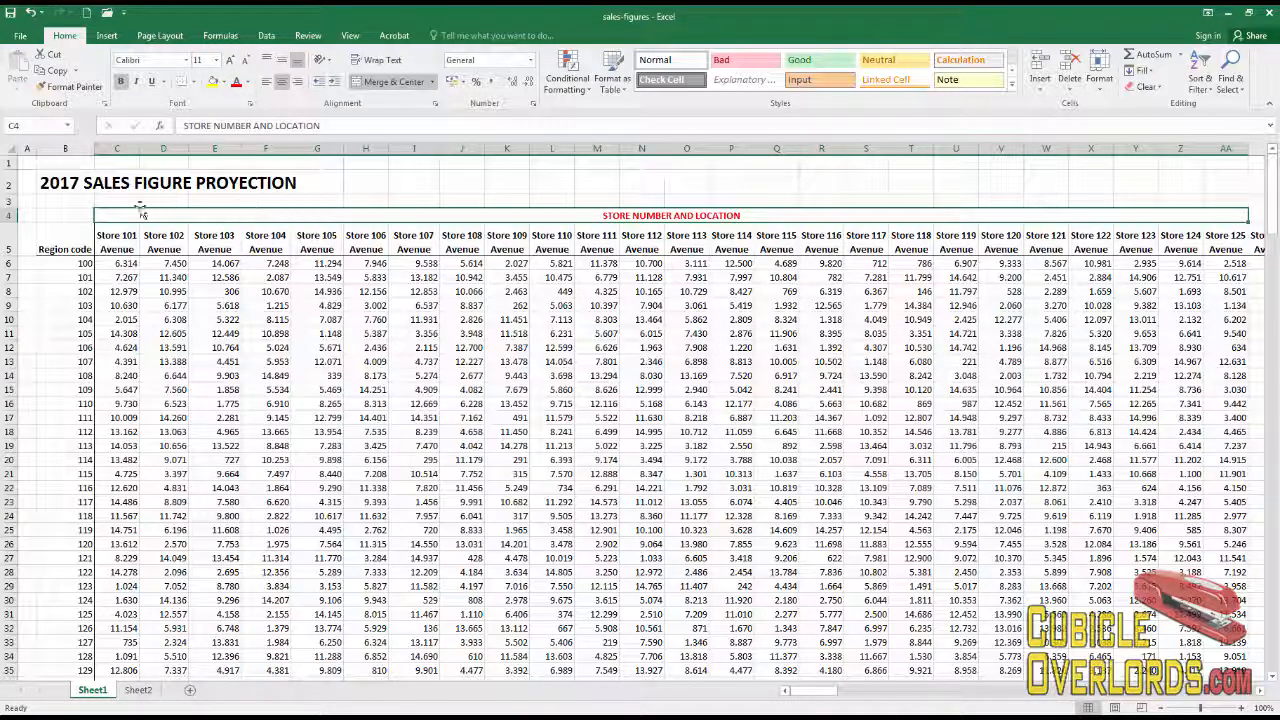
click(138, 240)
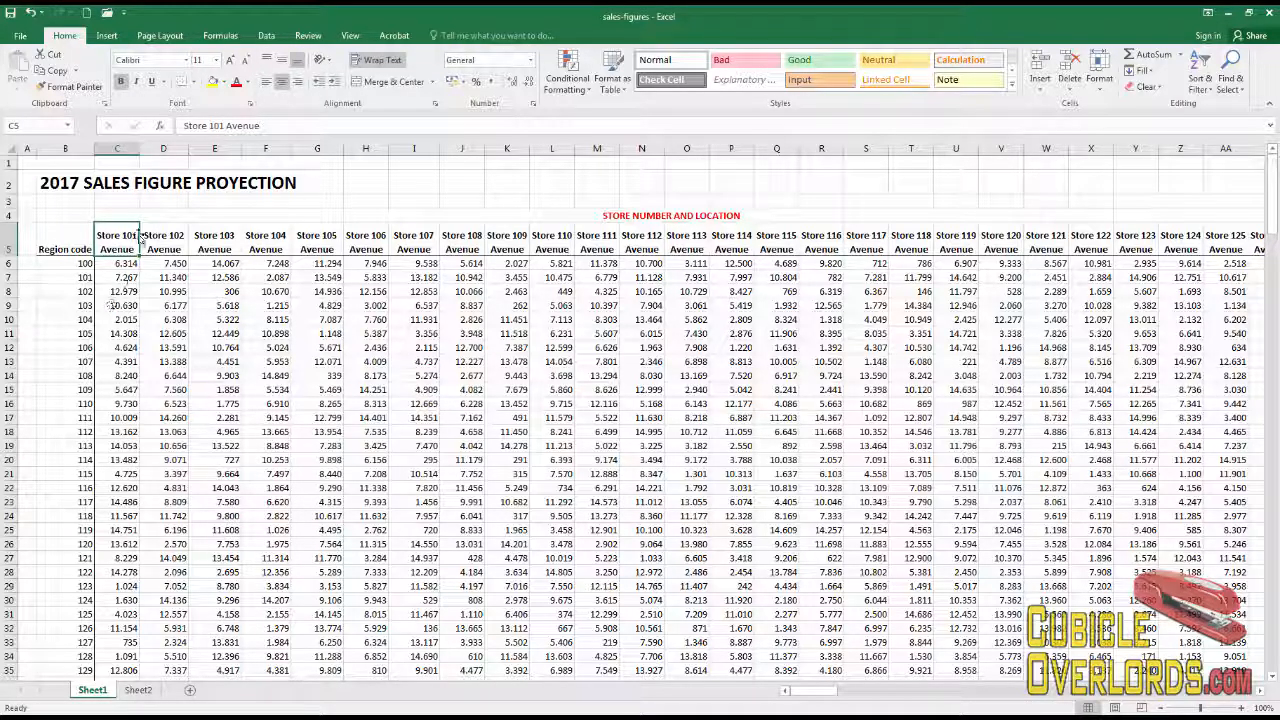
Step: Insert an empty column before the Region code column and widen it slightly
click(68, 149)
right_click(75, 153)
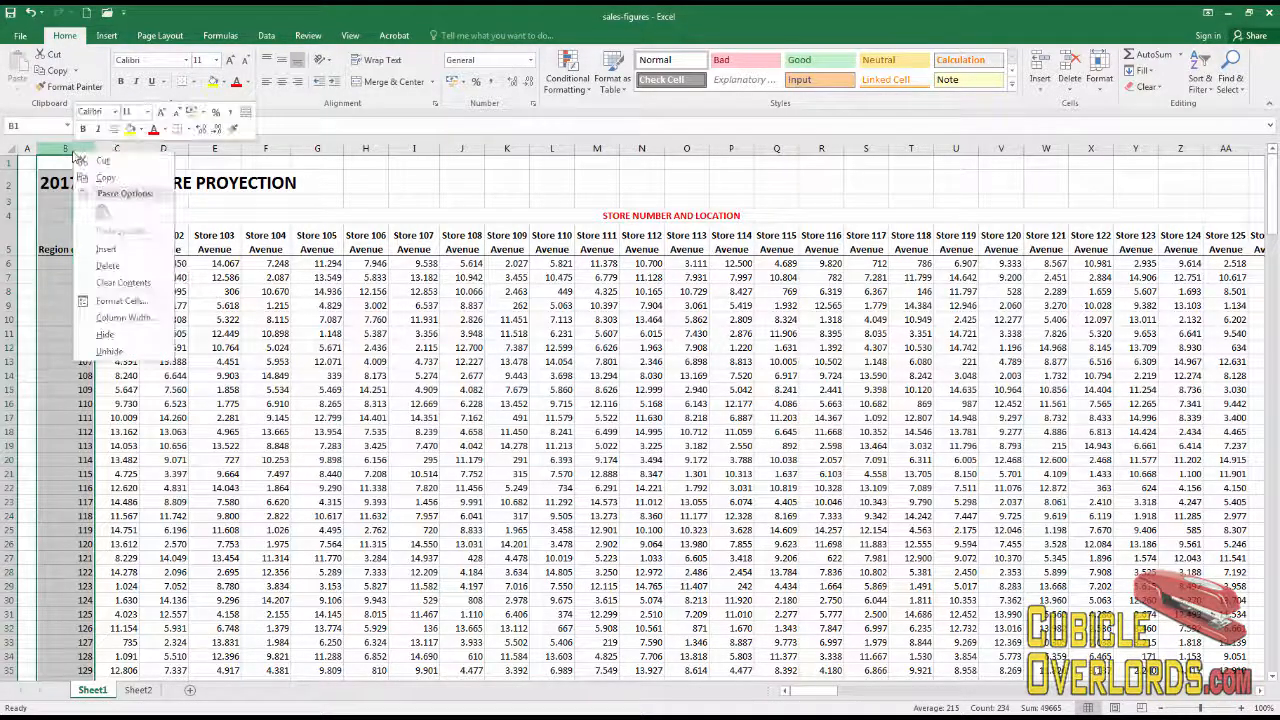
click(105, 249)
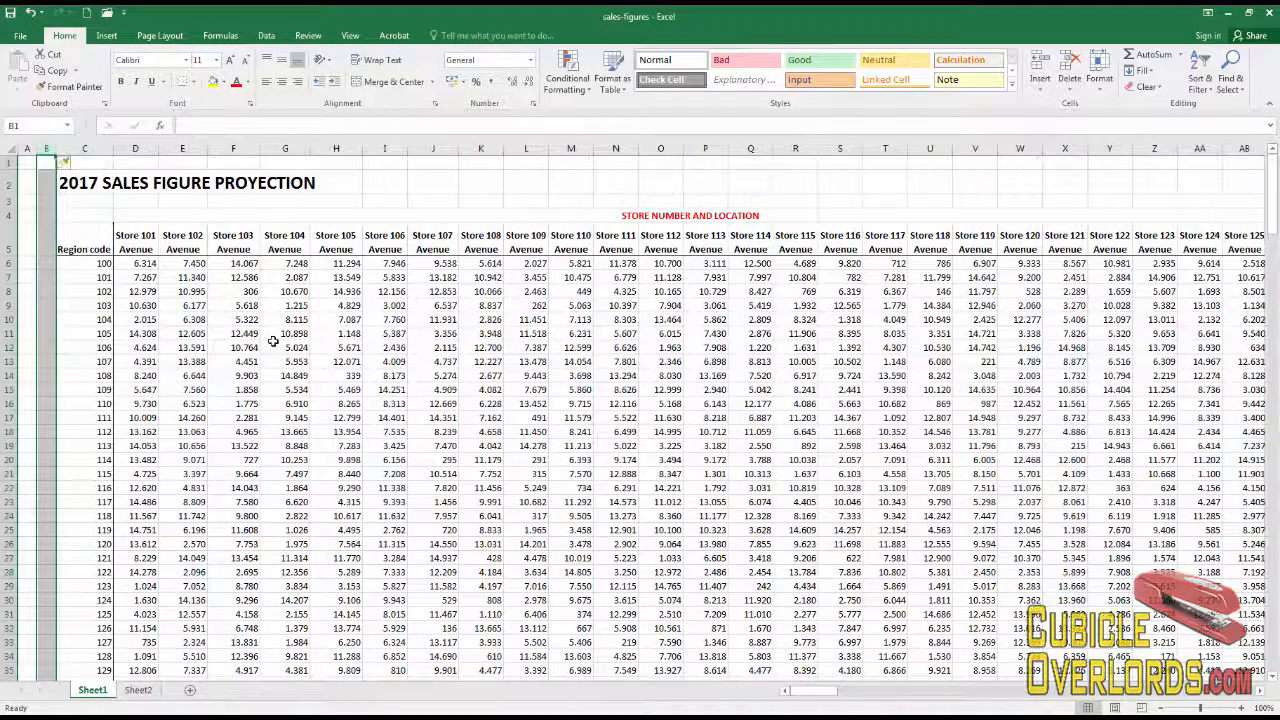
drag(53, 148, 68, 148)
click(241, 389)
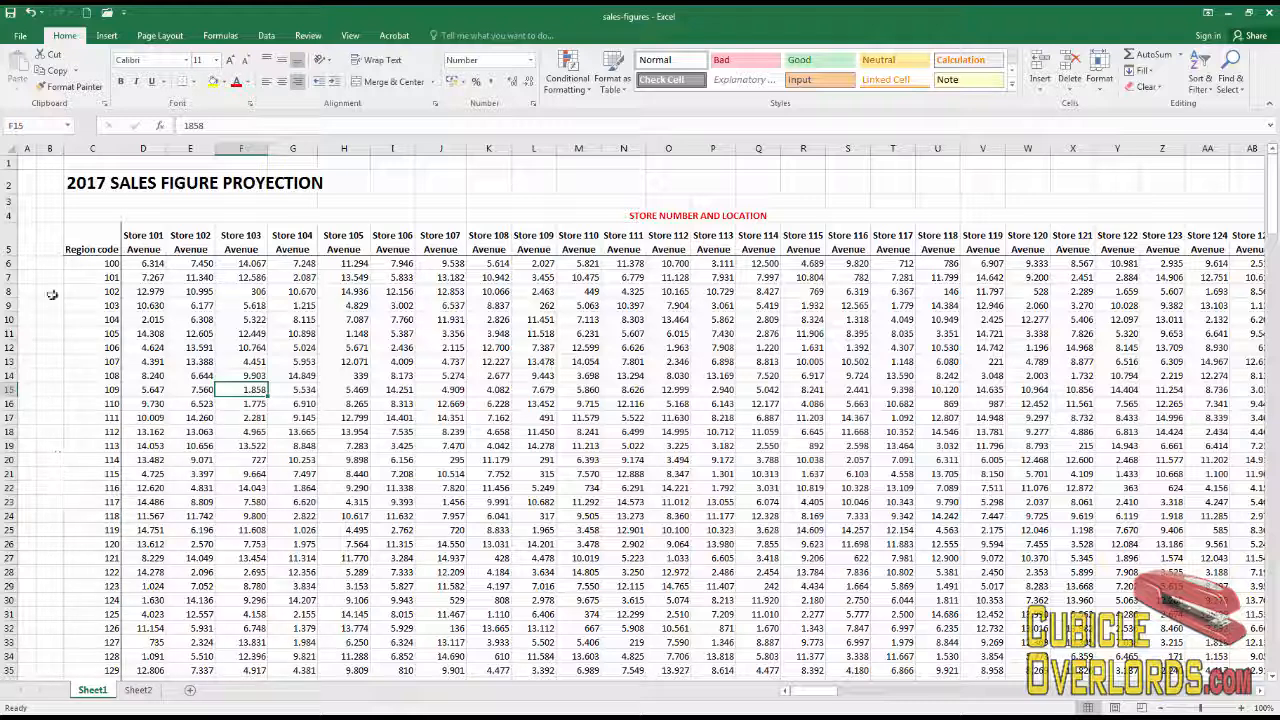
Step: Enter REGION CODE in B6 and format it in bold red text
click(52, 263)
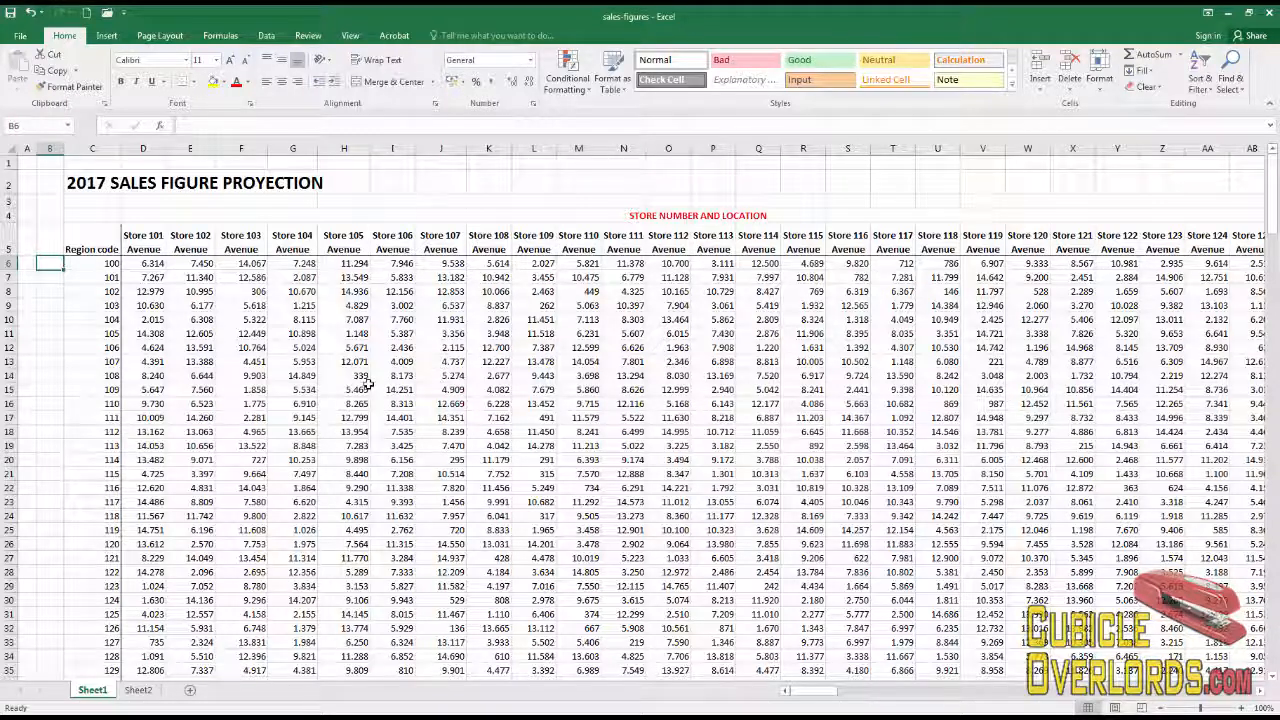
text(REGION CO)
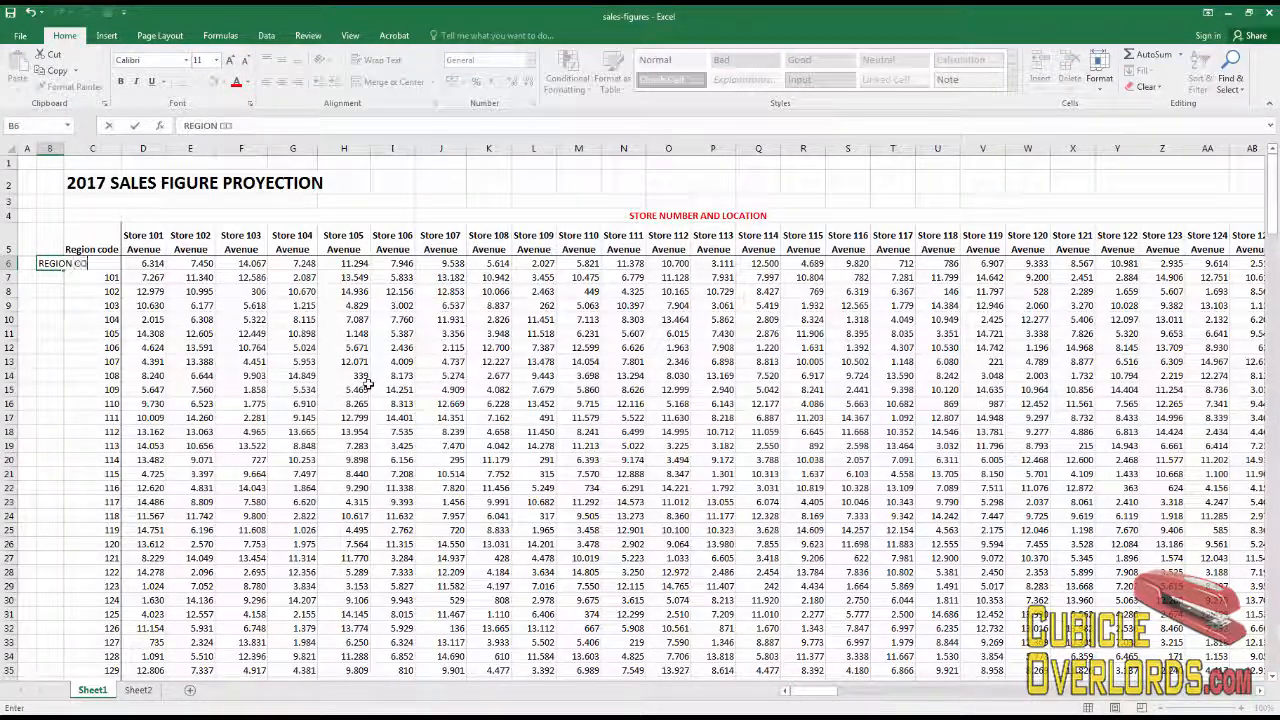
text(DE)
key(ctrl+Return)
key(ctrl+b)
click(236, 82)
click(255, 390)
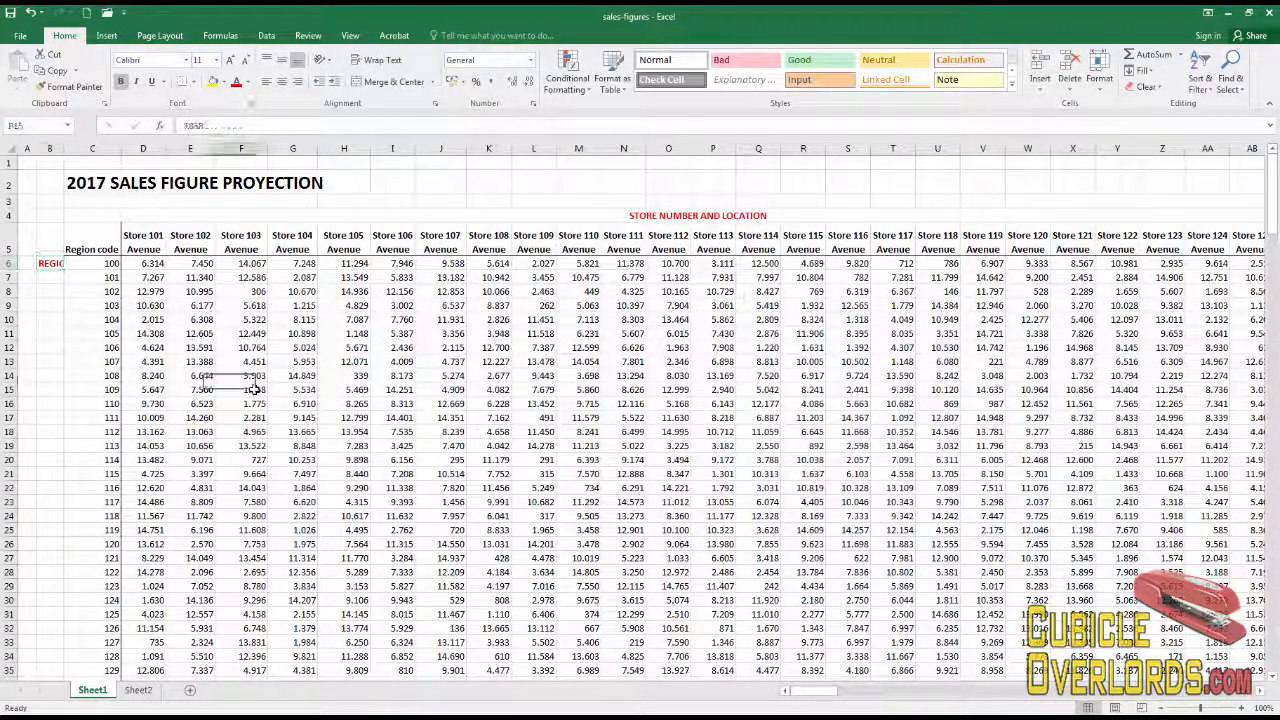
Step: Merge and center the REGION CODE label down B6:B35 and align it vertically to the middle
drag(49, 262, 48, 678)
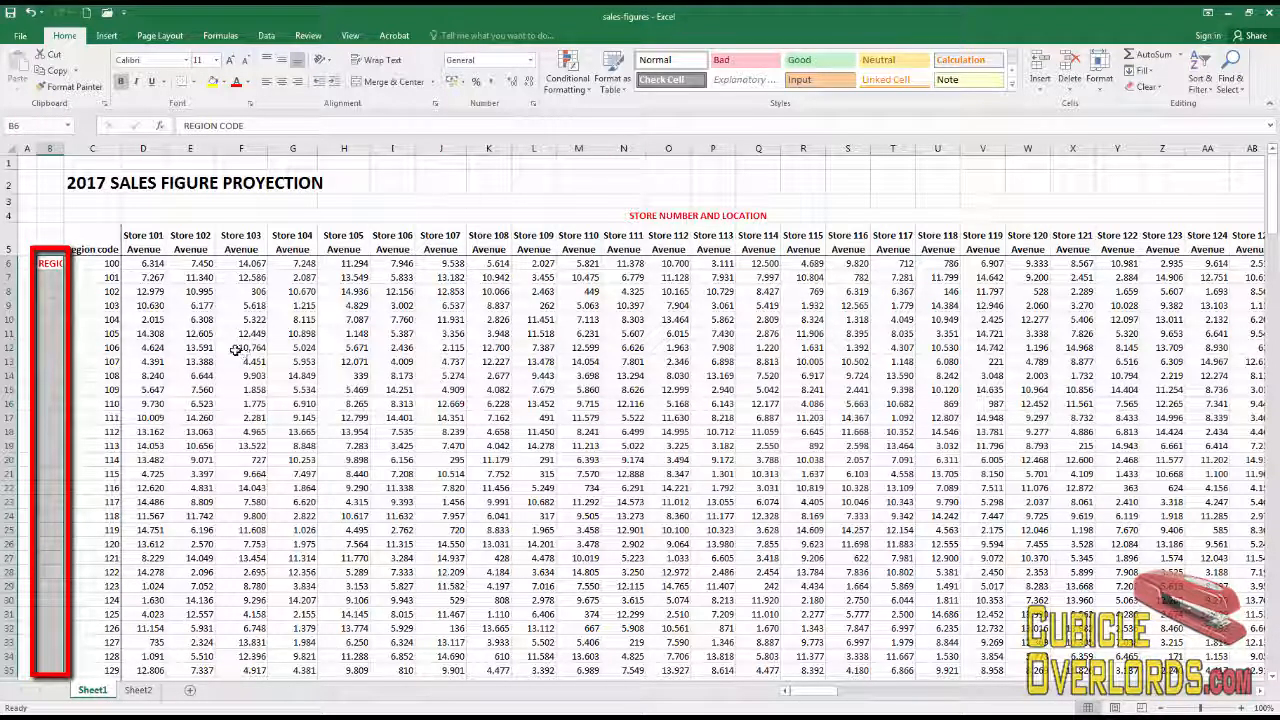
click(151, 362)
click(52, 265)
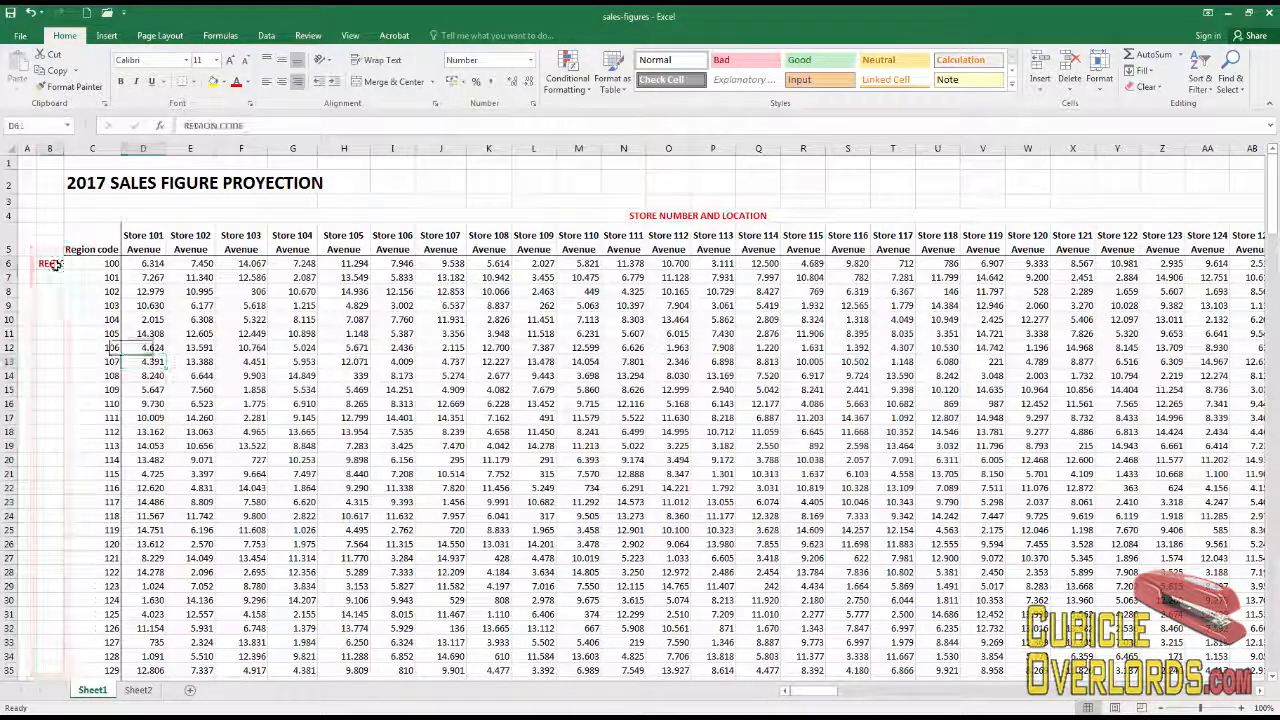
shift+click(52, 668)
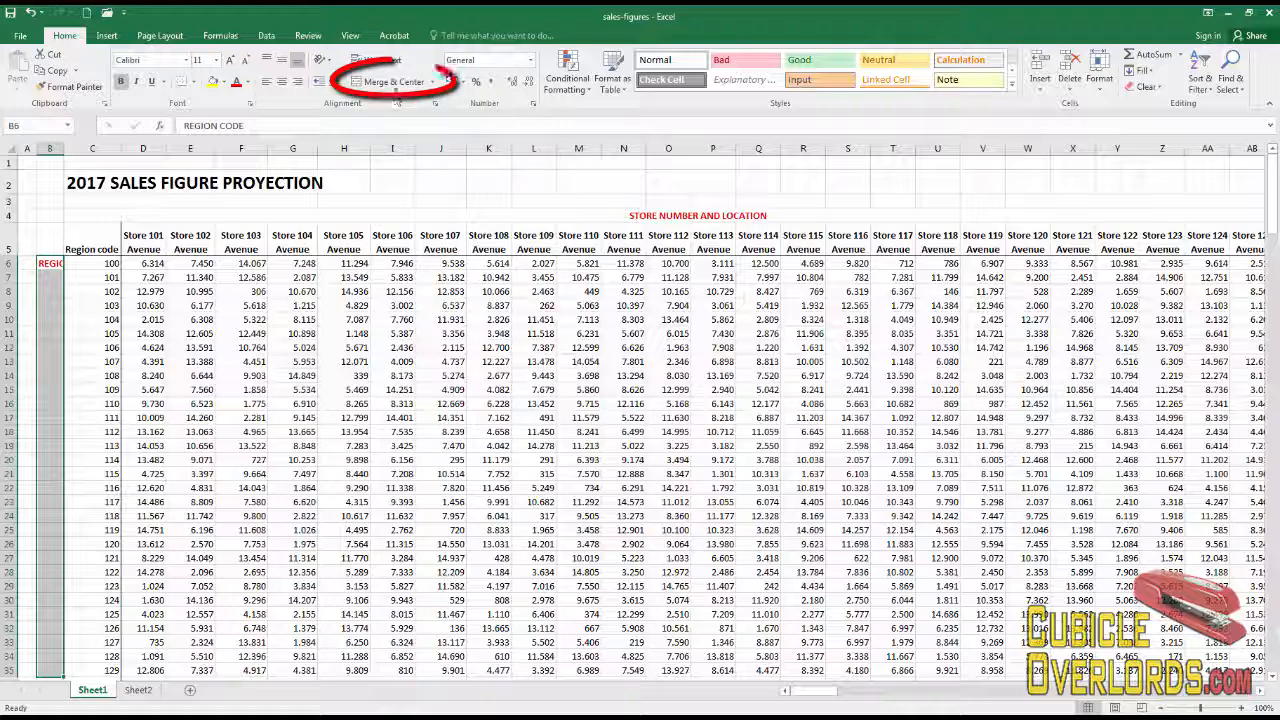
click(397, 87)
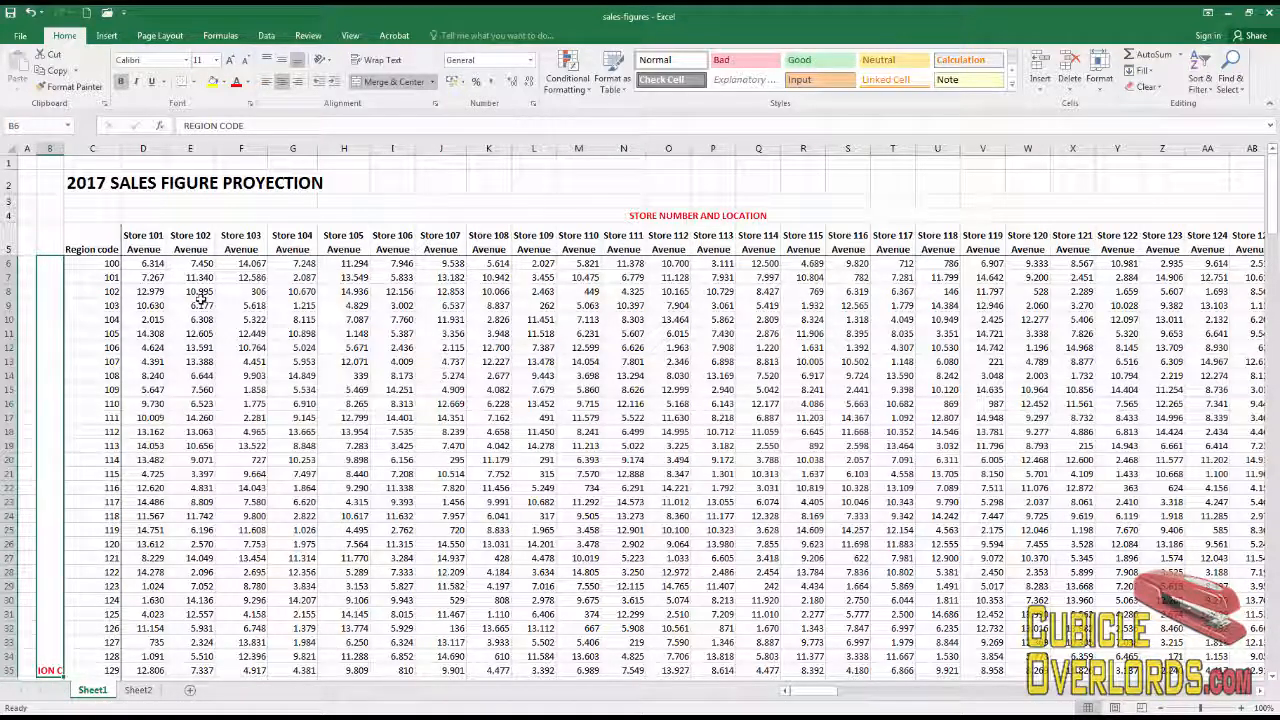
click(284, 62)
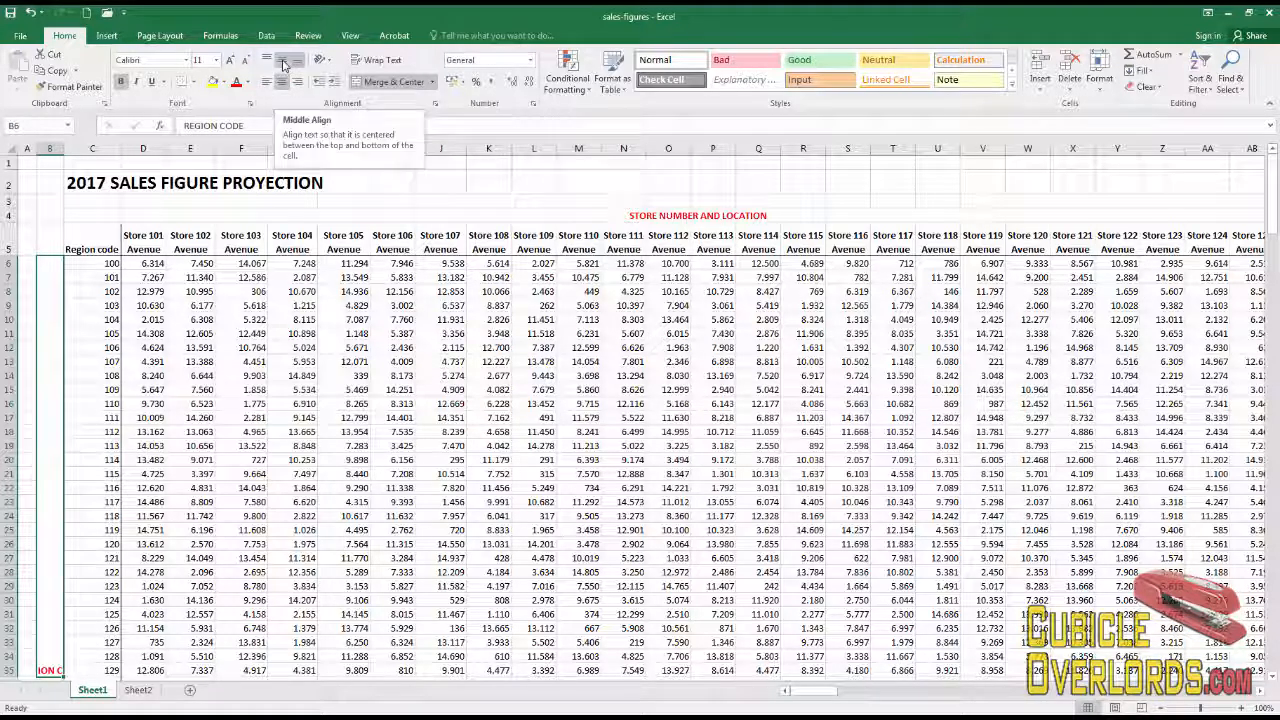
click(283, 64)
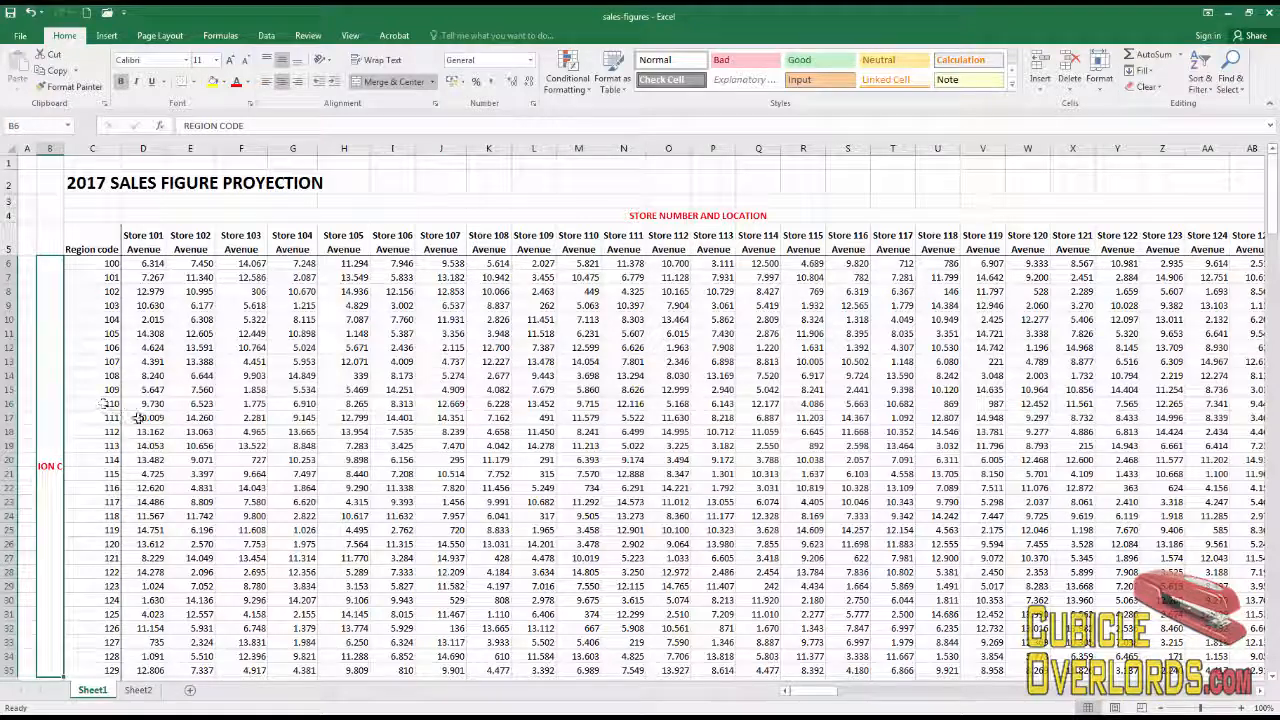
Step: Set the merged REGION CODE label's orientation to Vertical Text
click(332, 65)
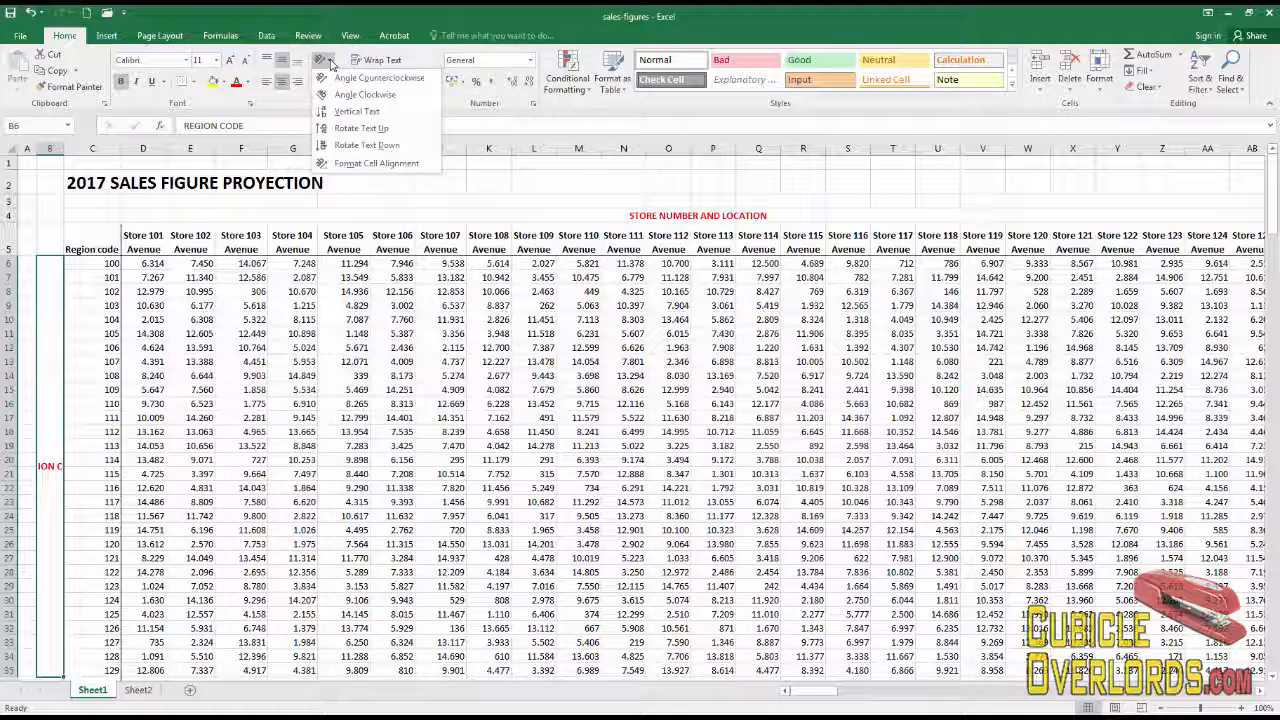
click(365, 111)
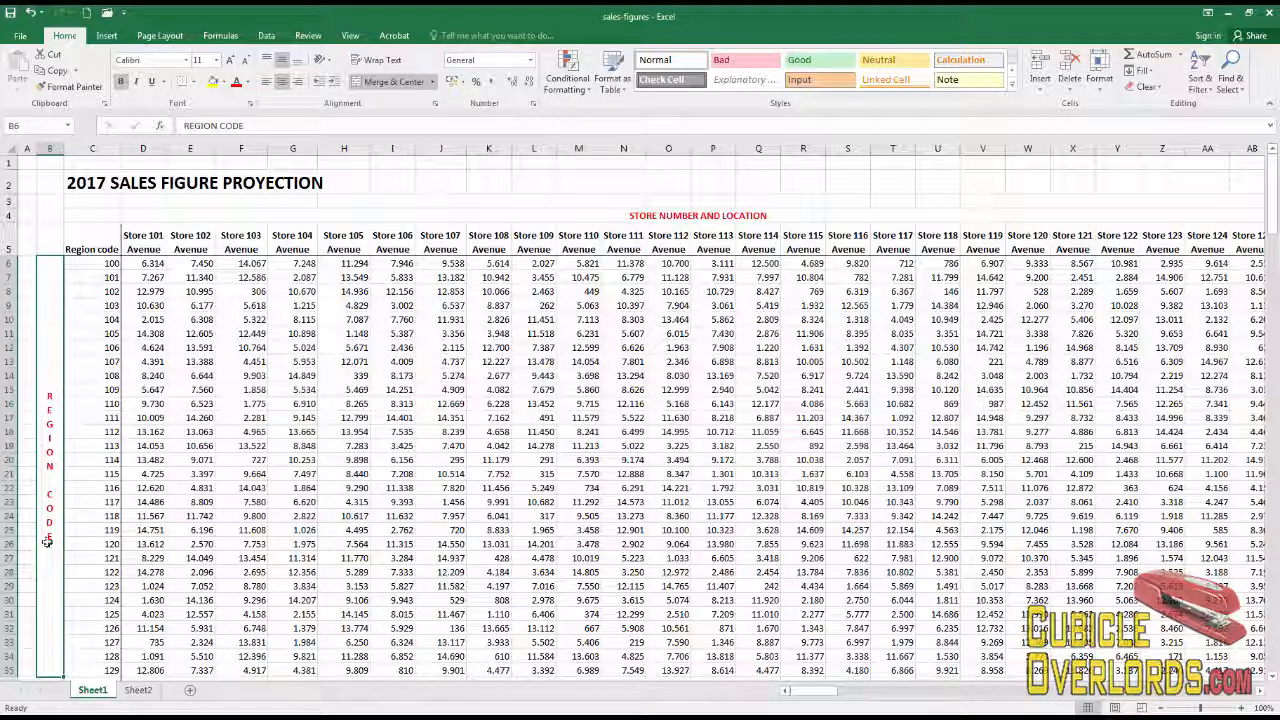
Step: Set the merged REGION CODE label's orientation to Rotate Text Up
click(330, 62)
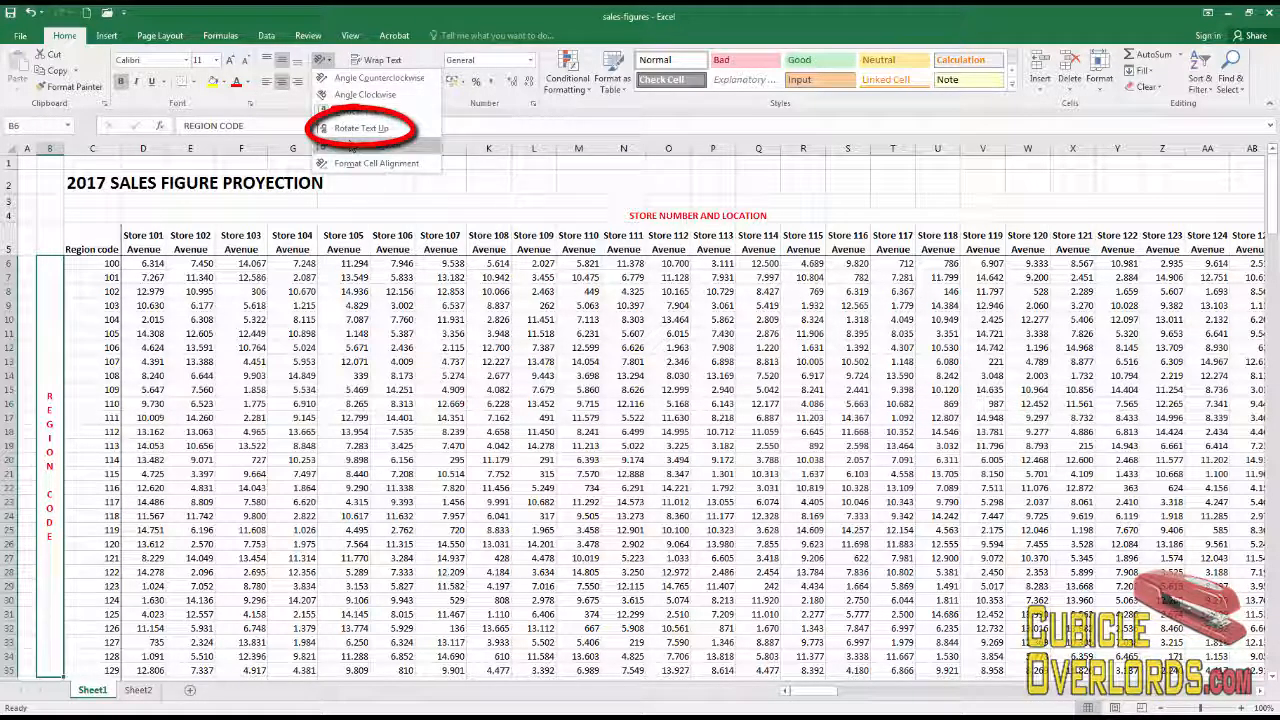
click(361, 130)
click(241, 473)
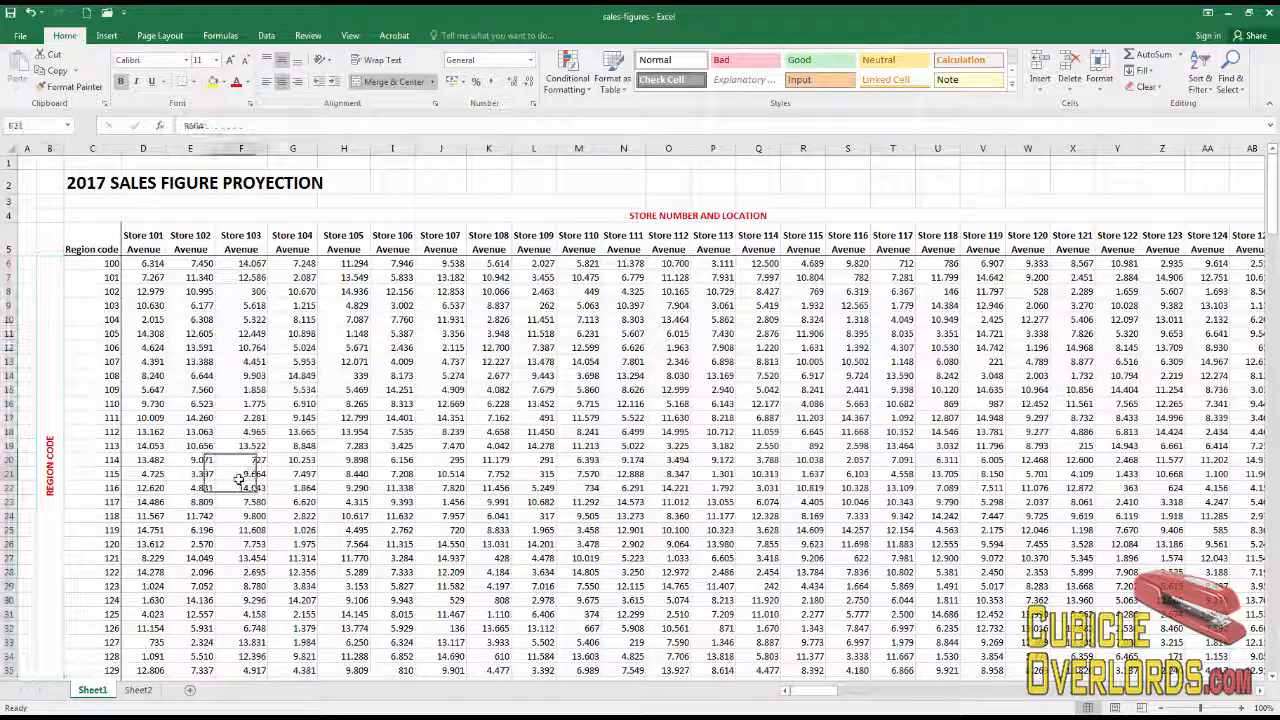
Step: Apply an outside border around the merged REGION CODE label in B6:B35
click(42, 455)
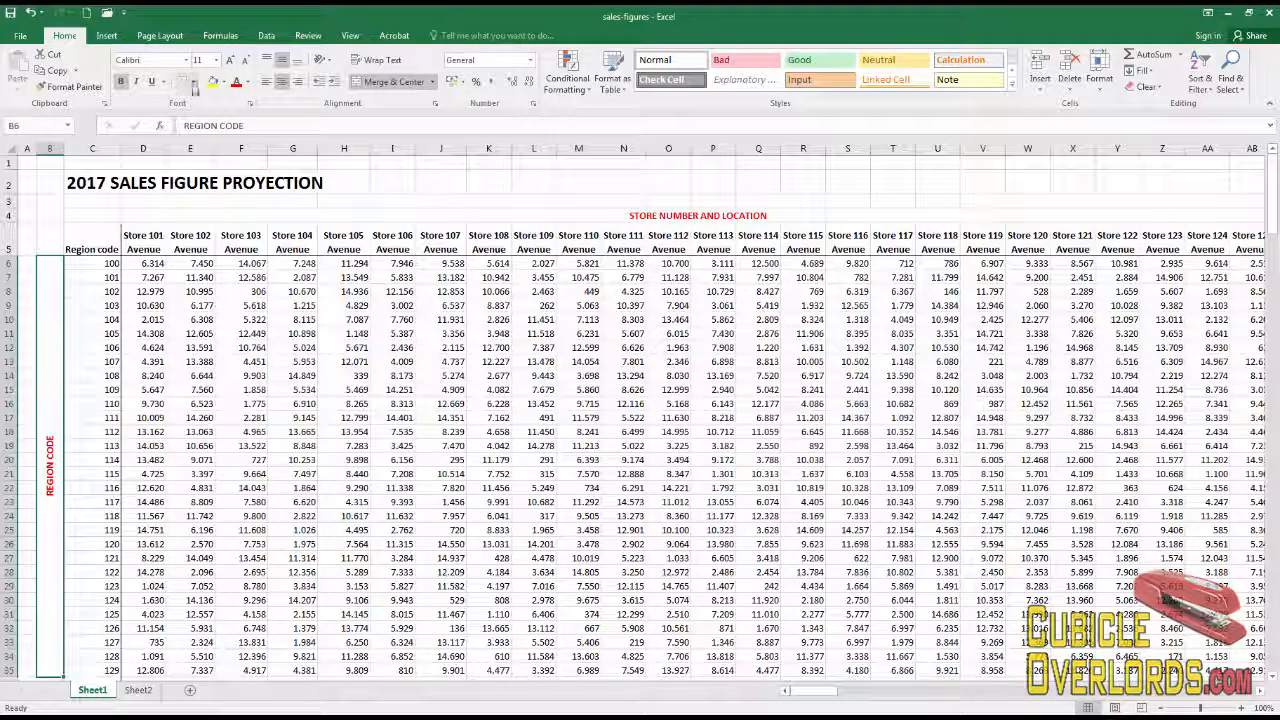
click(193, 81)
click(226, 218)
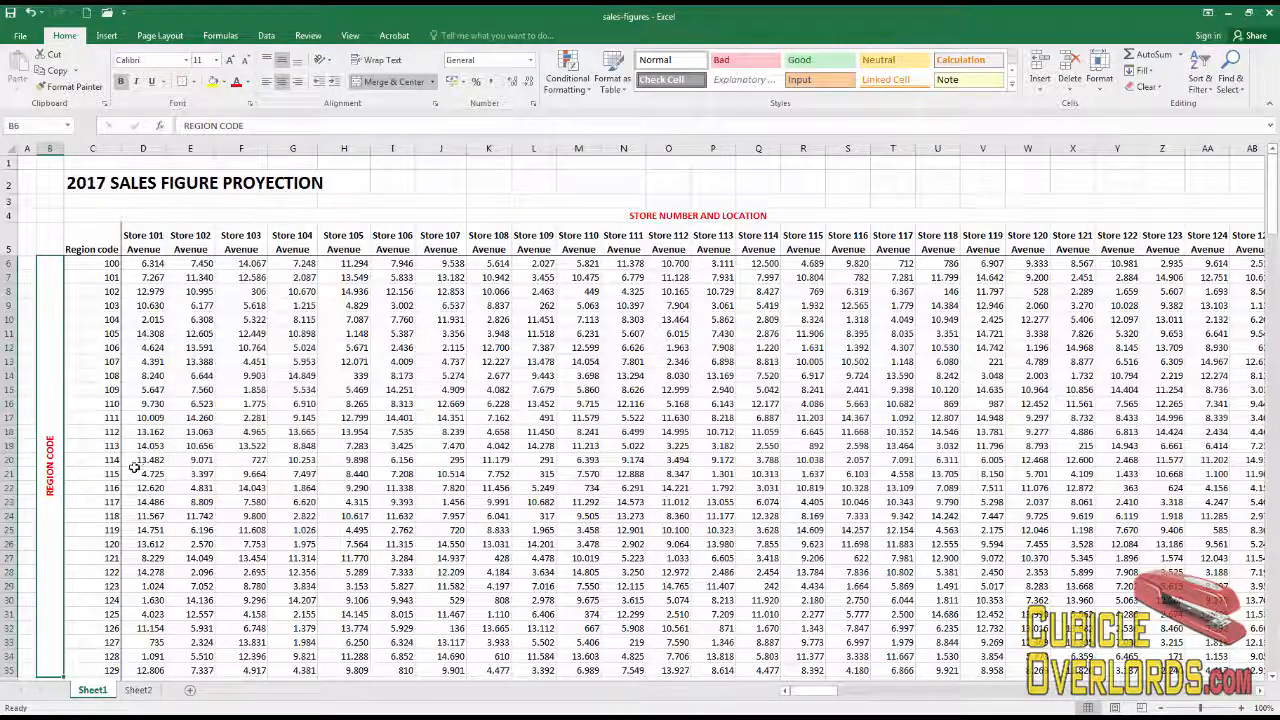
click(147, 473)
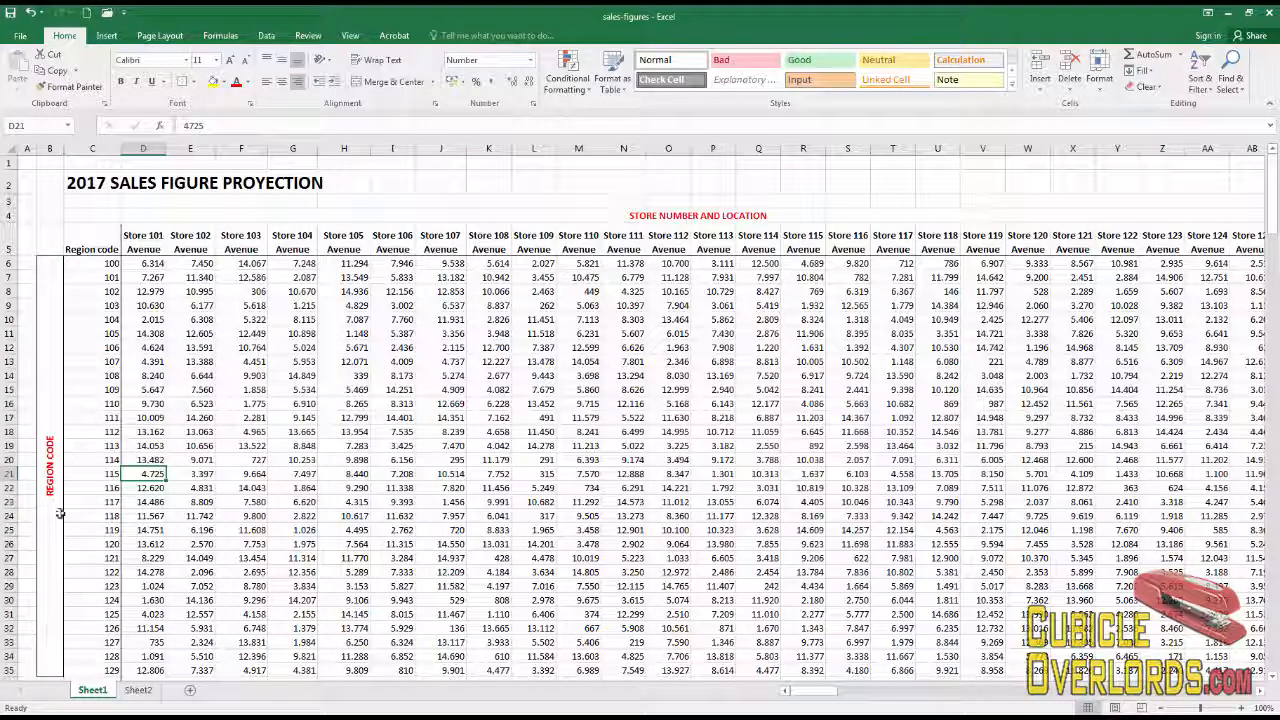
Step: Apply the same outside border around the merged STORE NUMBER AND LOCATION heading in row 4
click(770, 214)
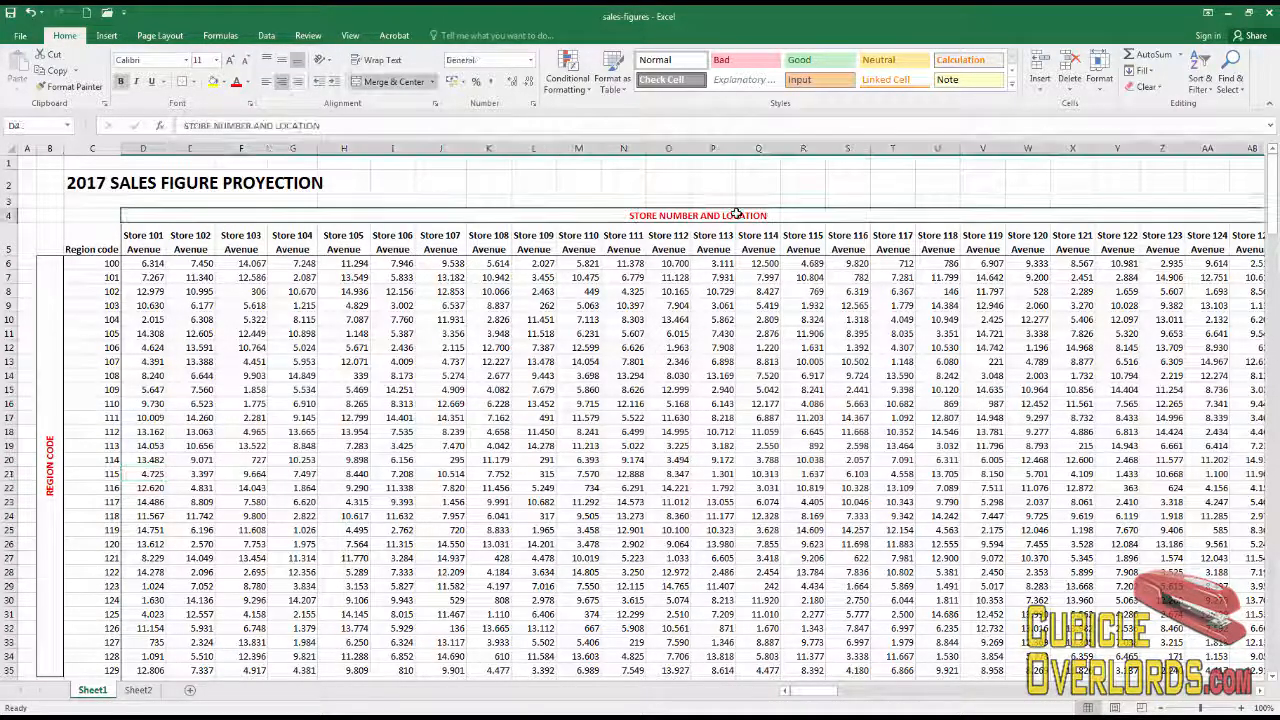
click(193, 81)
click(294, 473)
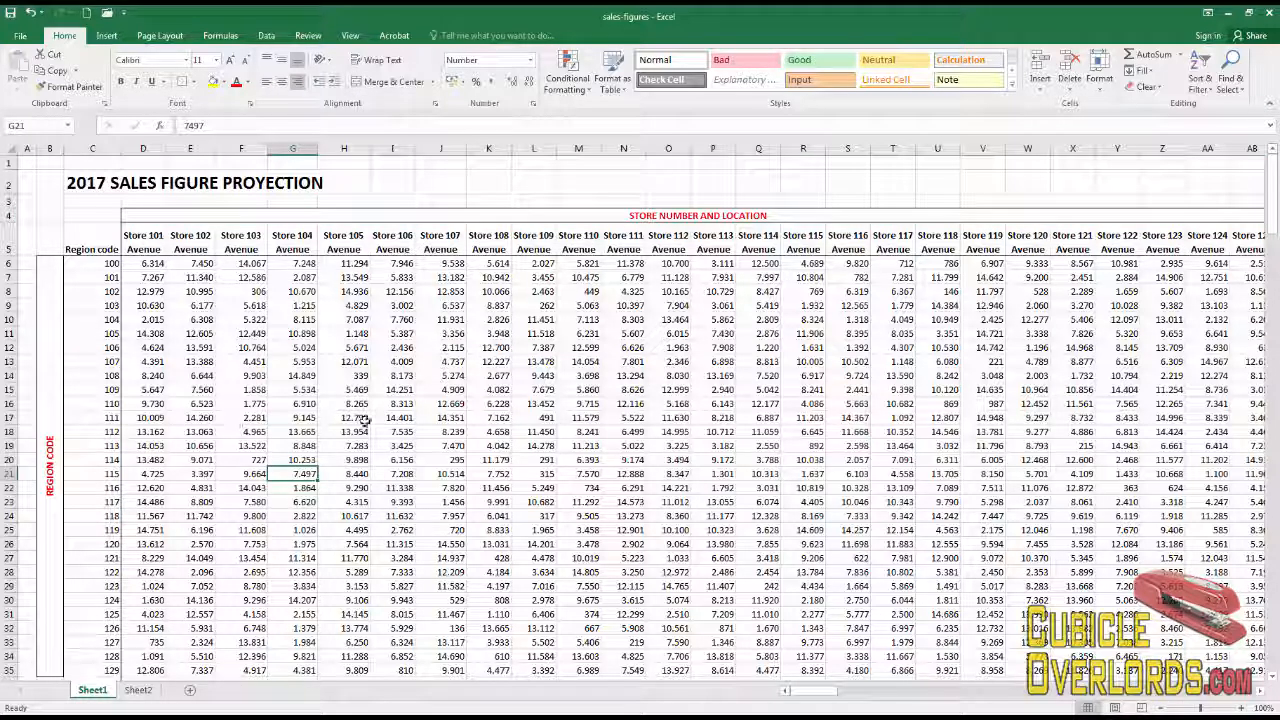
click(147, 264)
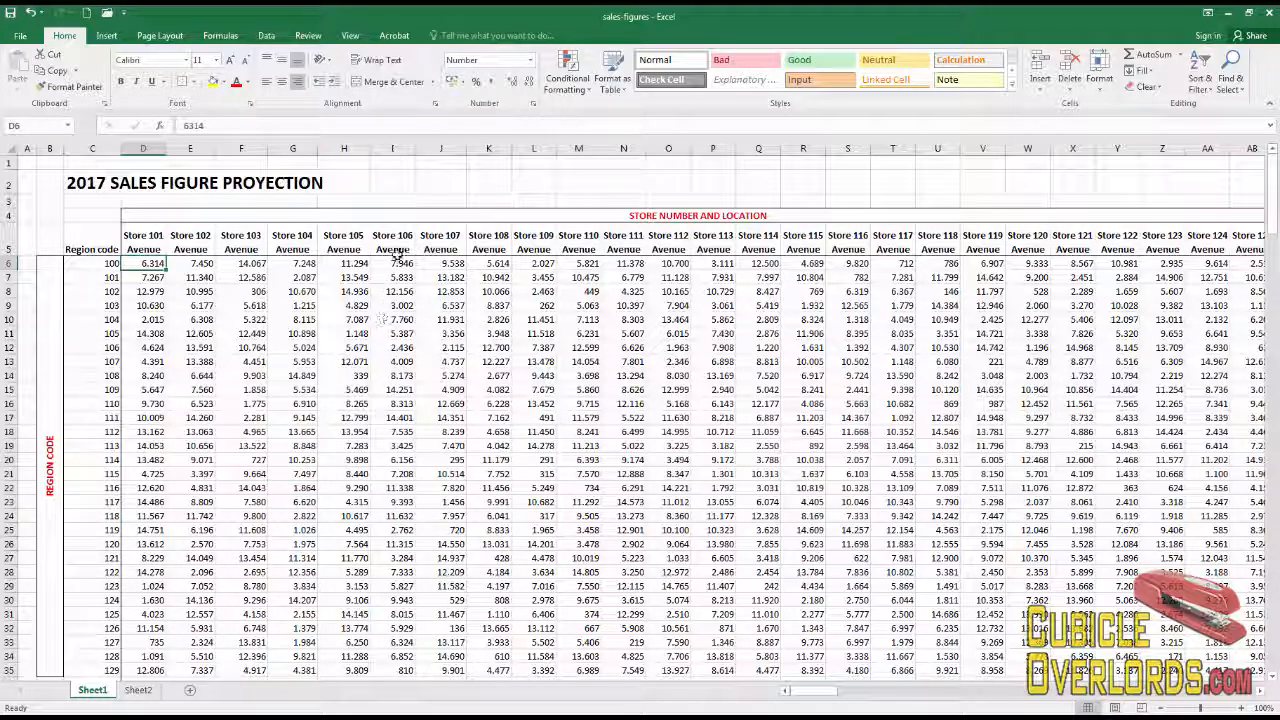
click(307, 388)
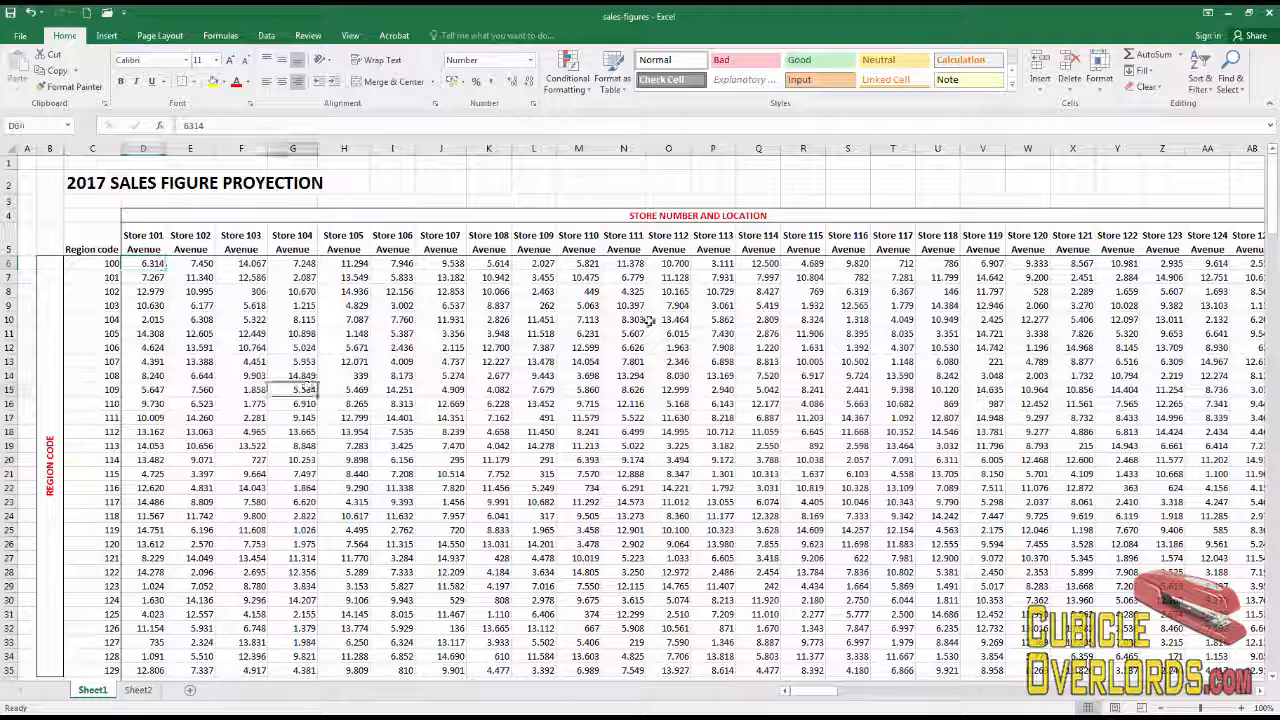
Step: Unmerge the STORE NUMBER AND LOCATION heading in row 4
click(849, 218)
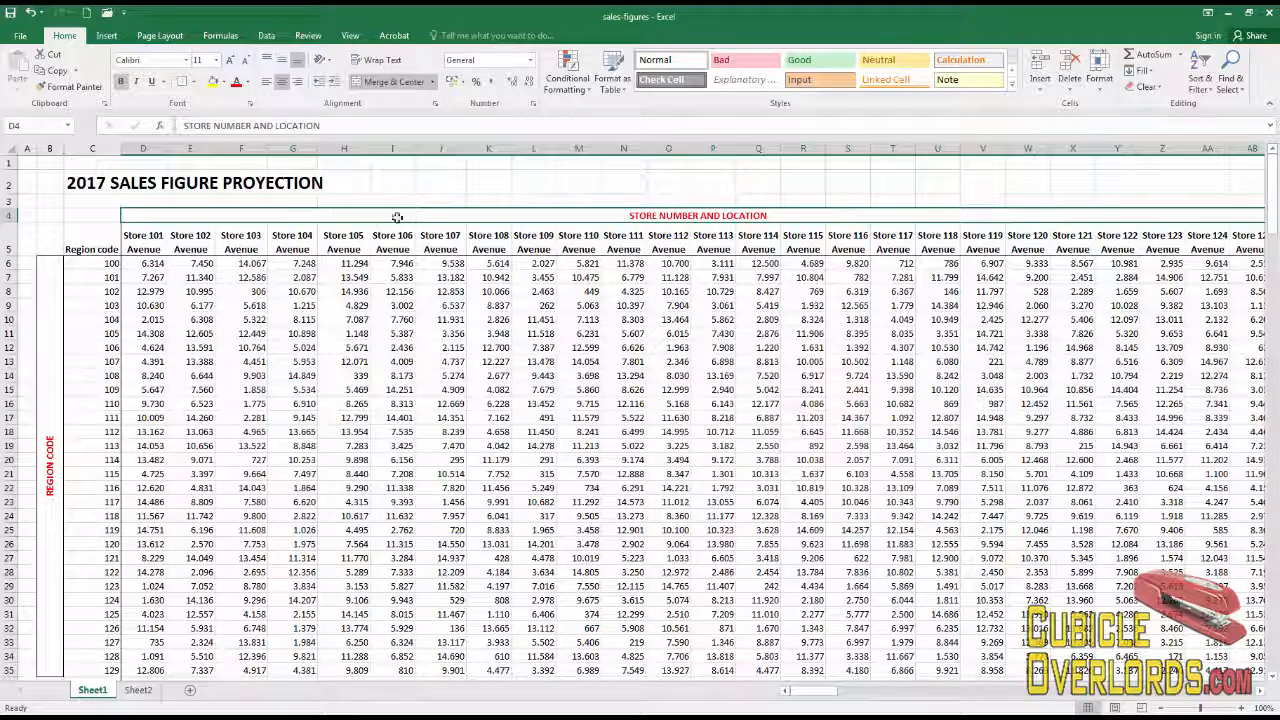
click(385, 81)
click(250, 291)
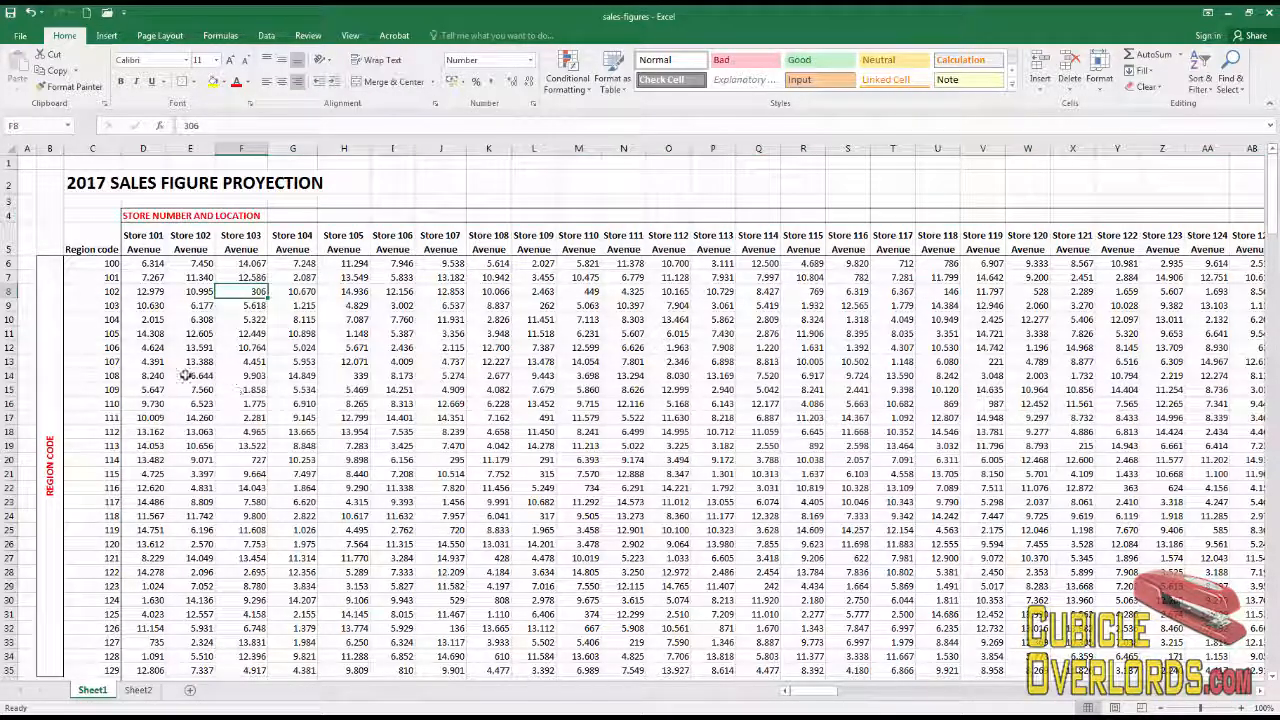
Step: Unmerge the REGION CODE label in column B
click(58, 406)
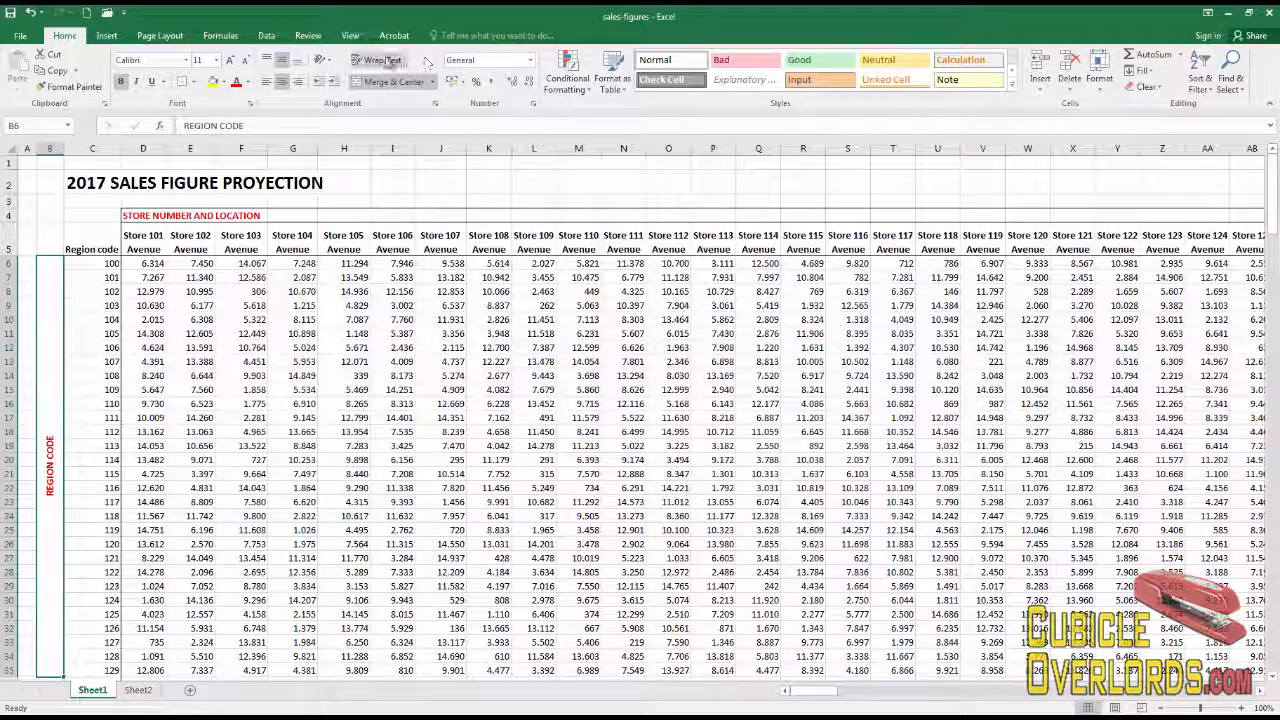
click(392, 83)
drag(353, 400, 348, 391)
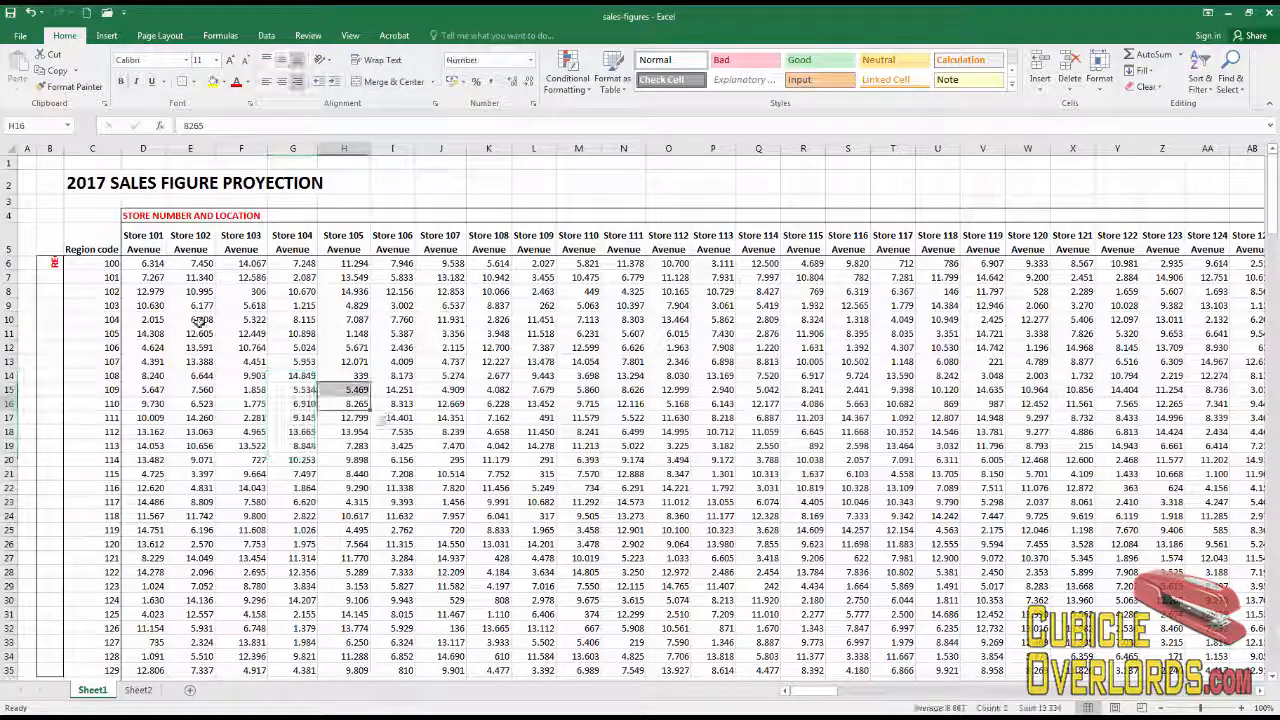
Step: Remove the Rotate Text Up orientation from REGION CODE in B6, returning it to horizontal text
click(50, 266)
click(329, 61)
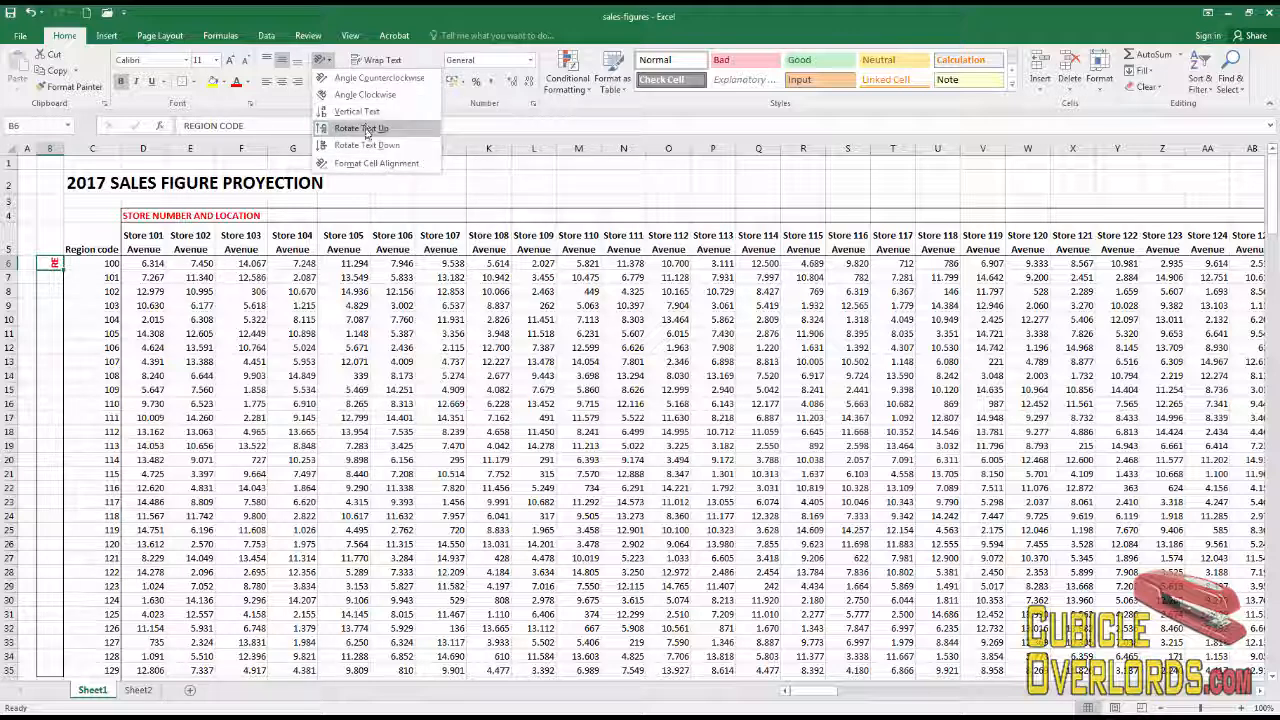
key(Escape)
click(236, 333)
Step: Turn text wrapping off and back on for the store headers in D5:AA5
click(143, 243)
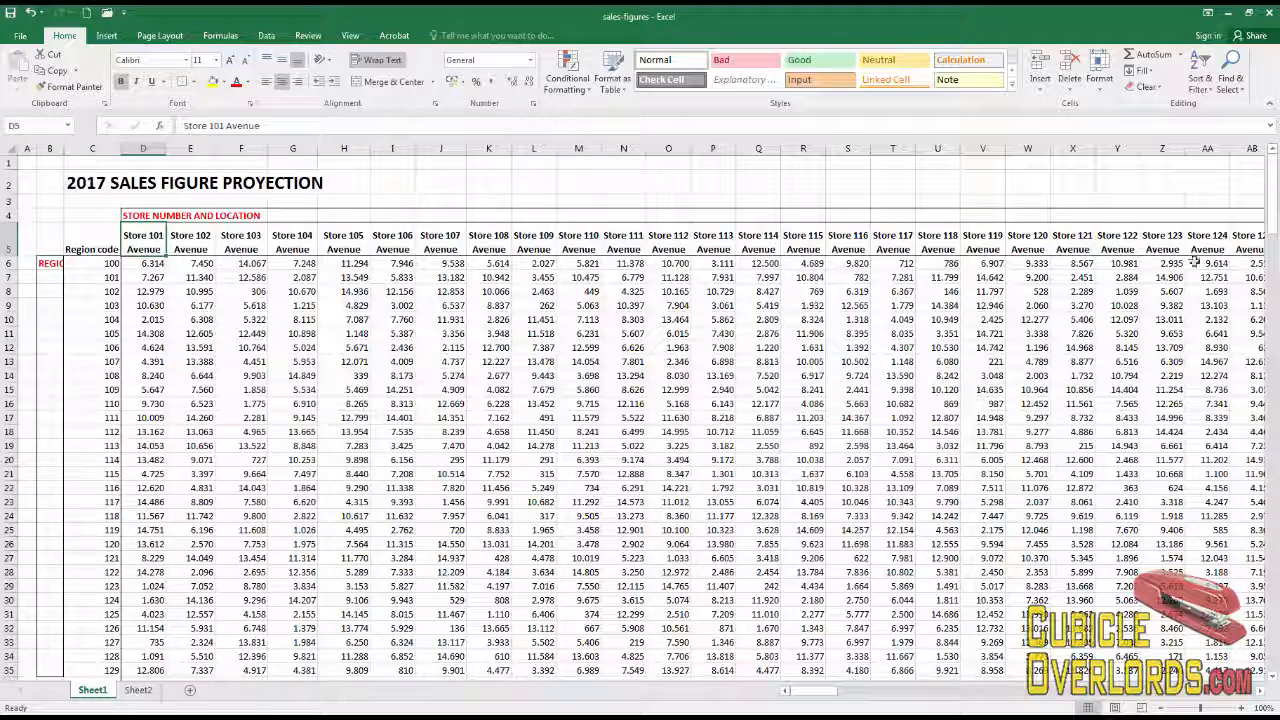
shift+click(1203, 243)
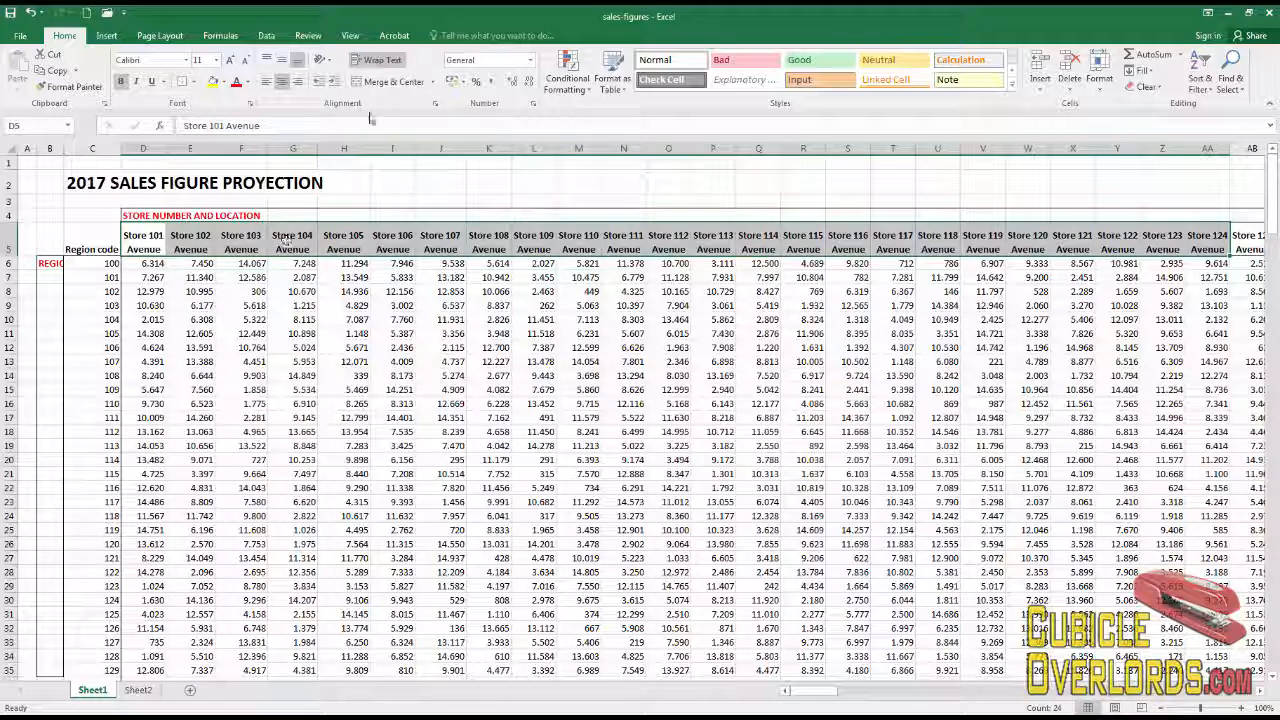
click(376, 63)
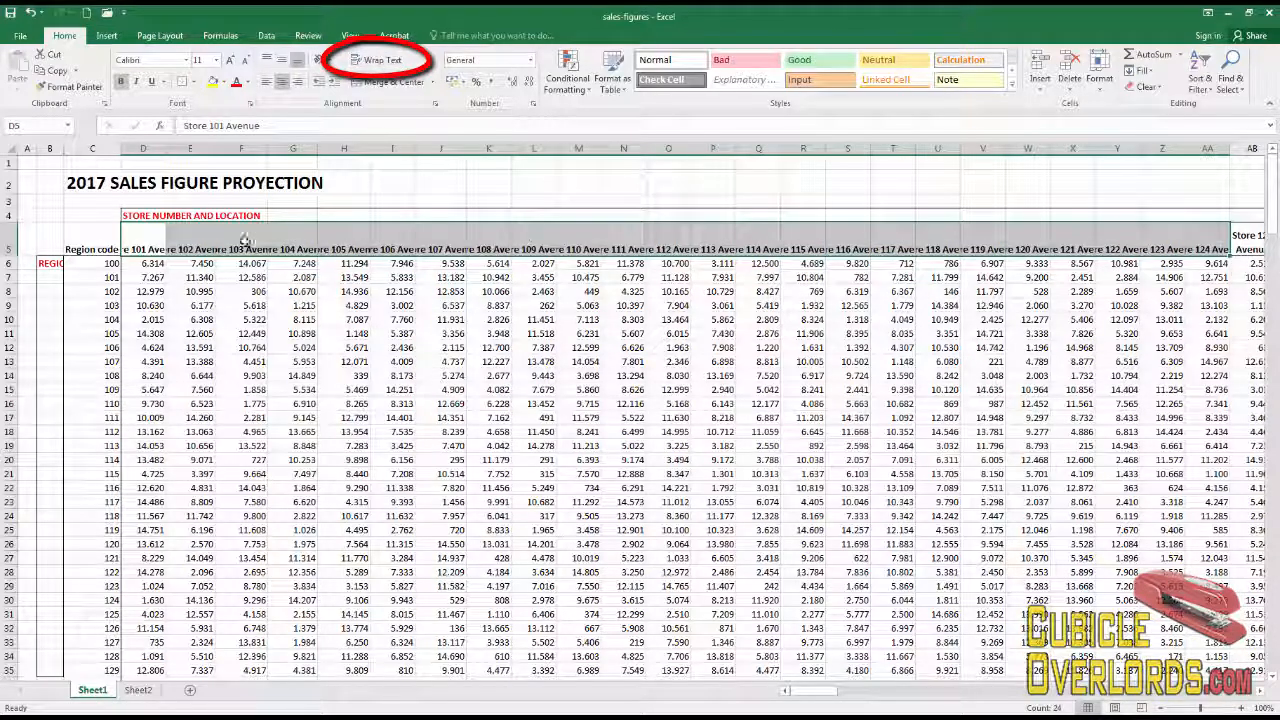
click(232, 291)
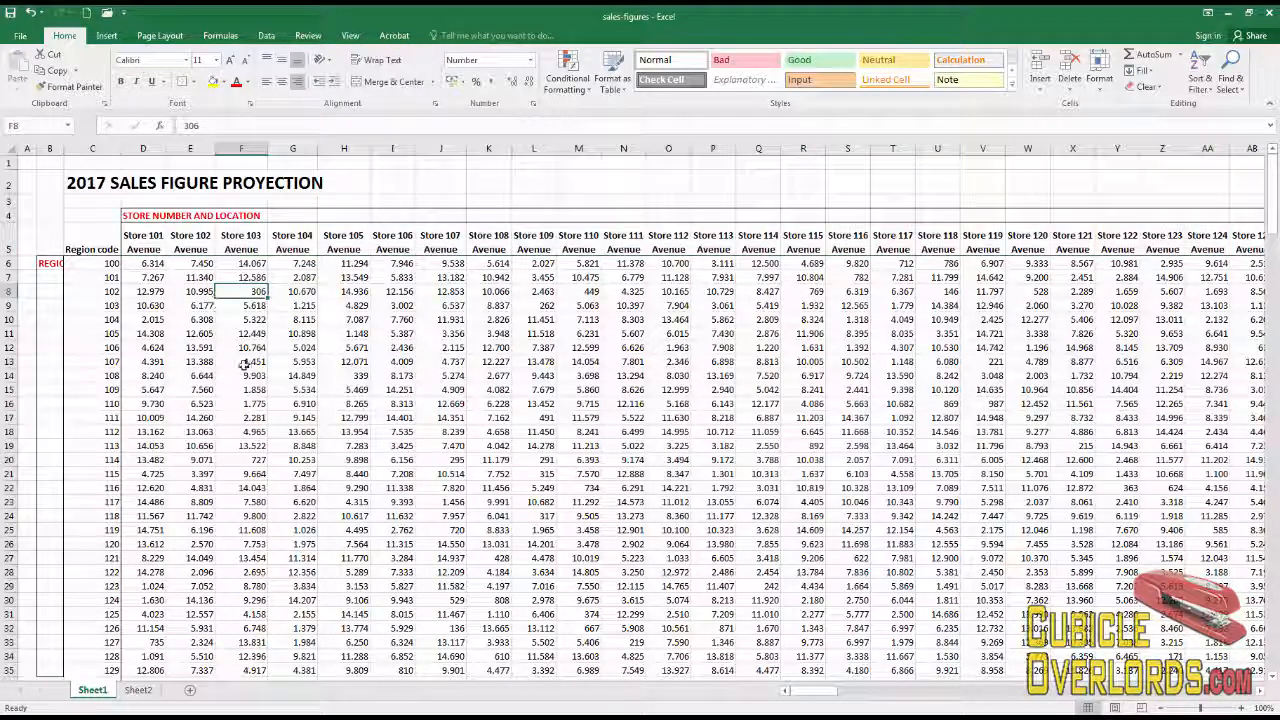